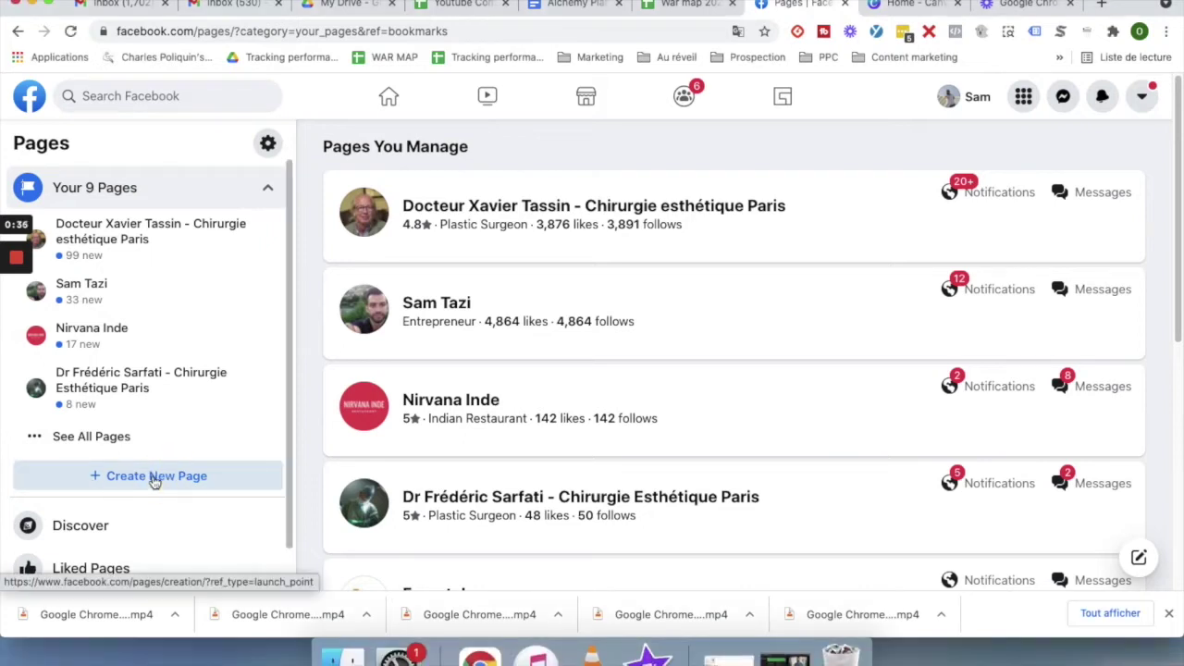
Start creating a new Facebook Page and enter "Ventura" as its name.
{"action": "left_click", "coordinate": [155, 479]}
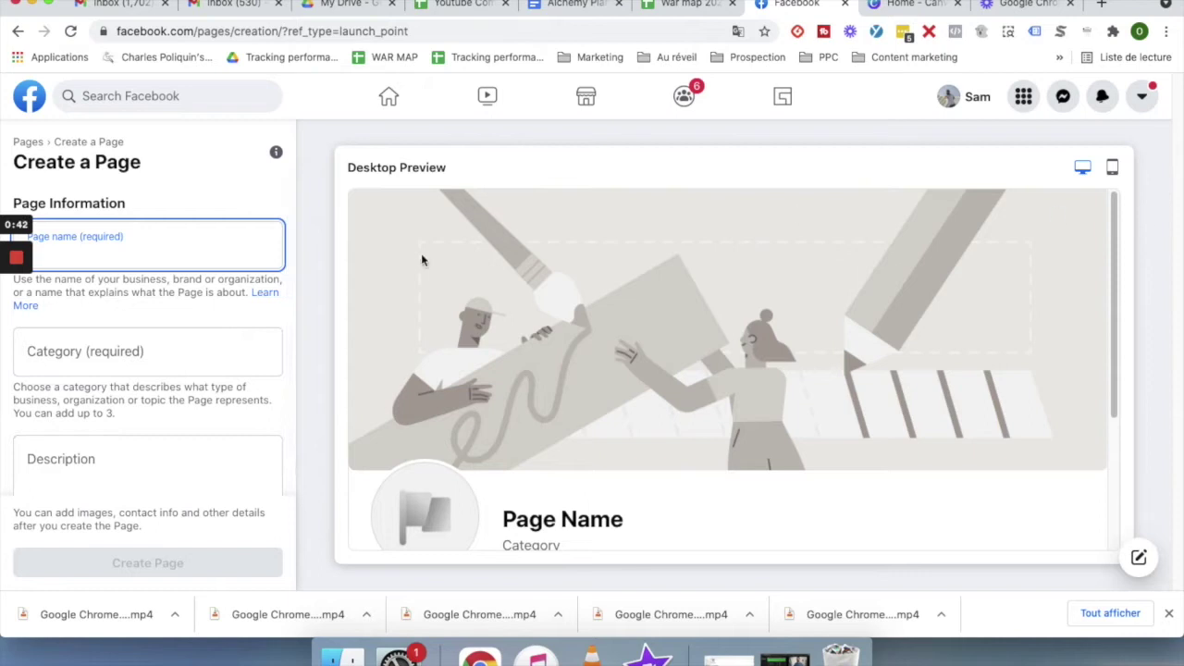
{"action": "left_click", "coordinate": [107, 256]}
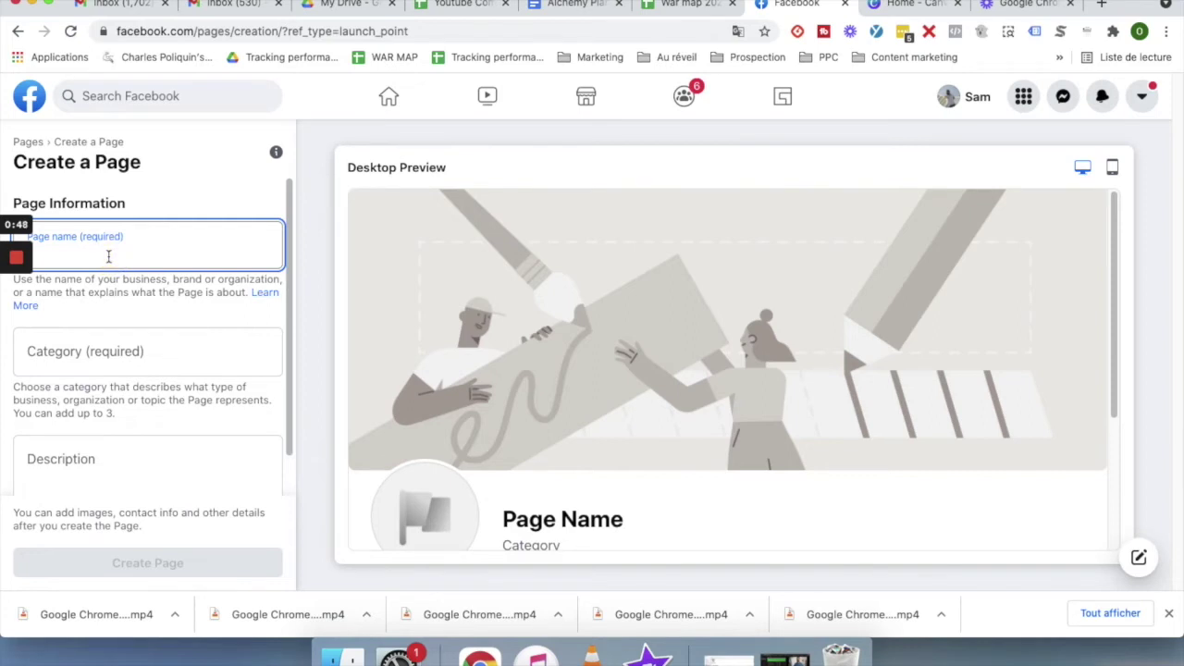
{"action": "left_click", "coordinate": [108, 256]}
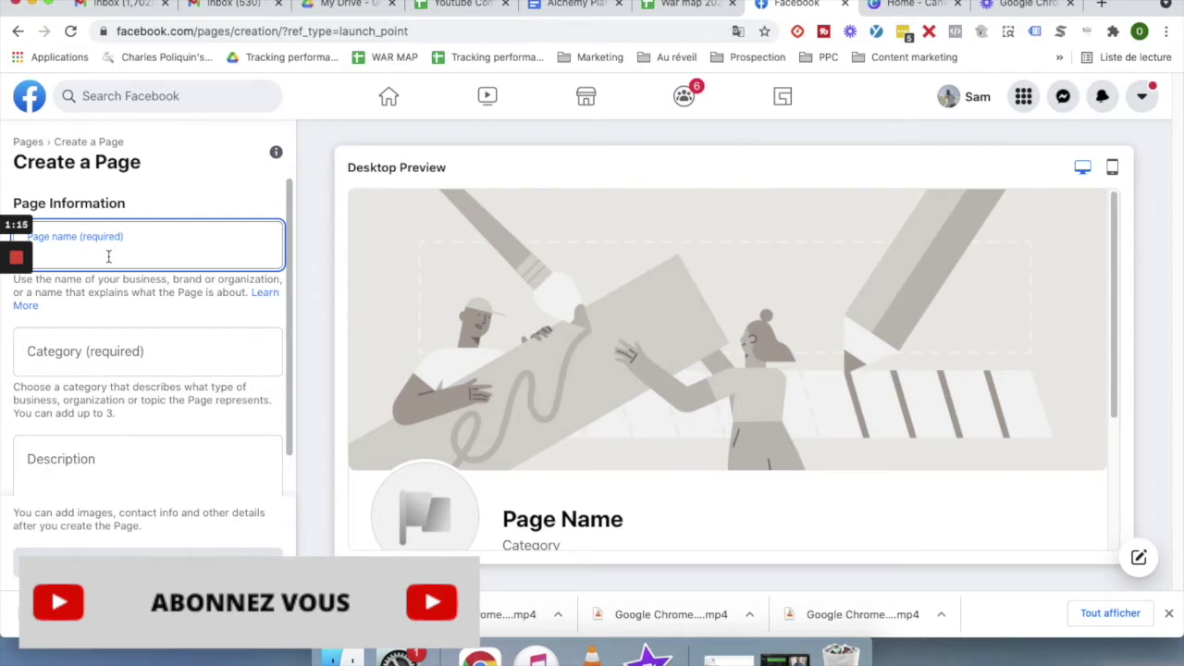
{"action": "type", "text": "Ventura"}
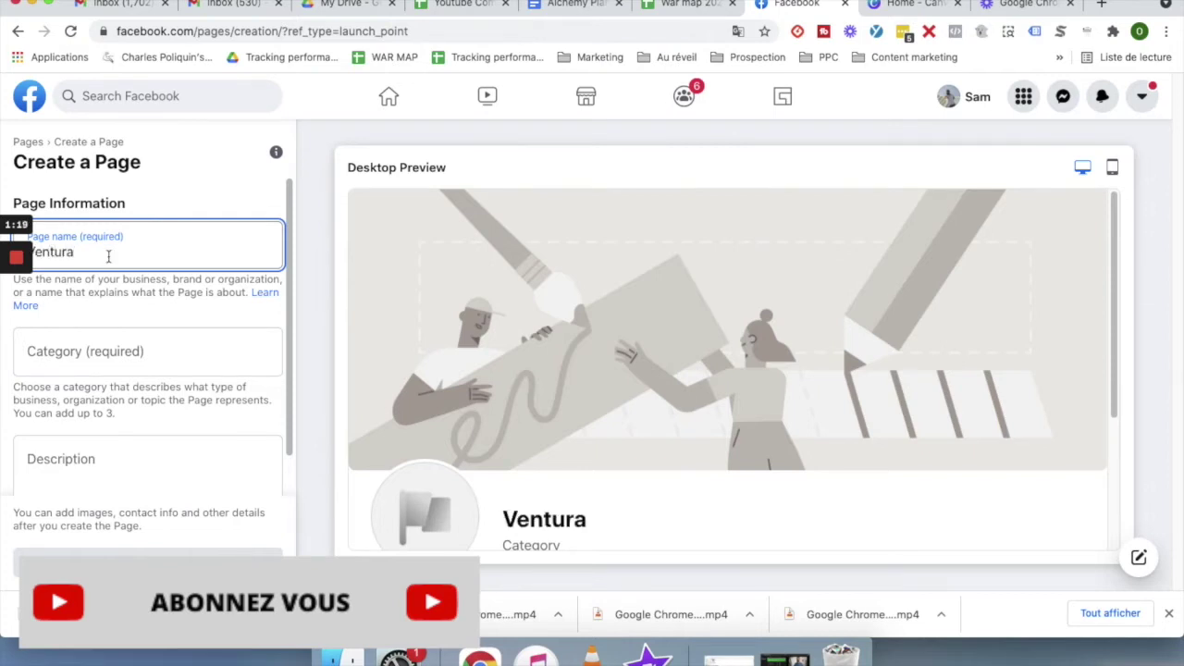
Search the Page categories for "clothes" and choose Clothing (Brand) as the category.
{"action": "left_click", "coordinate": [156, 354]}
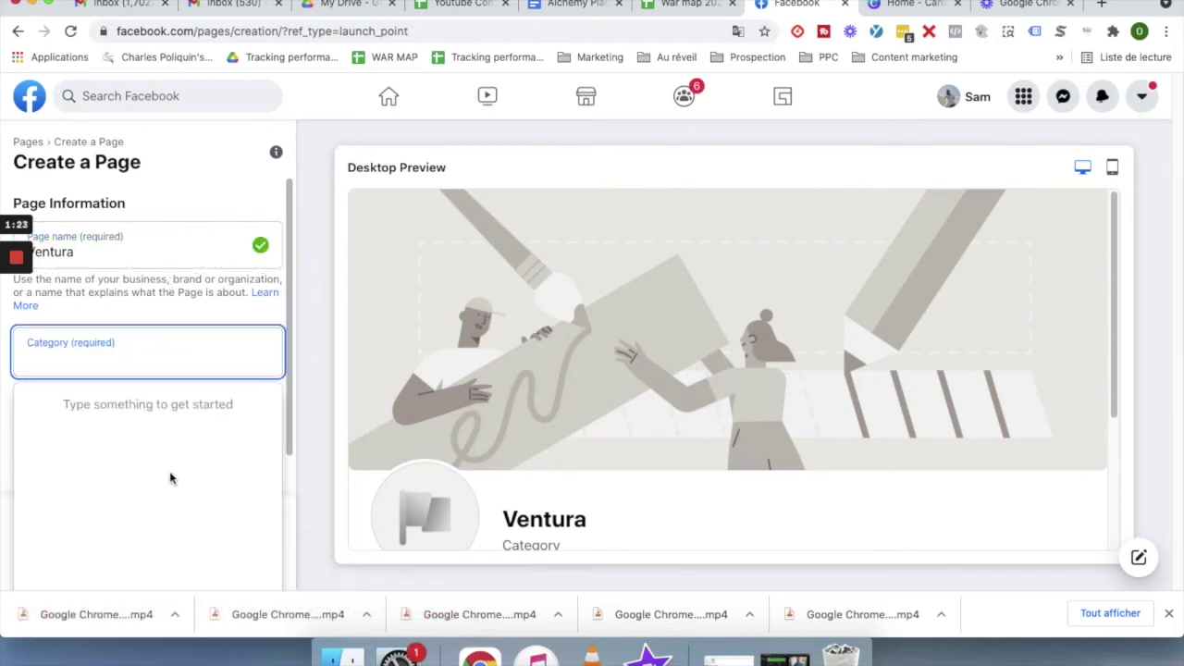
{"action": "type", "text": "clothes"}
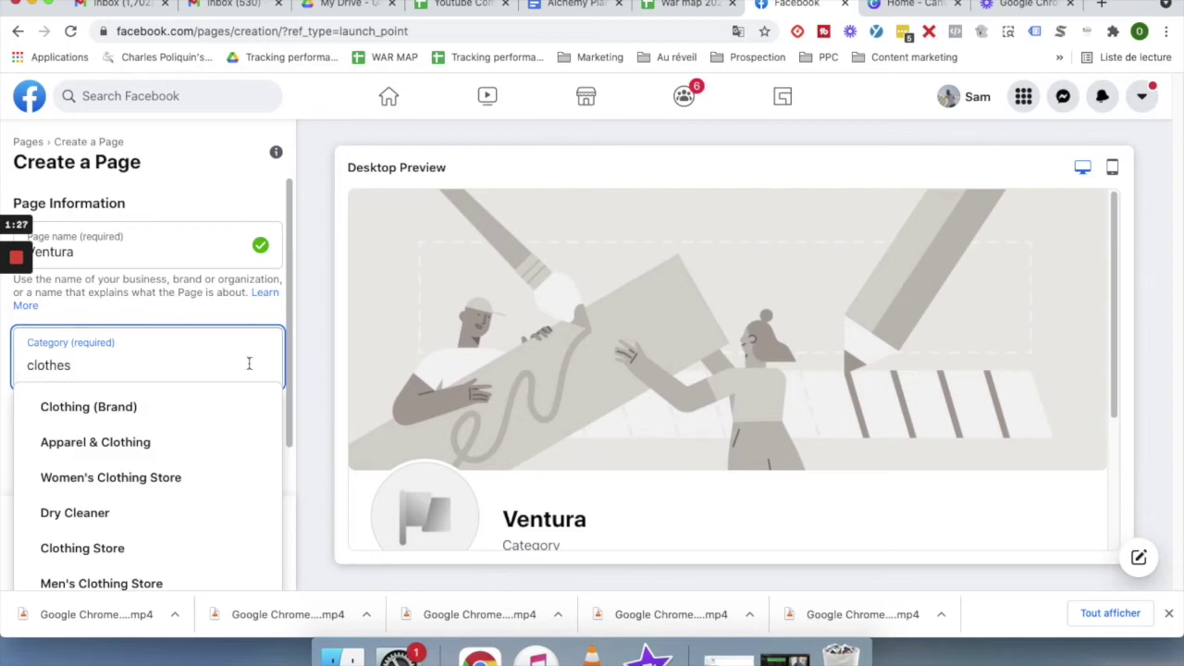
{"action": "left_click", "coordinate": [76, 407]}
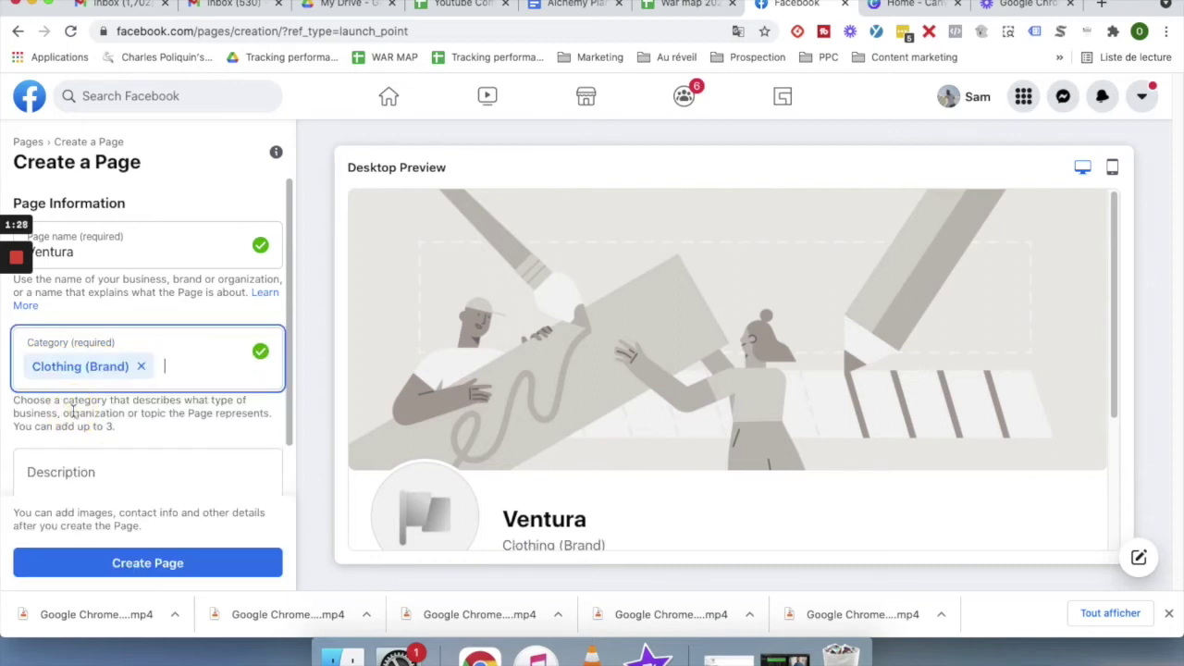
{"action": "left_click_drag", "start_coordinate": [1113, 325], "coordinate": [1119, 380]}
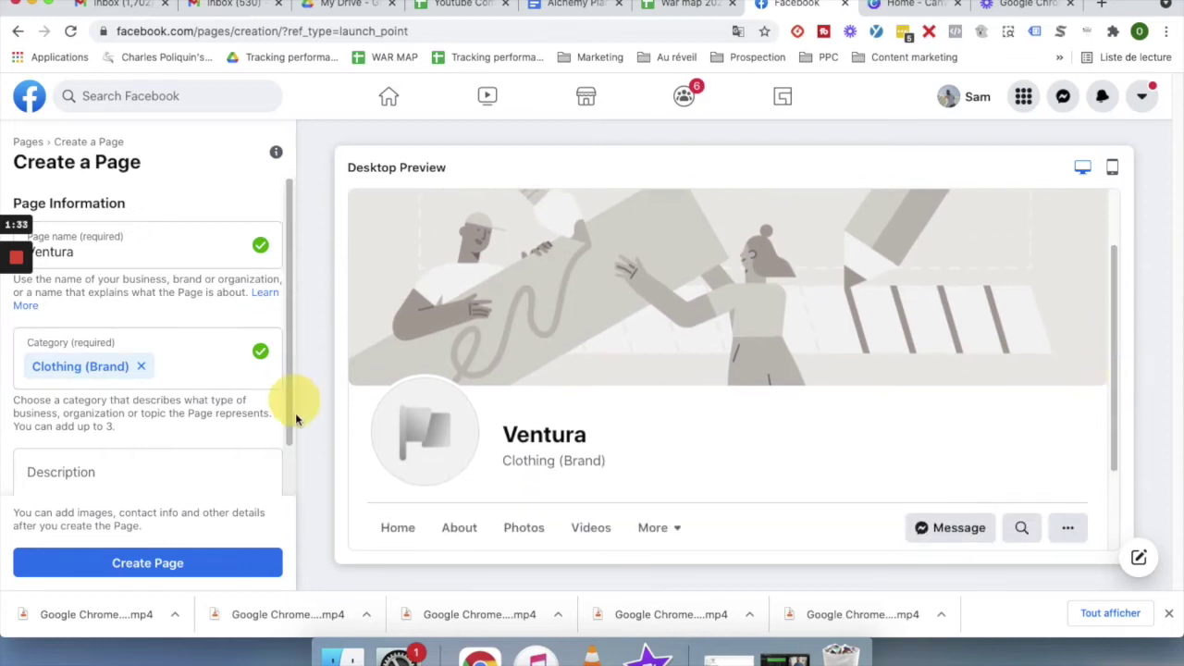
Enter "Marque de vêtements" as the Page description and submit the new Page.
{"action": "scroll", "coordinate": [296, 407], "scroll_direction": "down", "scroll_amount": 1}
{"action": "left_click", "coordinate": [141, 434]}
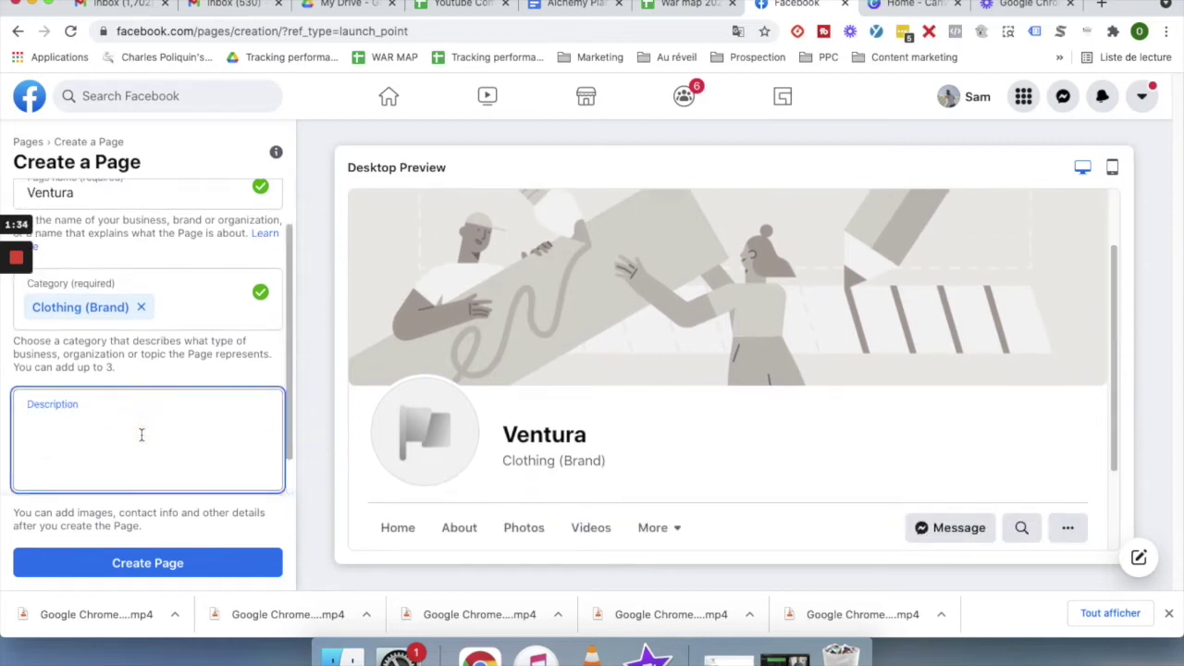
{"action": "type", "text": "d"}
{"action": "key", "text": "BackSpace"}
{"action": "type", "text": "Marque de vêtements"}
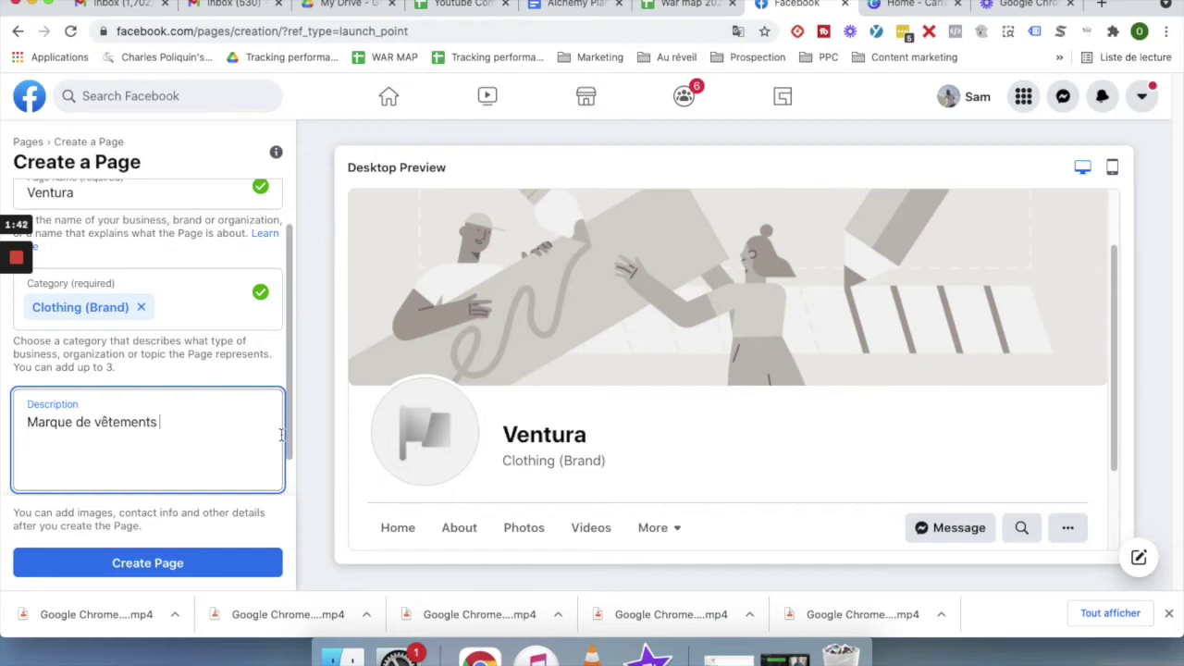
{"action": "left_click", "coordinate": [166, 566]}
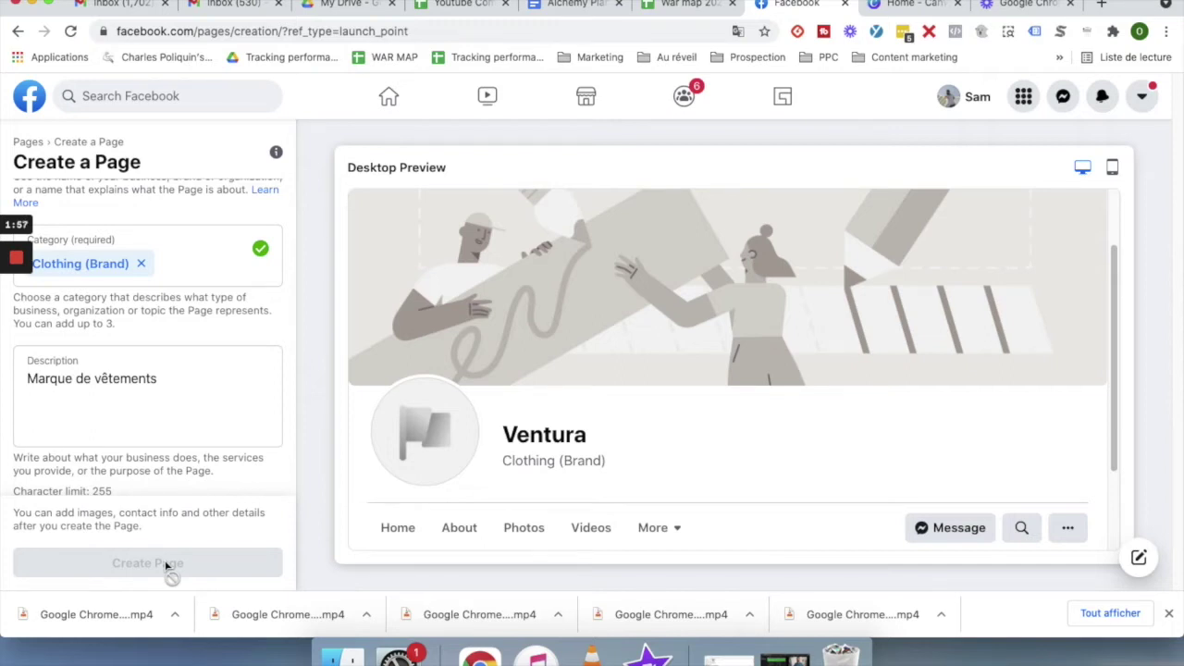
Change the Page name to "Venturazio" and create the Page.
{"action": "left_click_drag", "start_coordinate": [290, 355], "coordinate": [276, 245]}
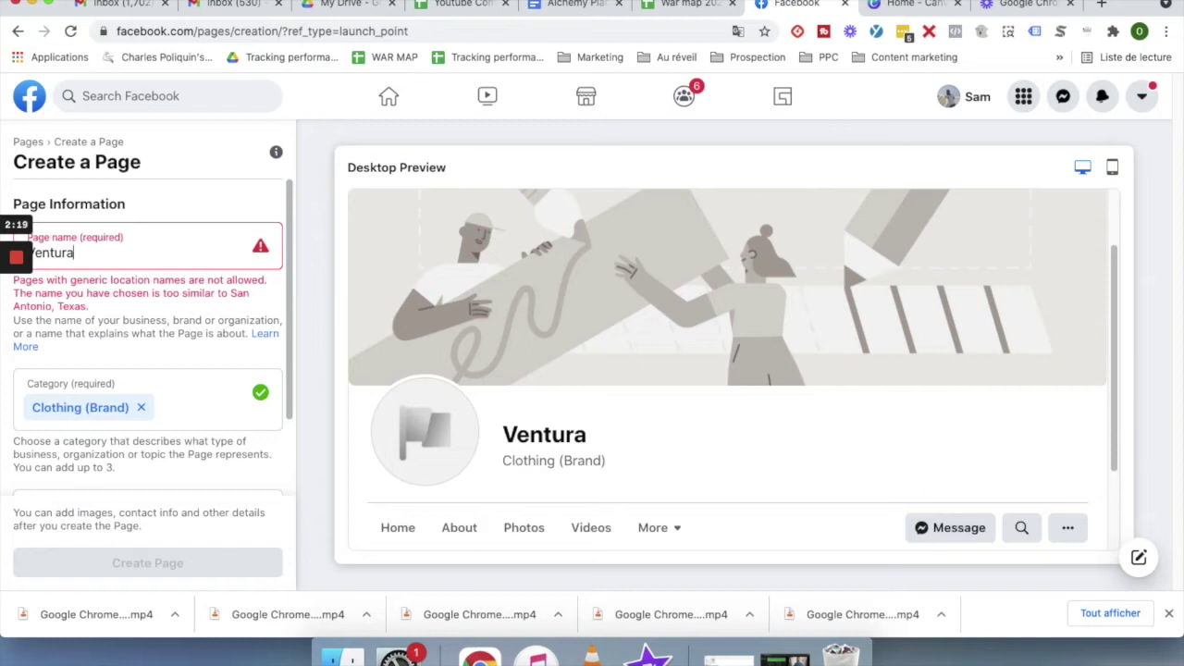
{"action": "type", "text": "zio"}
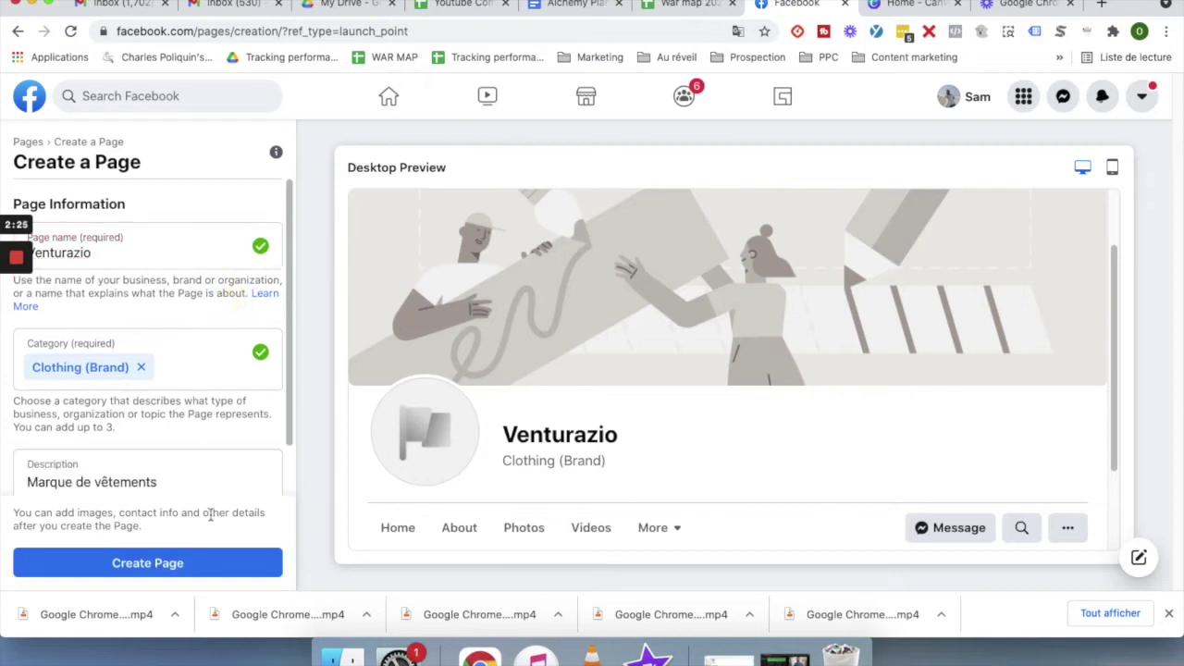
{"action": "left_click", "coordinate": [196, 564]}
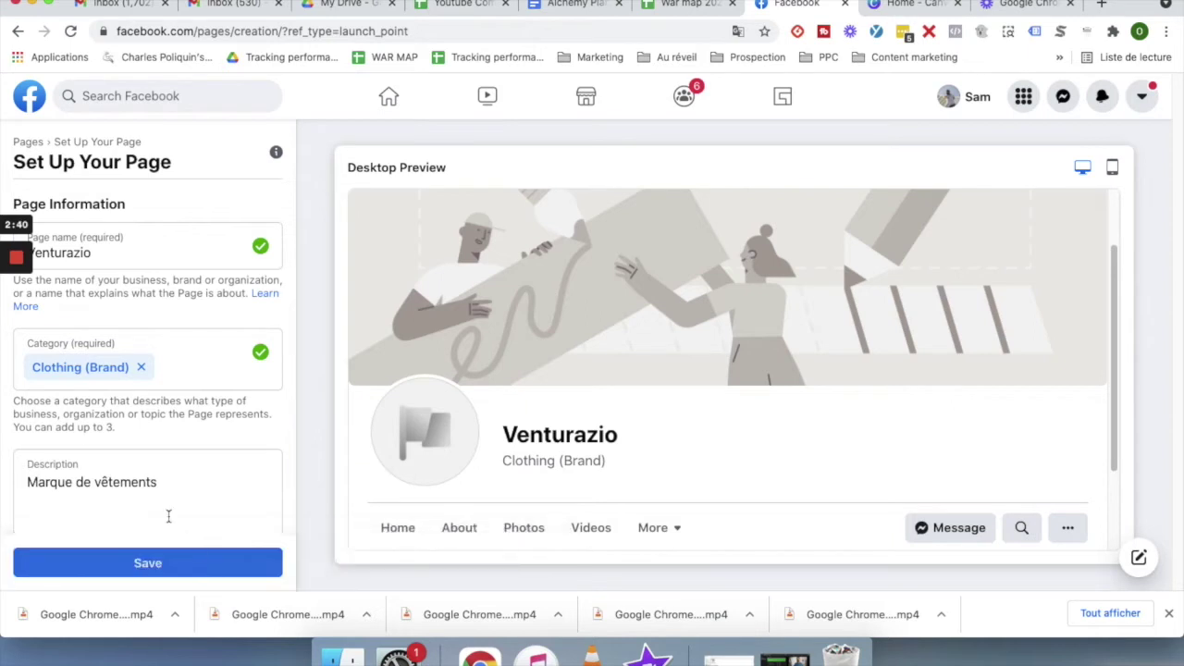
Extend the Page name to "Venturazio shirt" and save the Page setup.
{"action": "left_click", "coordinate": [119, 259]}
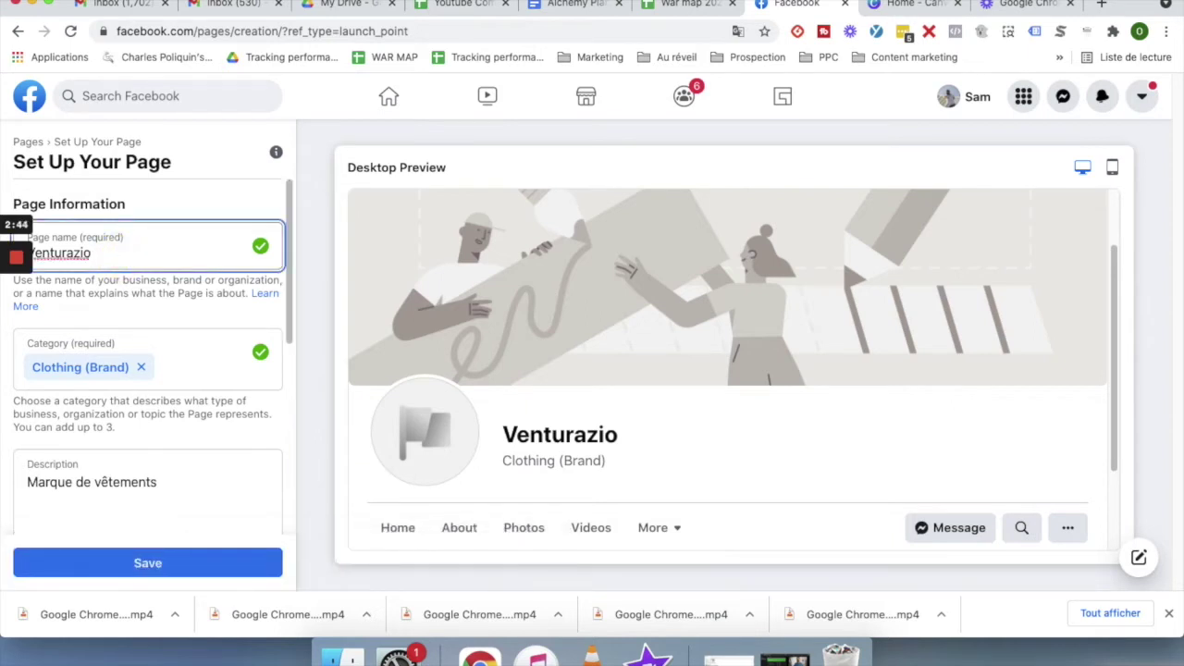
{"action": "type", "text": "shirt"}
{"action": "left_click", "coordinate": [130, 562]}
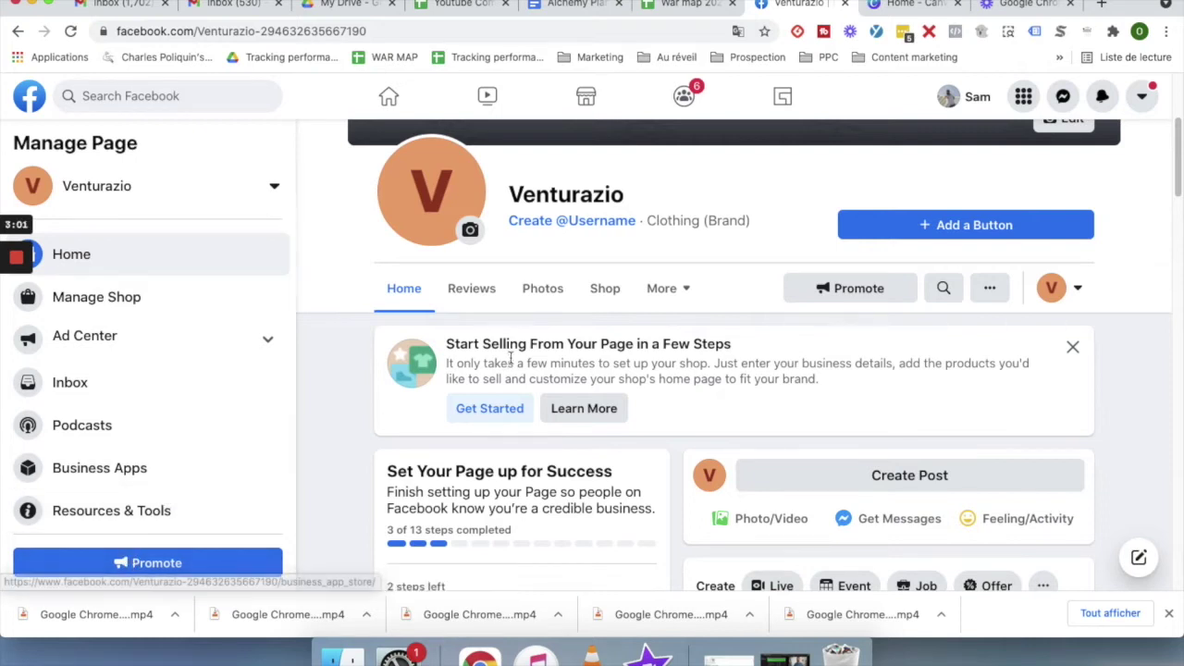
{"action": "mouse_move", "coordinate": [1179, 181]}
{"action": "left_mouse_down"}
{"action": "mouse_move", "coordinate": [1180, 197]}
{"action": "mouse_move", "coordinate": [1173, 176]}
{"action": "left_mouse_up"}
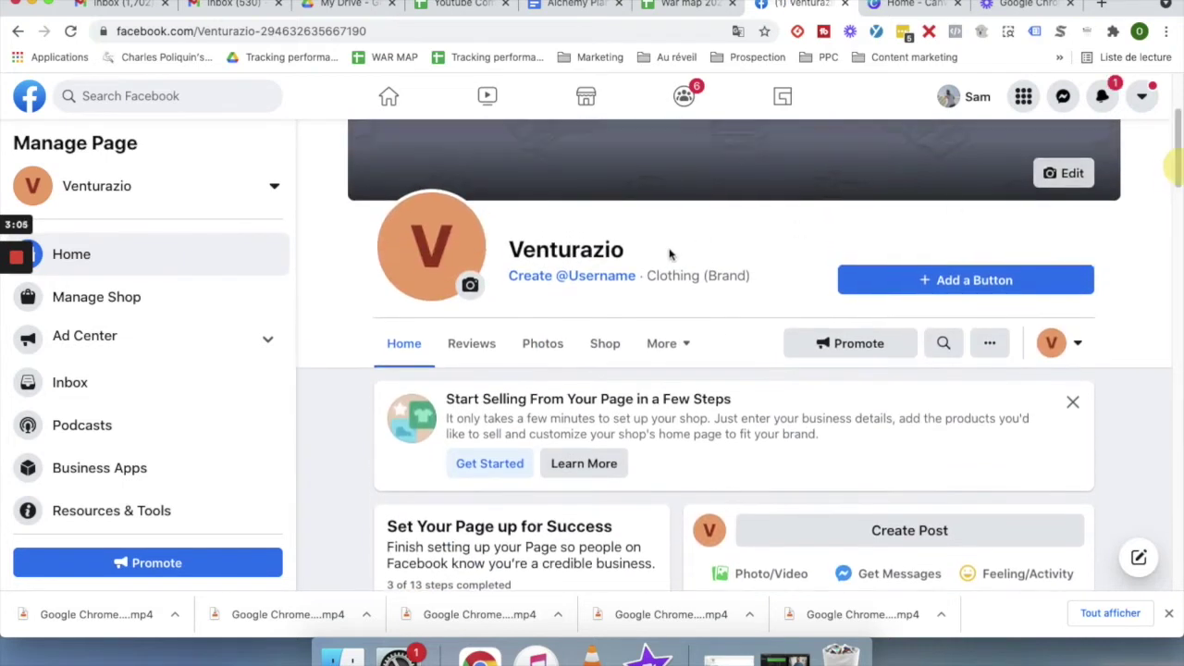
{"action": "left_click", "coordinate": [592, 279]}
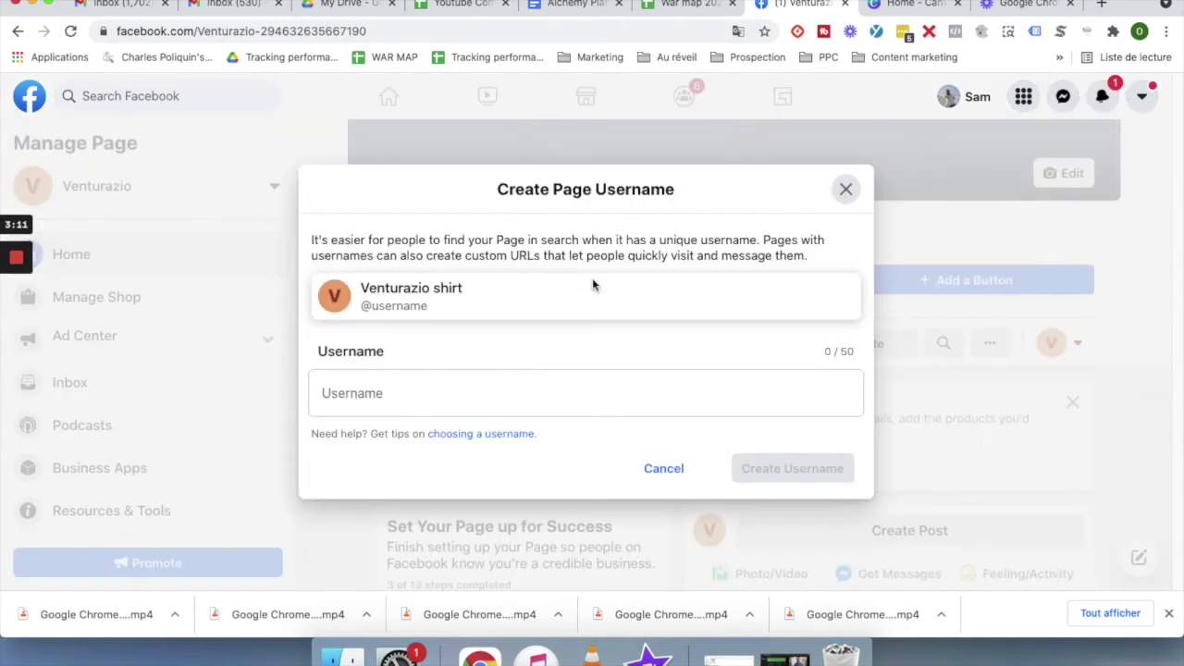
{"action": "left_click", "coordinate": [459, 407]}
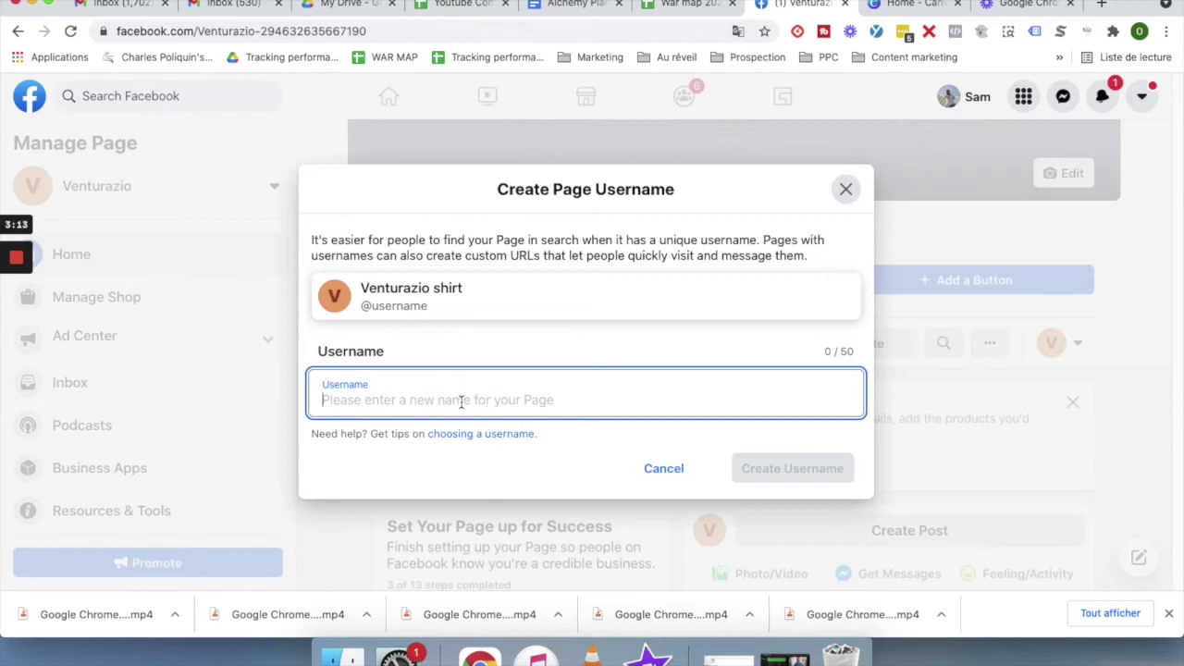
{"action": "type", "text": "Ve"}
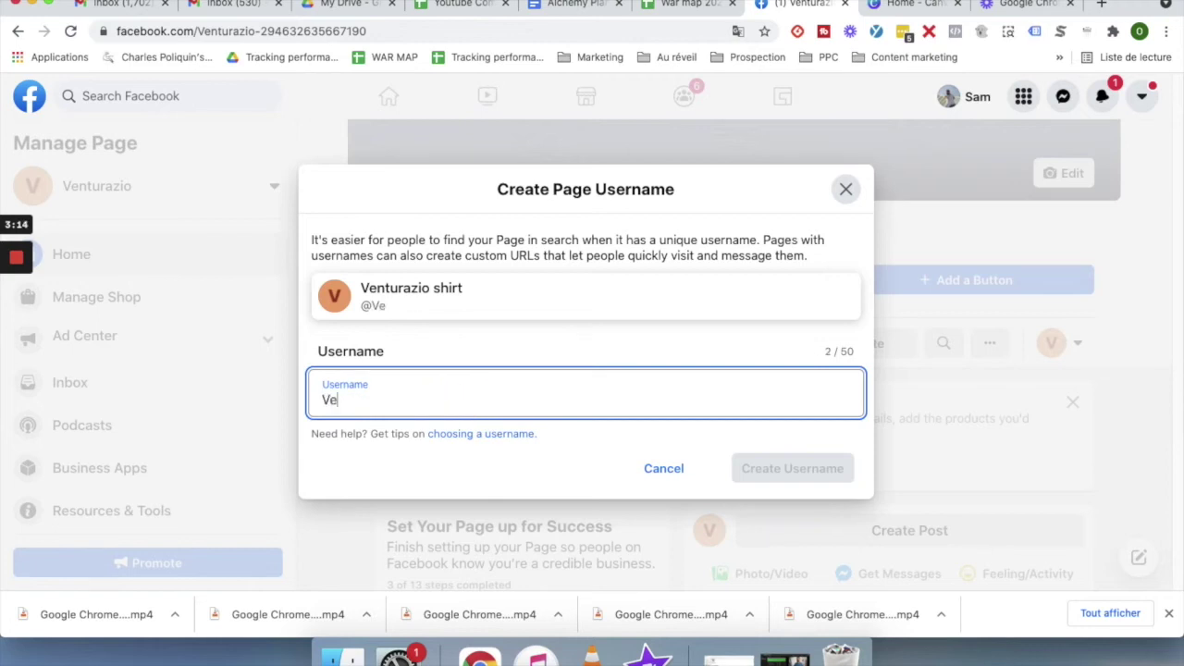
{"action": "type", "text": "nturazio "}
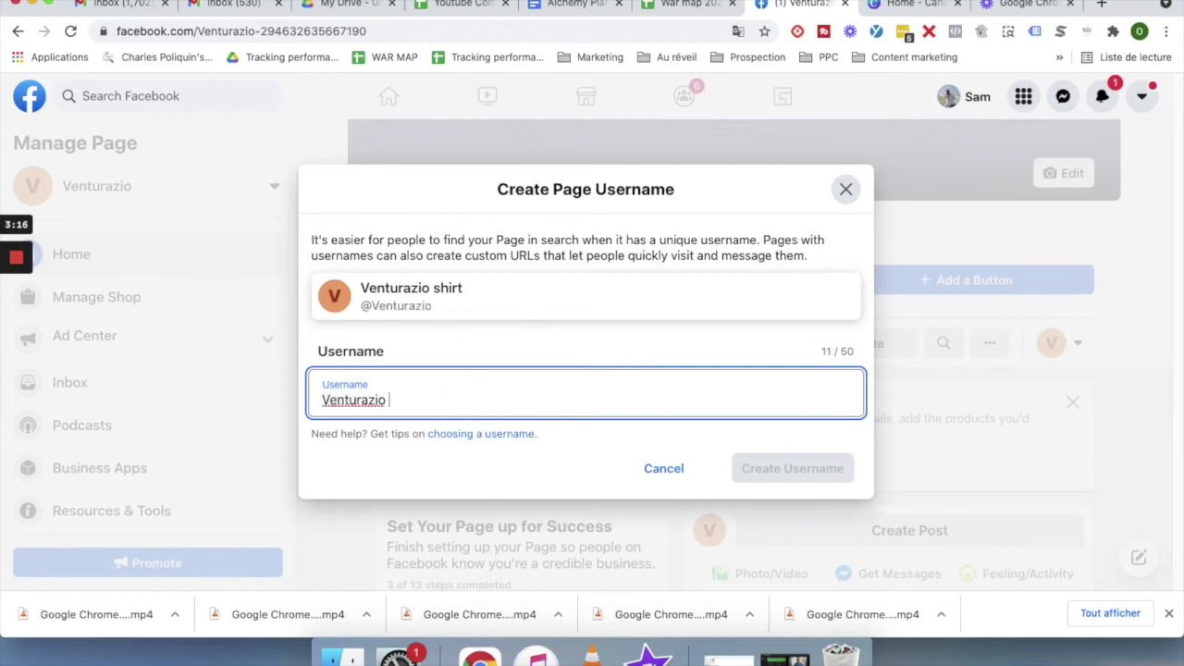
{"action": "type", "text": "Shop"}
{"action": "left_click", "coordinate": [610, 474]}
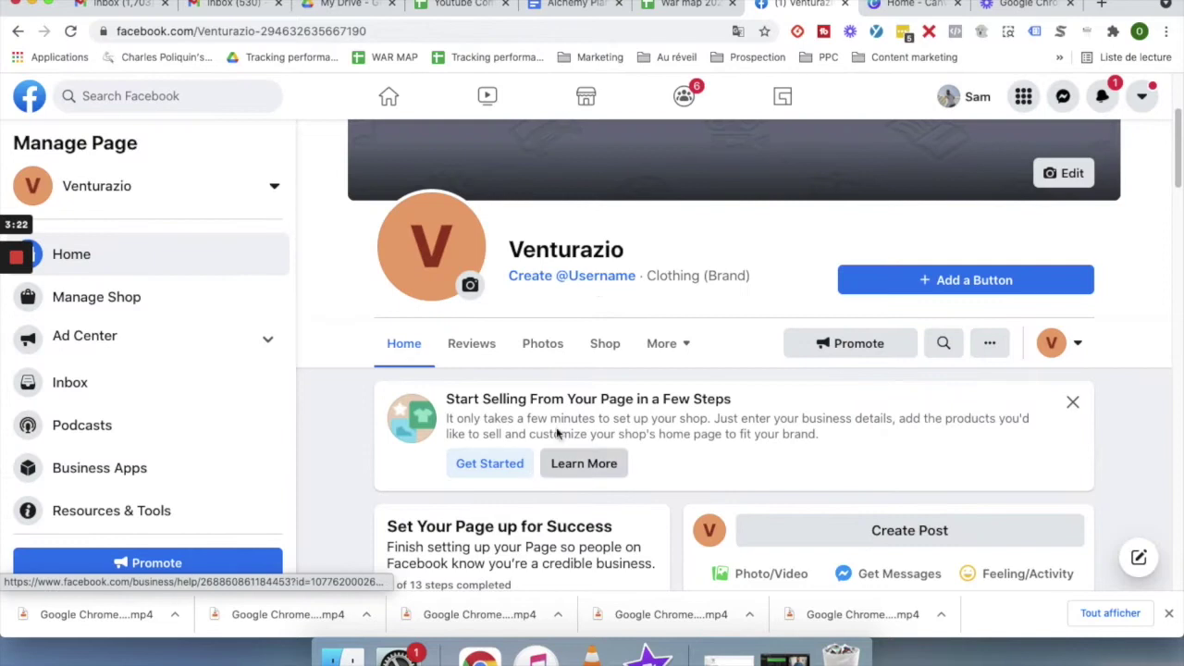
Create the Page username "venturazioshirt" and close the finished username dialog.
{"action": "left_click", "coordinate": [597, 276]}
{"action": "left_click", "coordinate": [478, 403]}
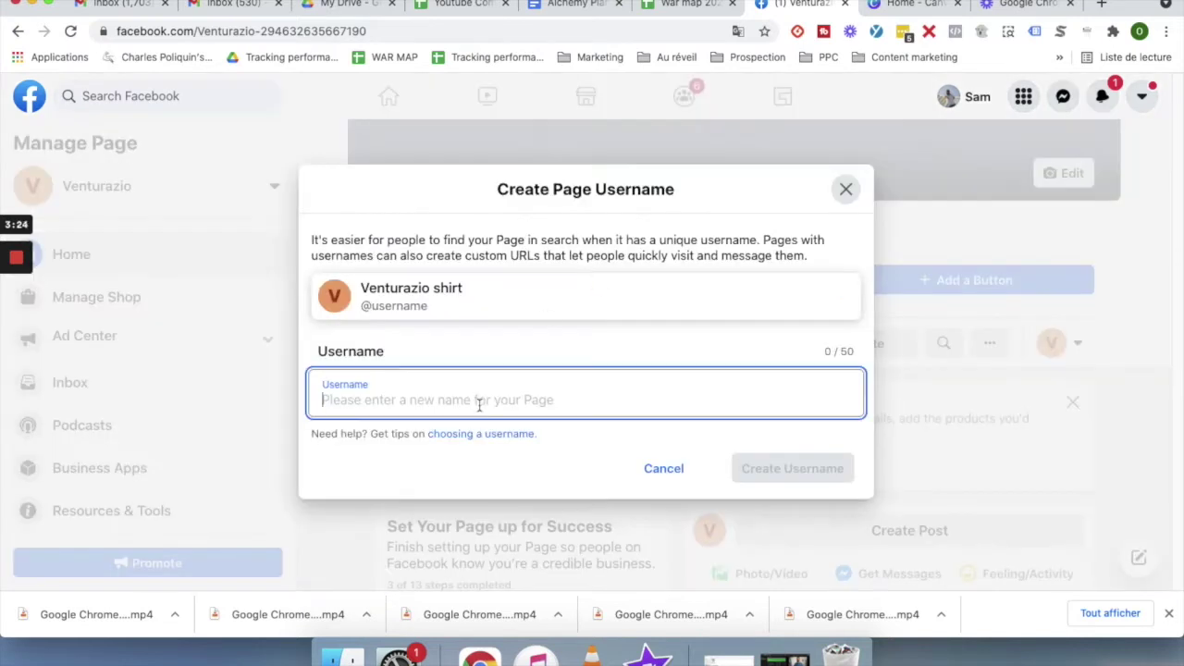
{"action": "type", "text": "v"}
{"action": "key", "text": "BackSpace"}
{"action": "type", "text": "venturazio"}
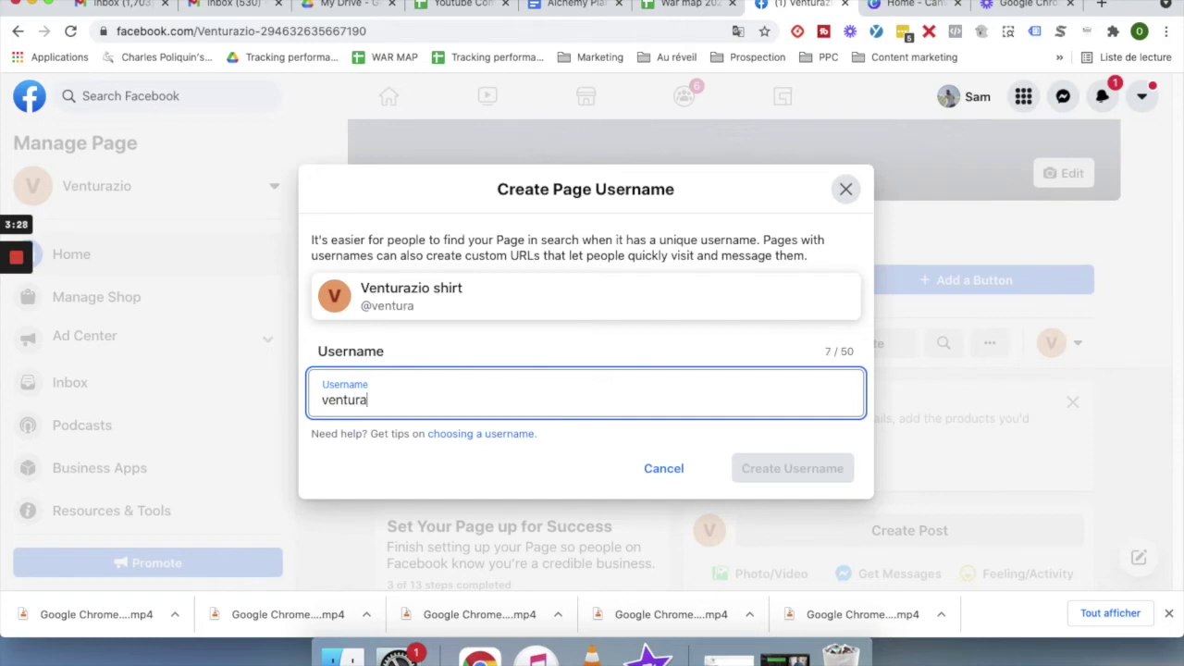
{"action": "type", "text": "shirt"}
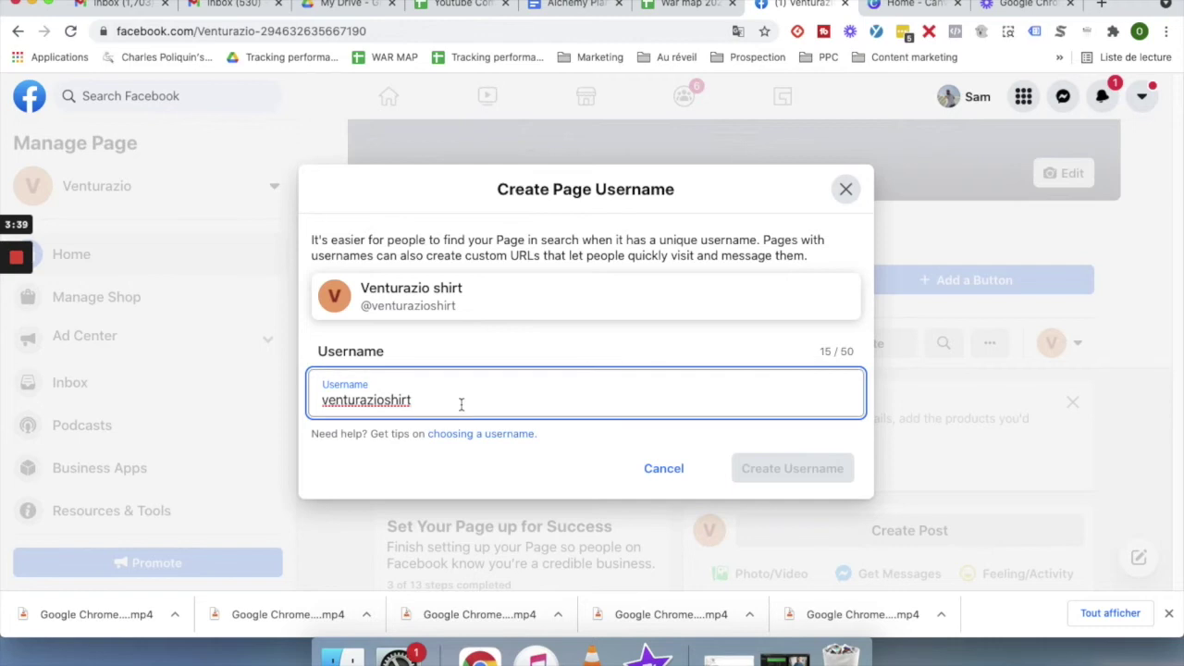
{"action": "left_click", "coordinate": [482, 460]}
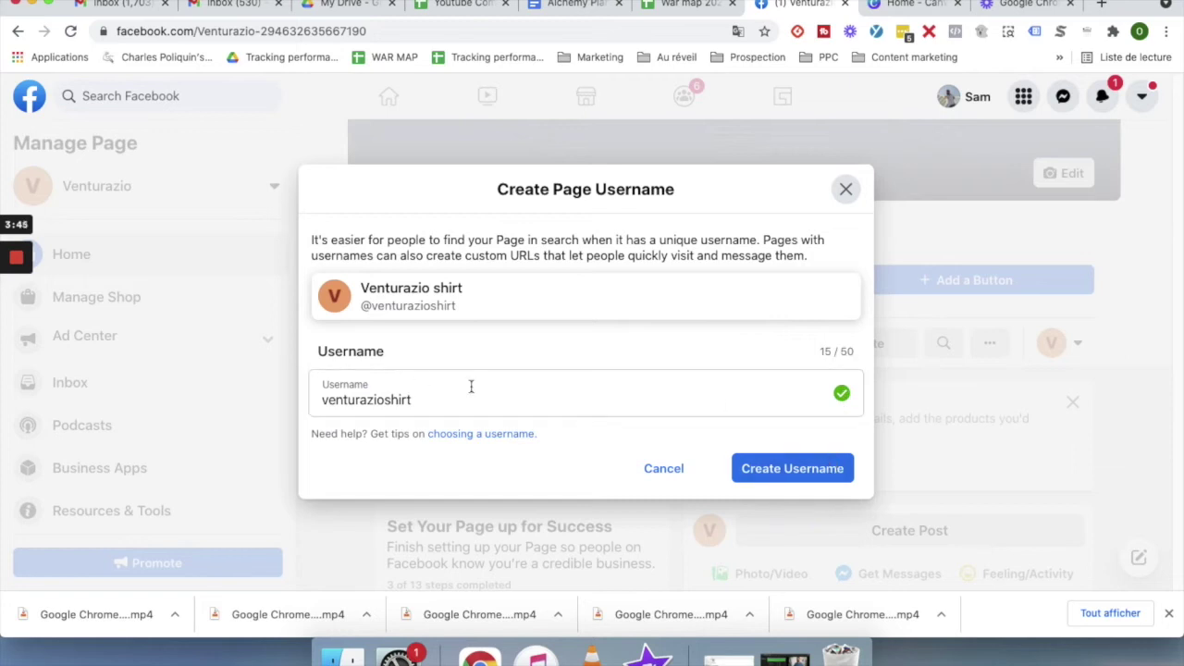
{"action": "left_click", "coordinate": [762, 468]}
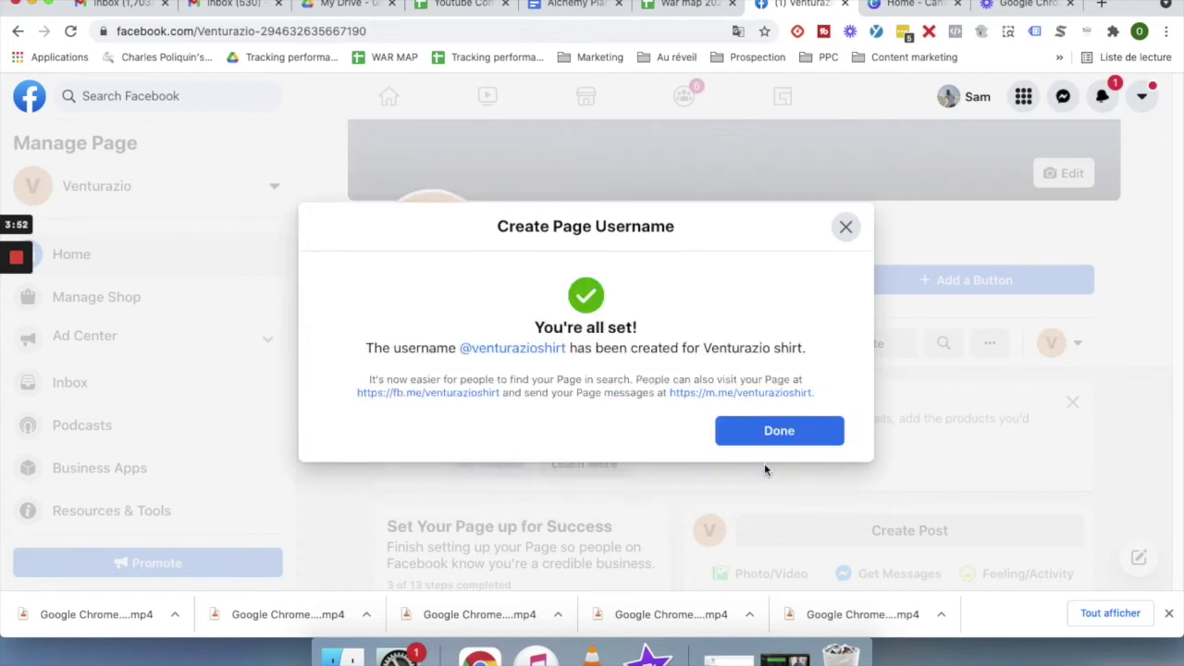
{"action": "left_click", "coordinate": [778, 443]}
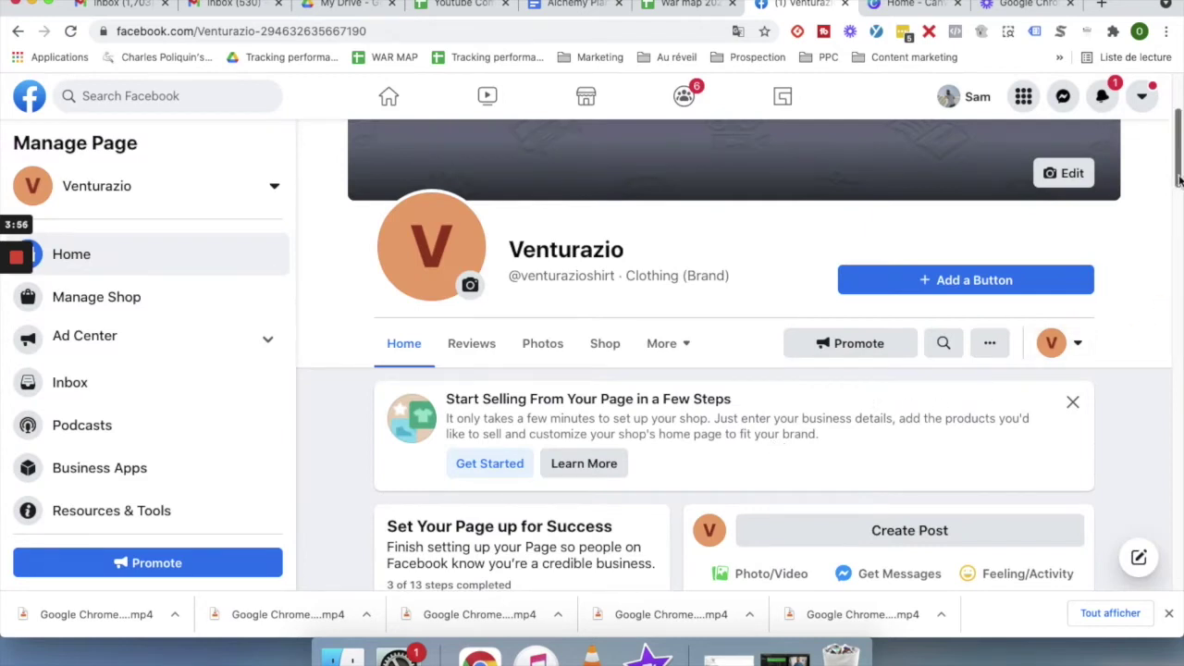
Expand Establish Your Page's Identity in the setup checklist and open the option to add a profile picture.
{"action": "scroll", "coordinate": [1165, 185], "scroll_direction": "down", "scroll_amount": 3}
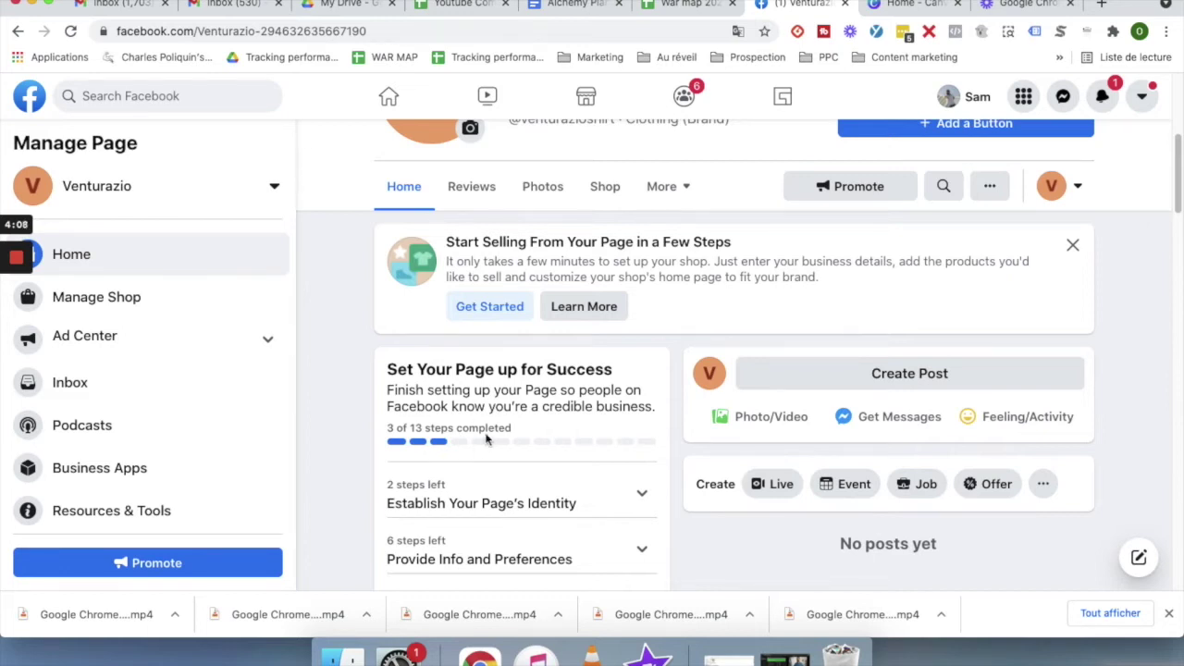
{"action": "left_click_drag", "start_coordinate": [1177, 181], "coordinate": [1179, 207]}
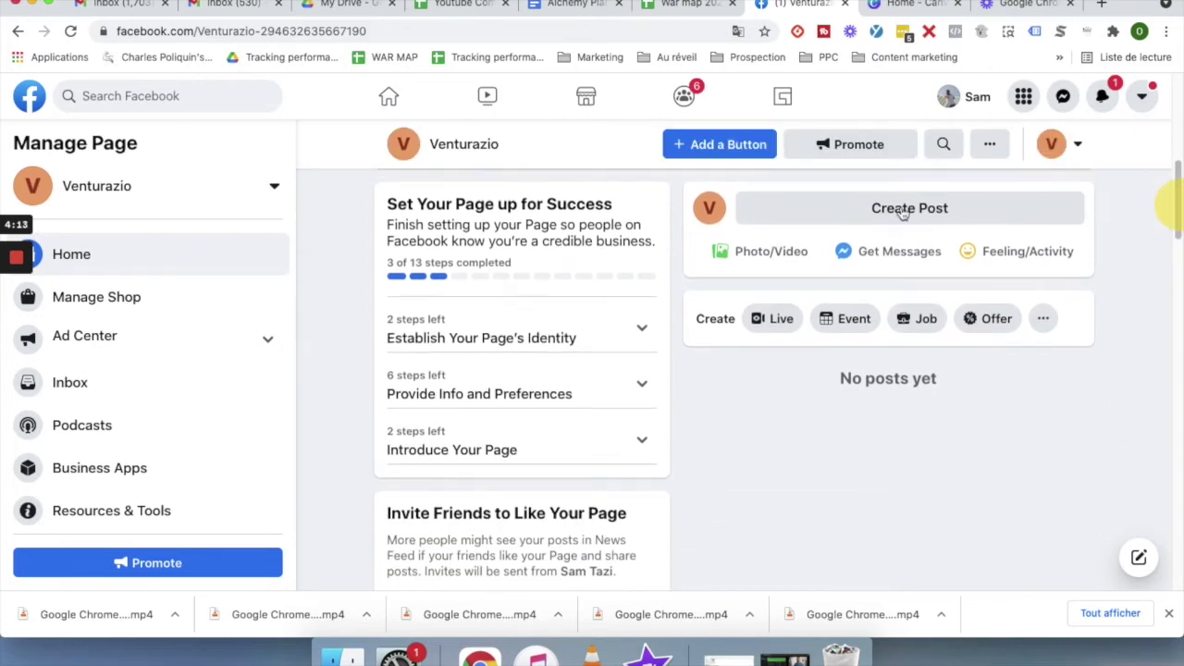
{"action": "left_click", "coordinate": [638, 332]}
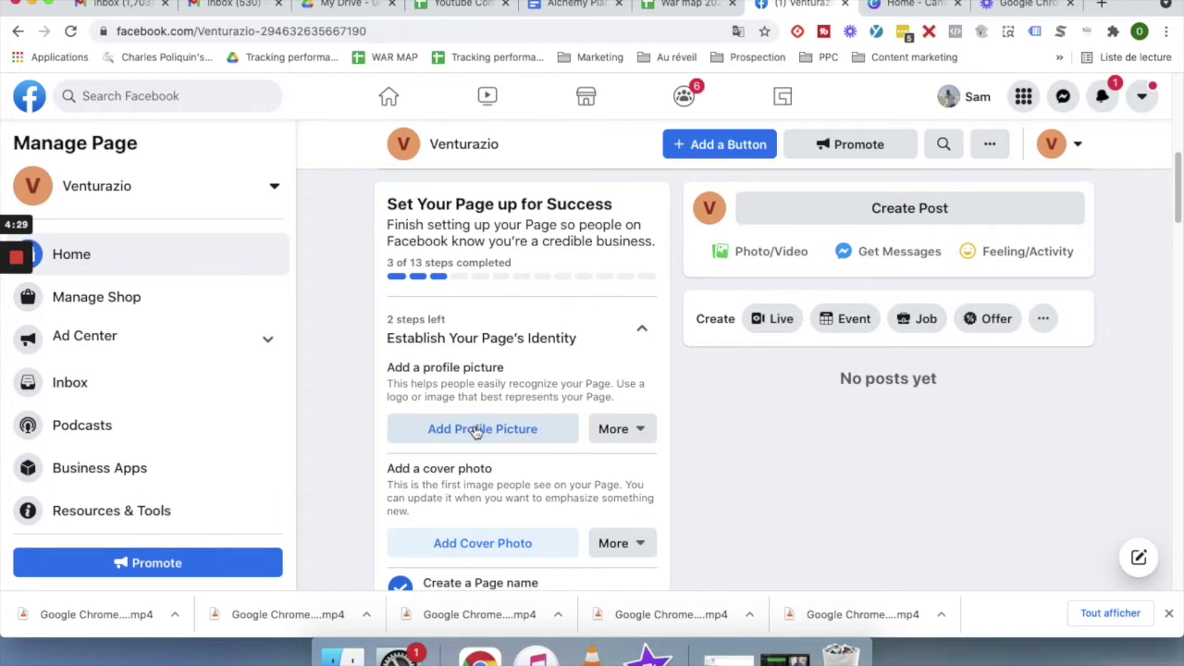
{"action": "left_click", "coordinate": [475, 430]}
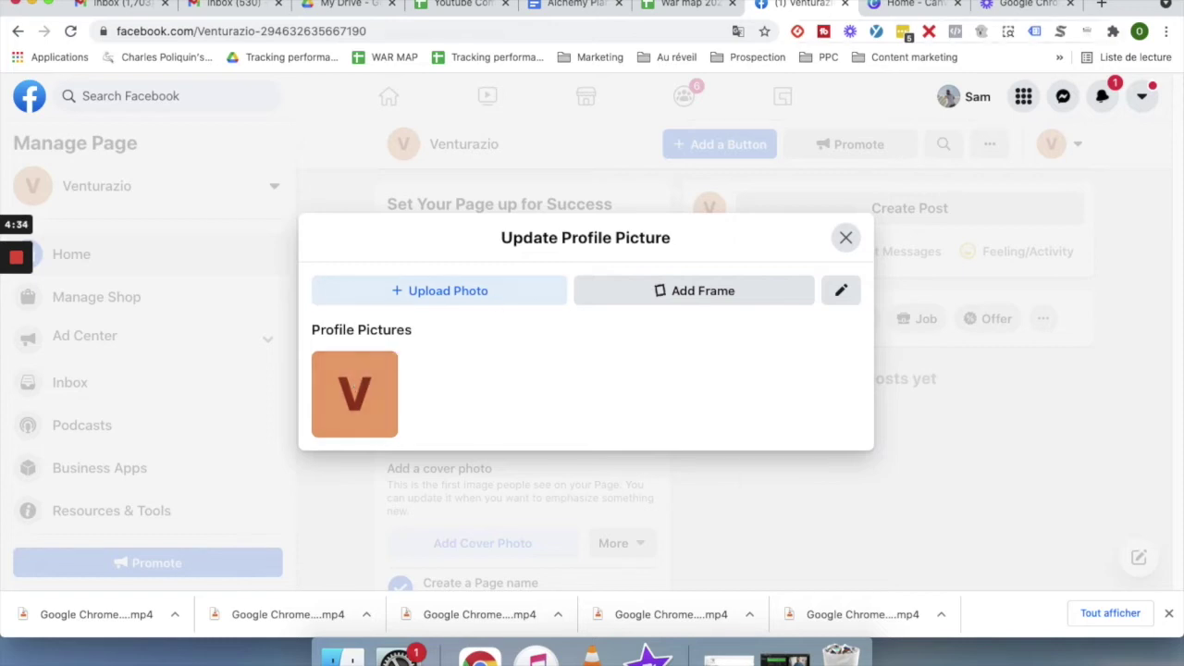
Switch to Canva and open its templates page.
{"action": "left_click", "coordinate": [893, 5]}
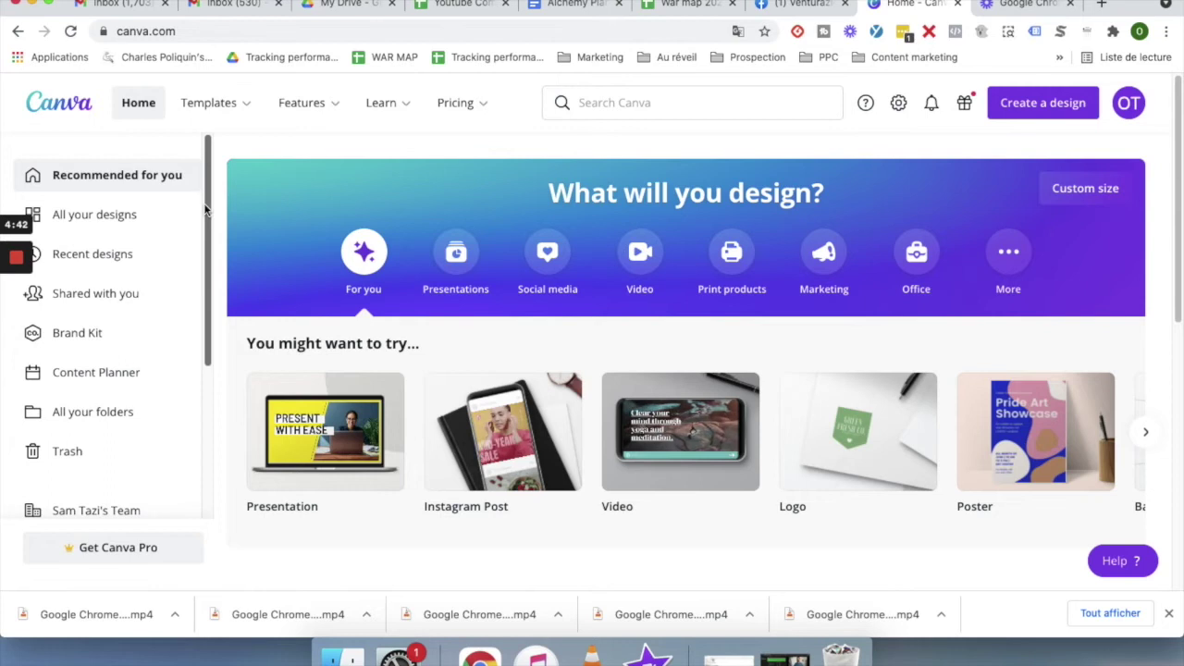
{"action": "mouse_move", "coordinate": [205, 209]}
{"action": "left_mouse_down"}
{"action": "mouse_move", "coordinate": [203, 317]}
{"action": "mouse_move", "coordinate": [216, 264]}
{"action": "mouse_move", "coordinate": [198, 216]}
{"action": "mouse_move", "coordinate": [211, 202]}
{"action": "left_mouse_up"}
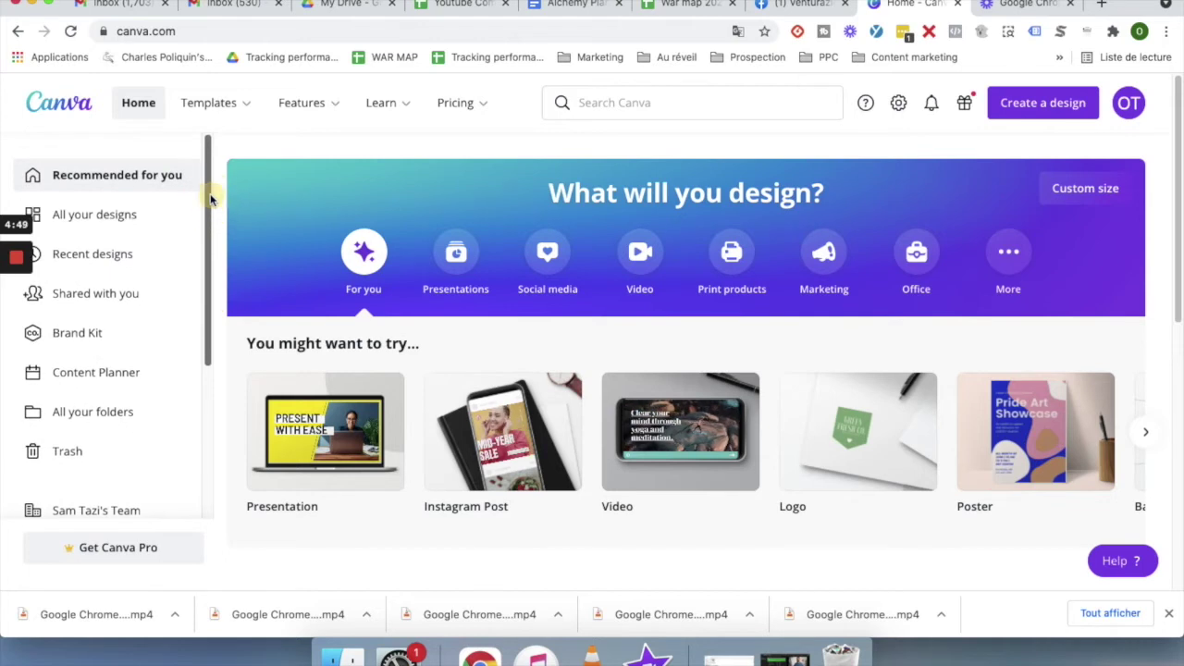
{"action": "left_click", "coordinate": [220, 106]}
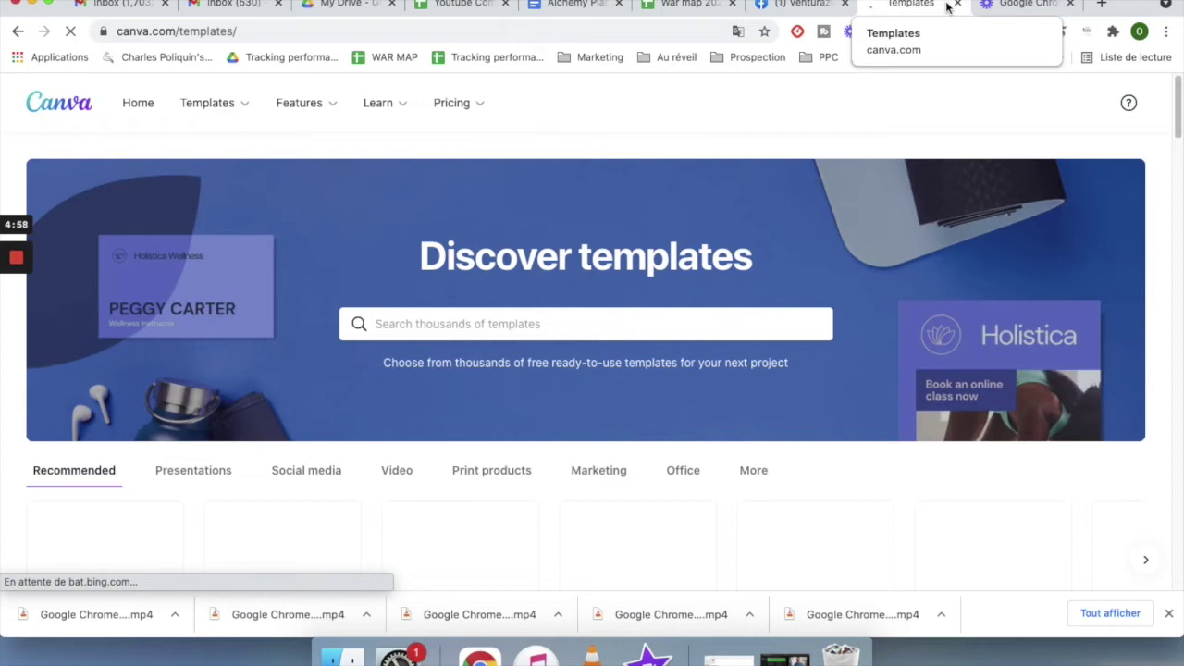
Return to the Canva home page and search for "logo" templates.
{"action": "left_click", "coordinate": [600, 325]}
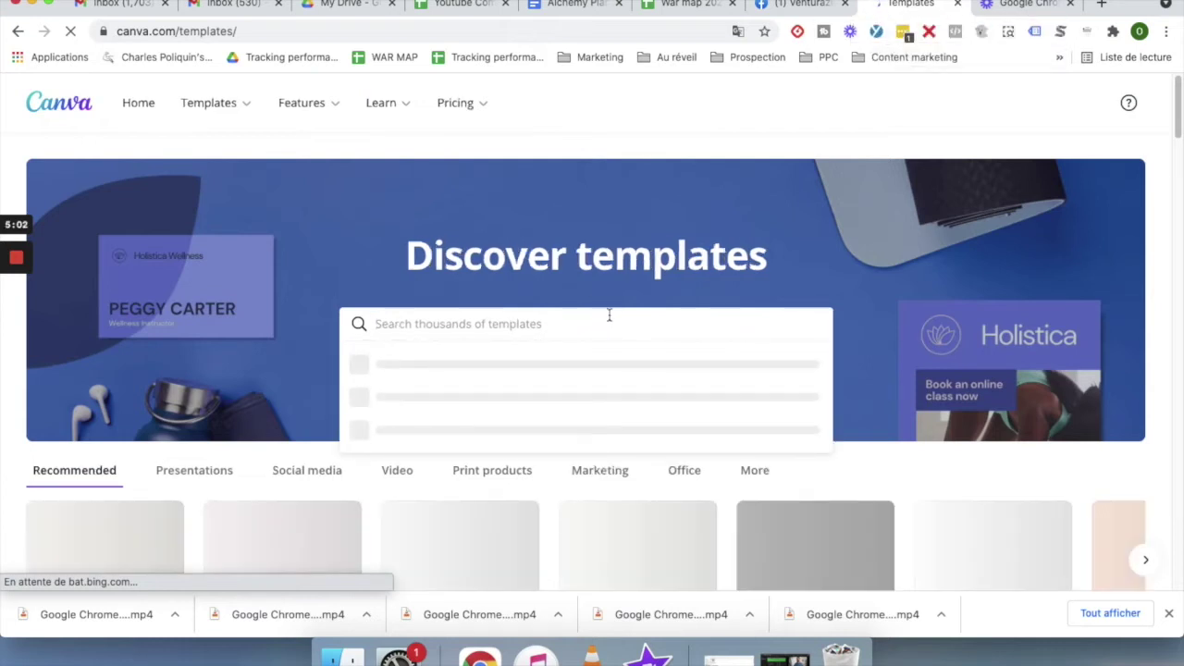
{"action": "left_click", "coordinate": [16, 31]}
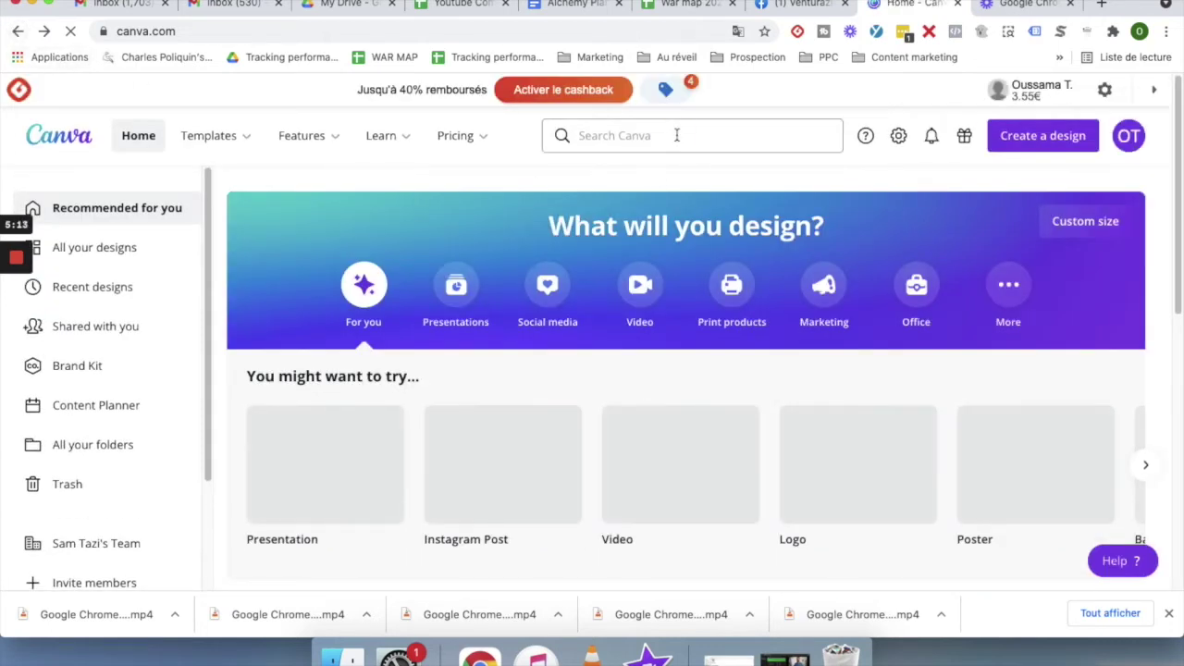
{"action": "left_click", "coordinate": [678, 135]}
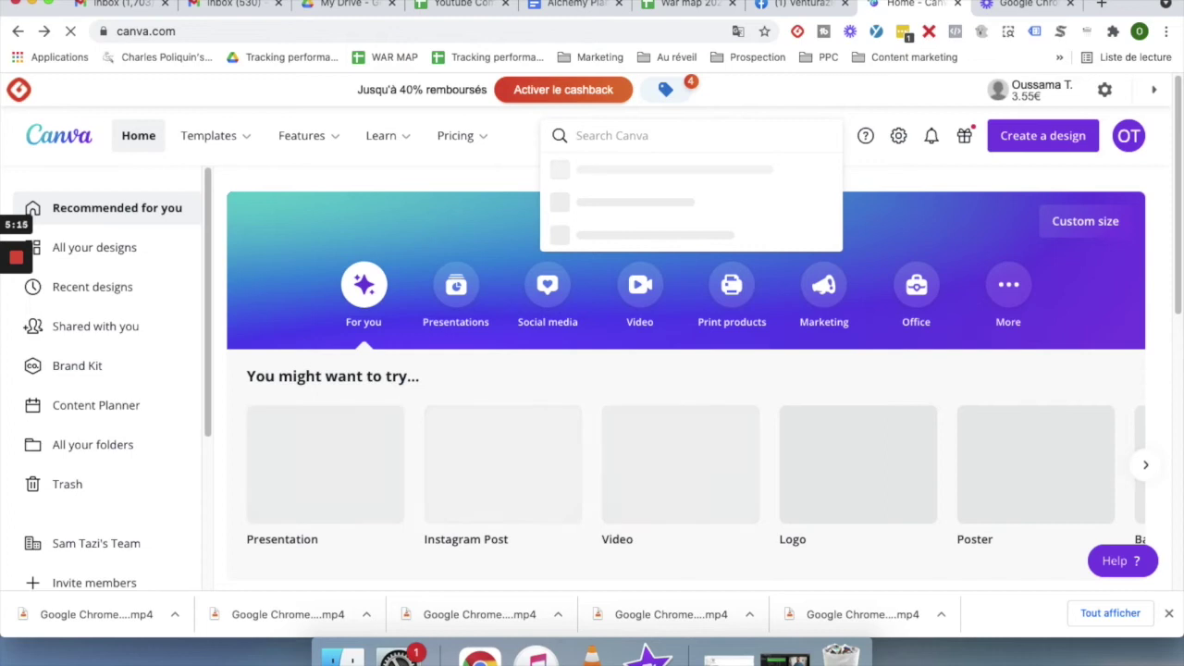
{"action": "type", "text": "logo"}
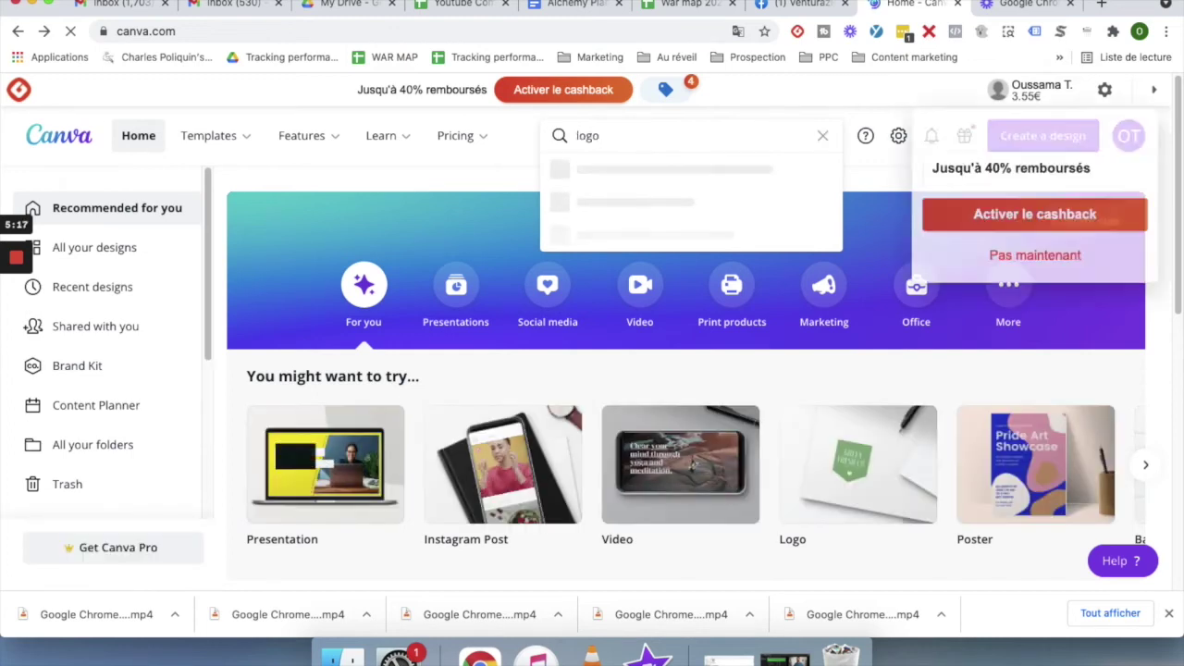
{"action": "left_click", "coordinate": [611, 238]}
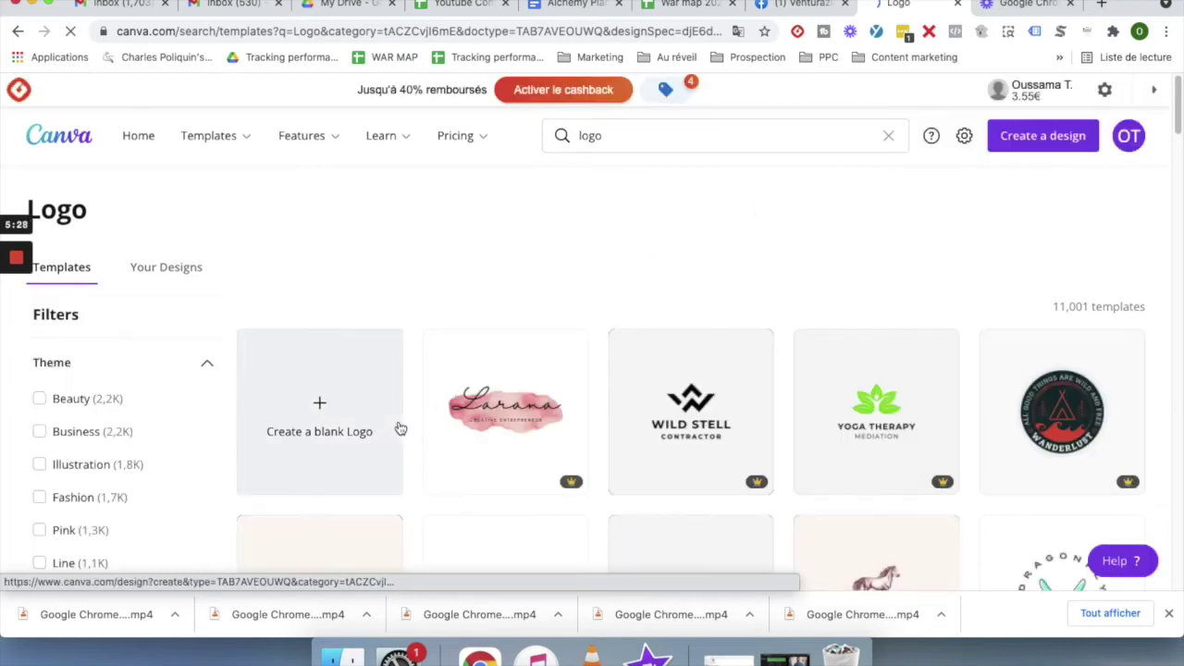
Filter the logo templates to free ones, open The Designer Clothing Centre template for editing and dismiss the overlays covering the editor.
{"action": "scroll", "coordinate": [207, 418], "scroll_direction": "down", "scroll_amount": 3}
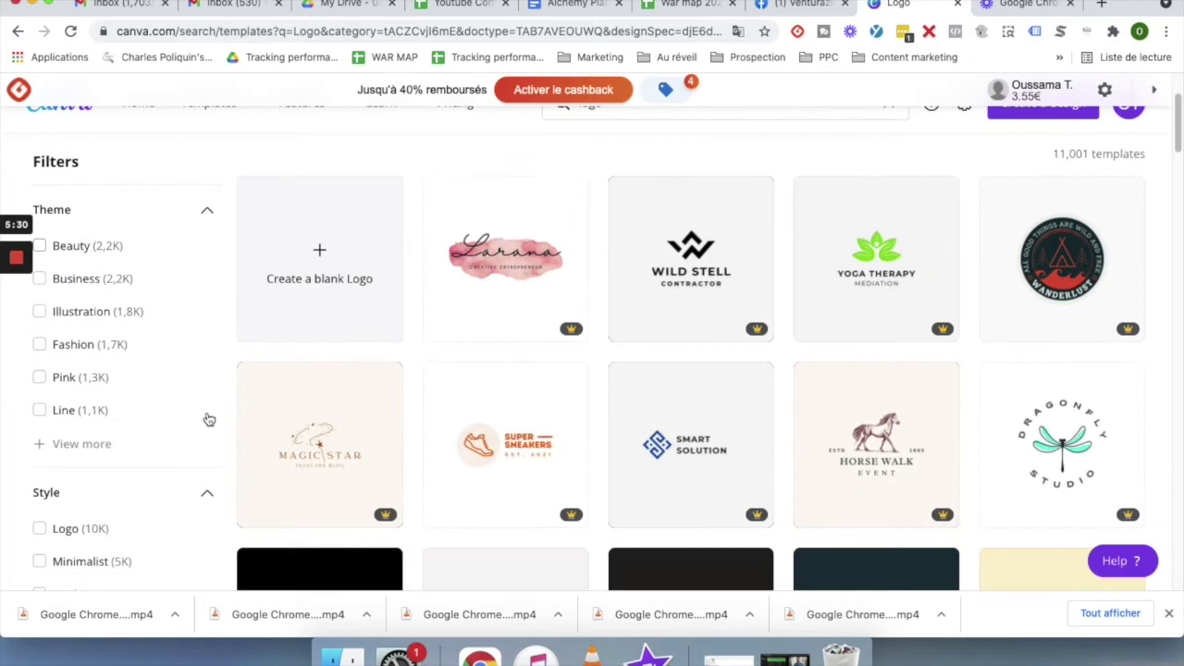
{"action": "scroll", "coordinate": [208, 417], "scroll_direction": "down", "scroll_amount": 10}
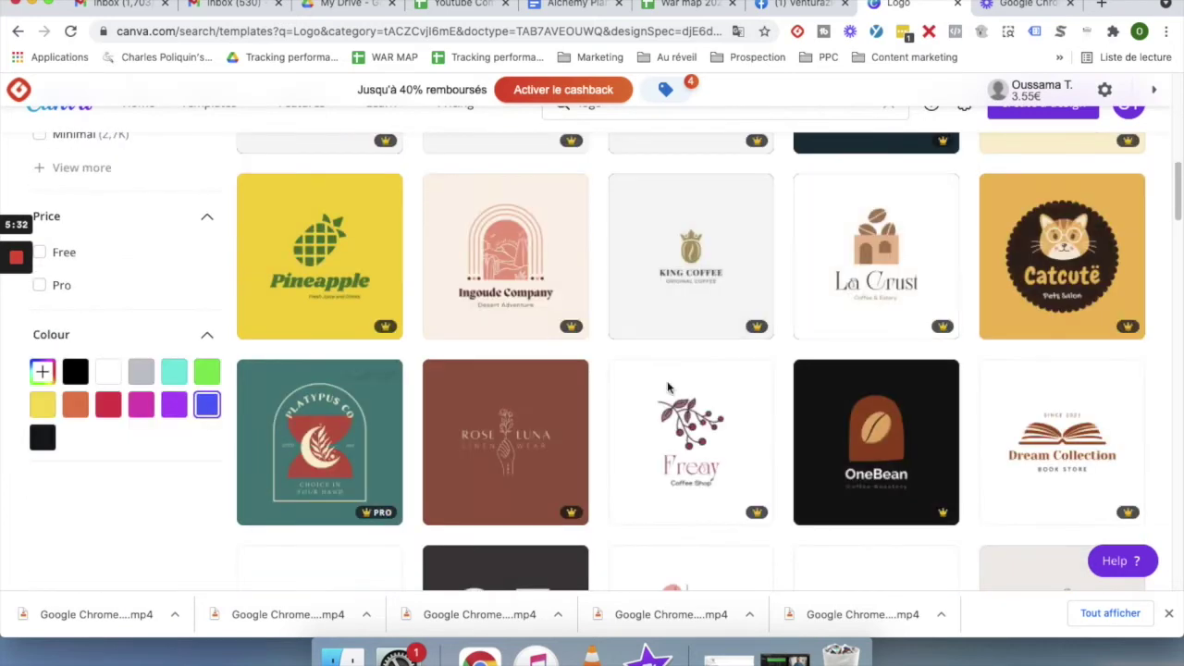
{"action": "left_click_drag", "start_coordinate": [1180, 213], "coordinate": [1171, 185]}
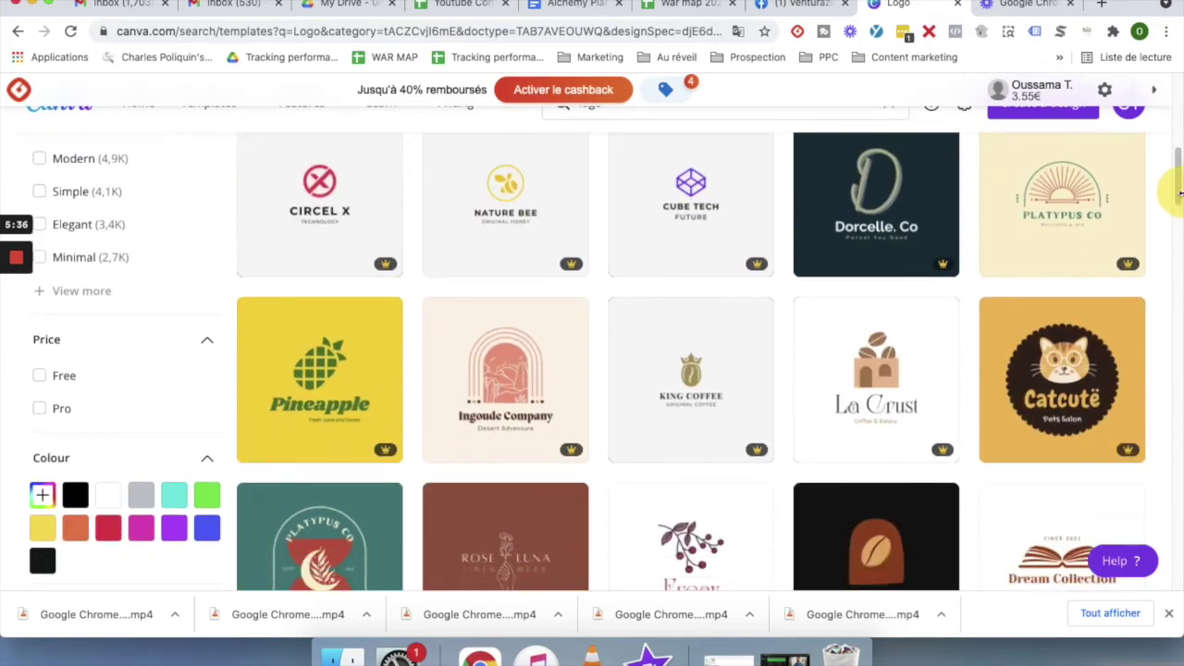
{"action": "left_click", "coordinate": [59, 376]}
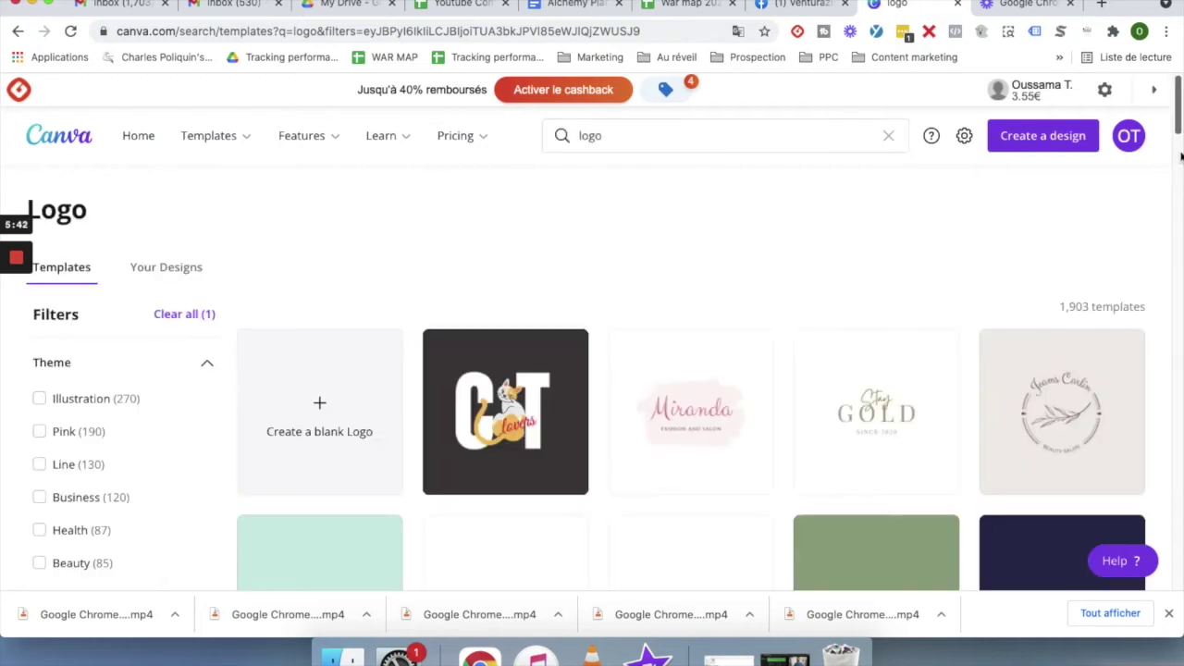
{"action": "left_click_drag", "start_coordinate": [1179, 132], "coordinate": [1171, 168]}
{"action": "left_click", "coordinate": [337, 288]}
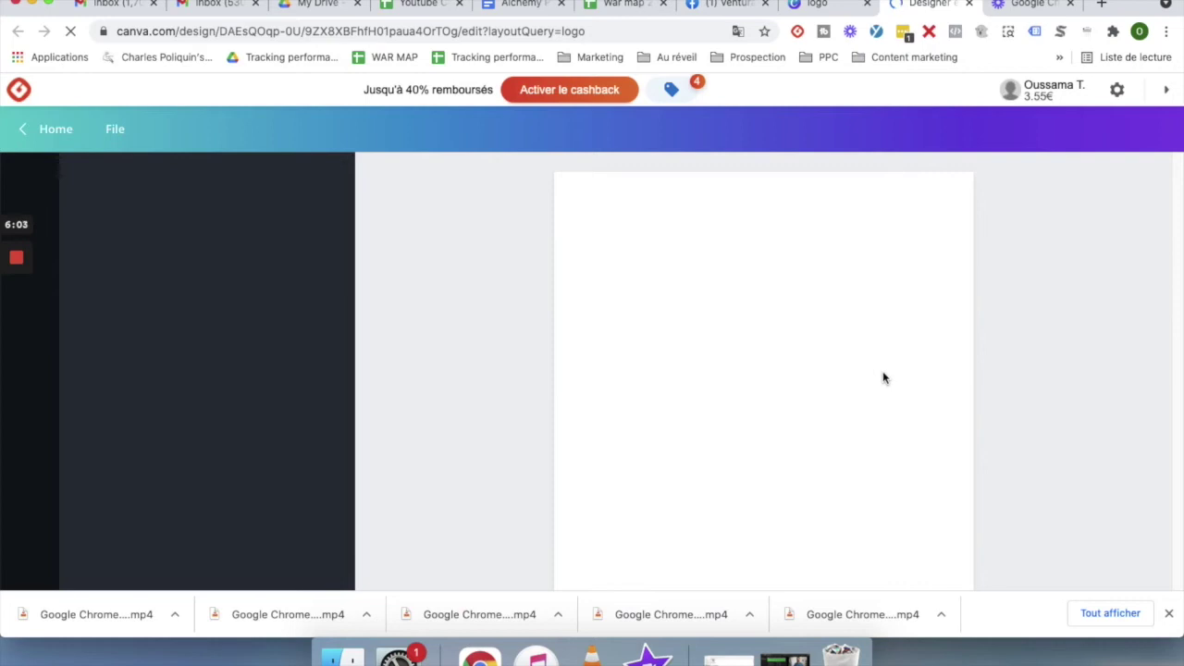
{"action": "left_click", "coordinate": [1166, 90]}
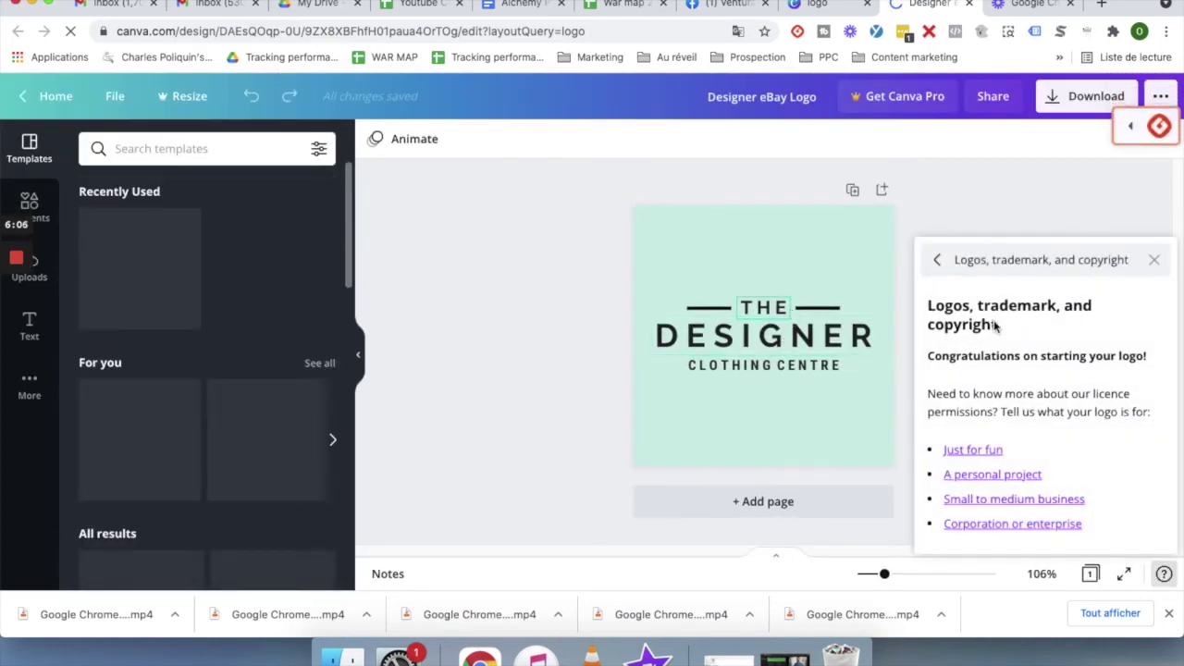
{"action": "left_click", "coordinate": [1155, 261]}
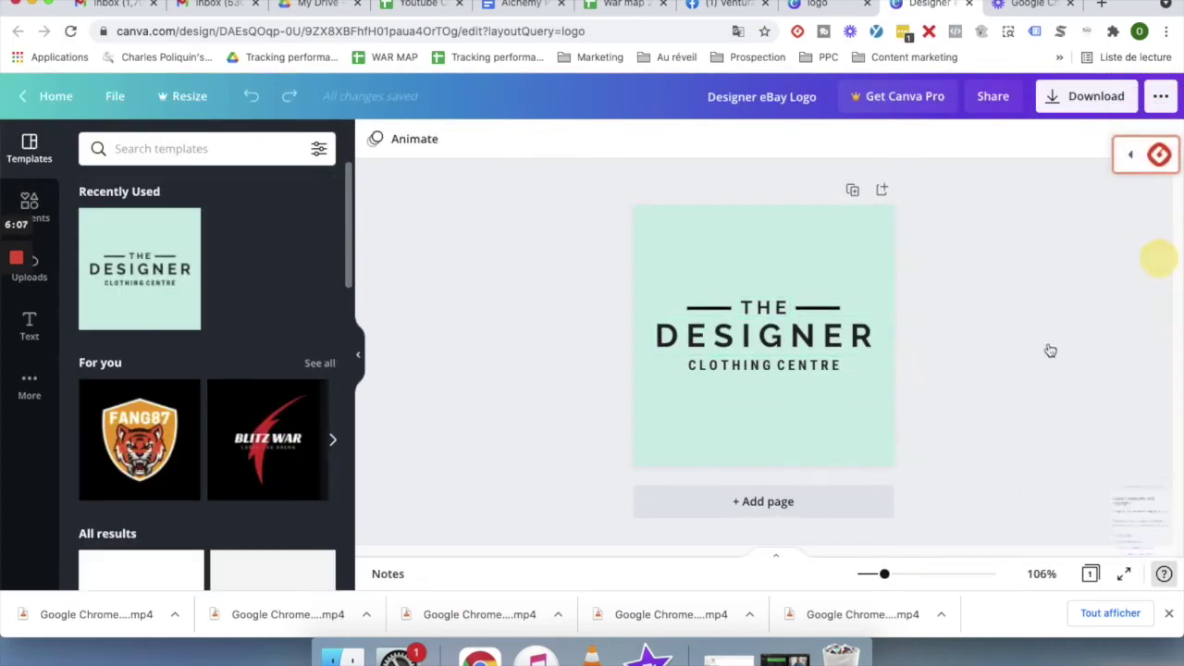
Replace the word DESIGNER in the logo with "VENTURAZIO" and delete the word THE above it.
{"action": "double_click", "coordinate": [760, 344]}
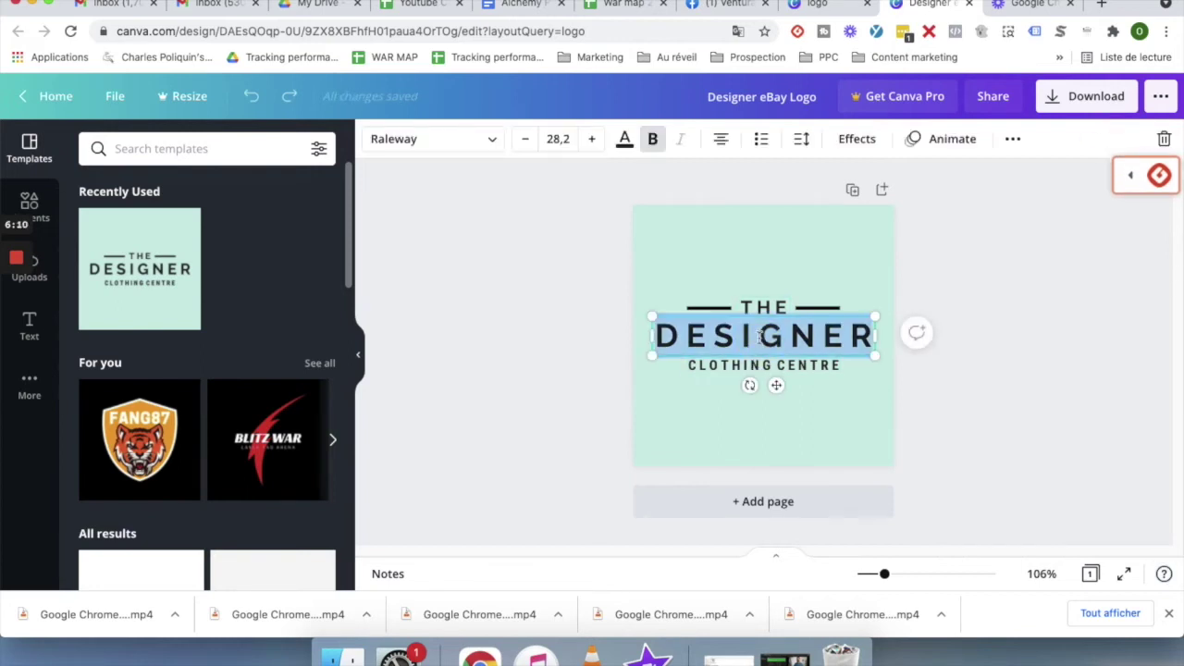
{"action": "type", "text": "VENTUR"}
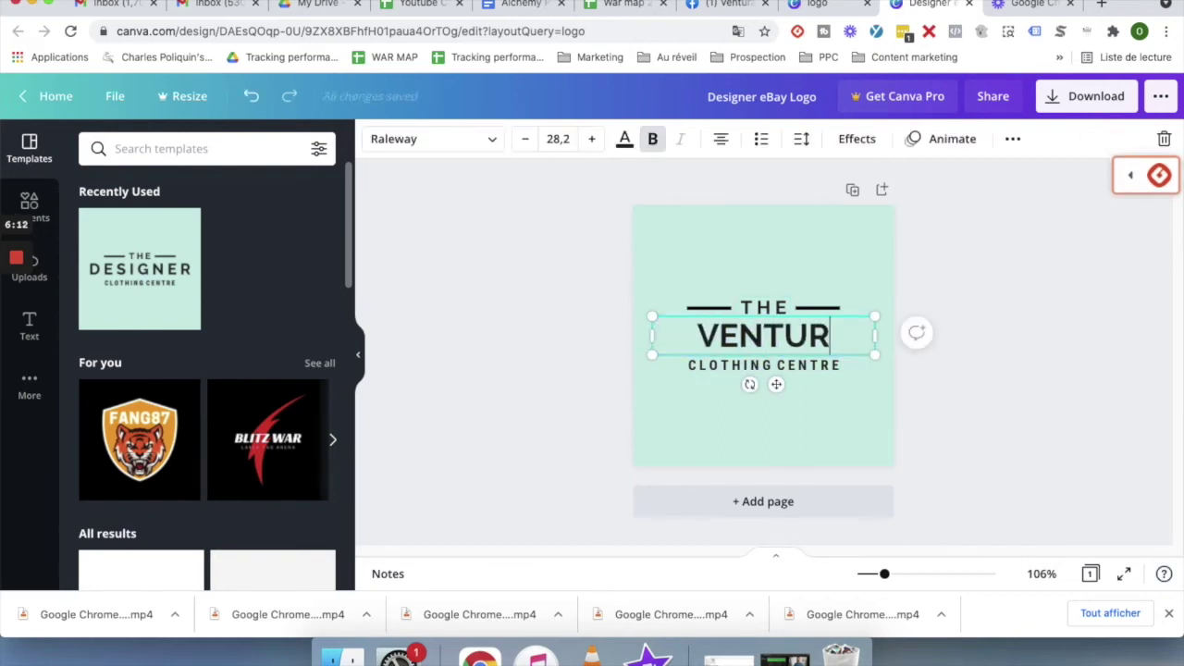
{"action": "type", "text": "AZIO"}
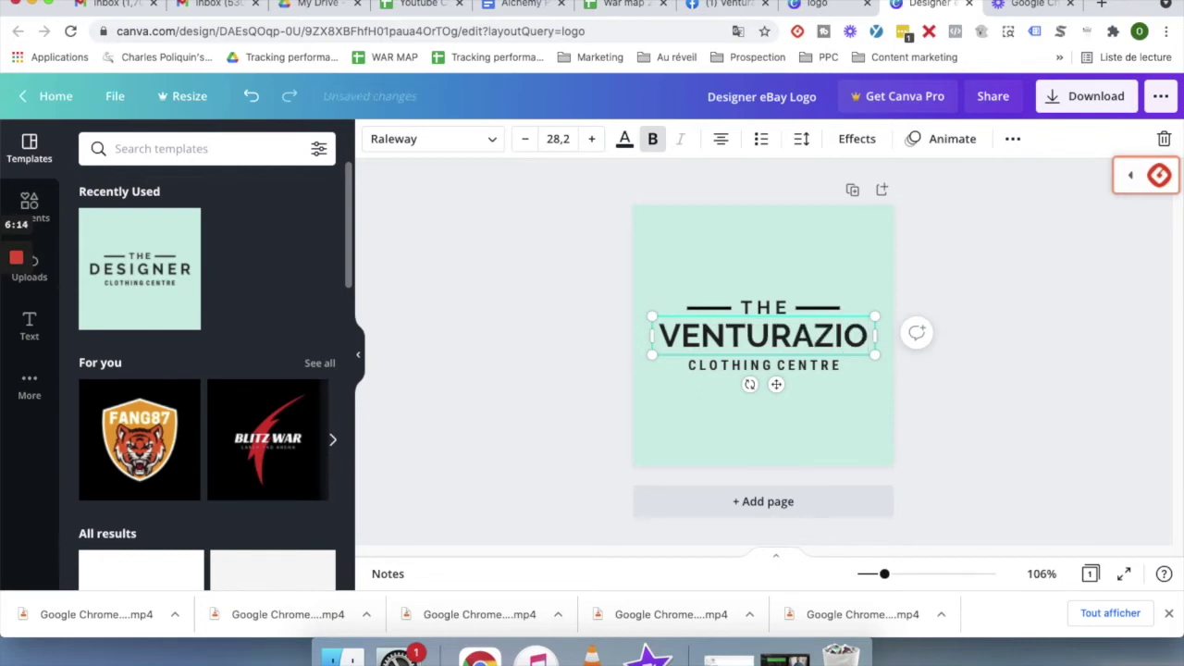
{"action": "left_click", "coordinate": [773, 308]}
{"action": "key", "text": "Delete"}
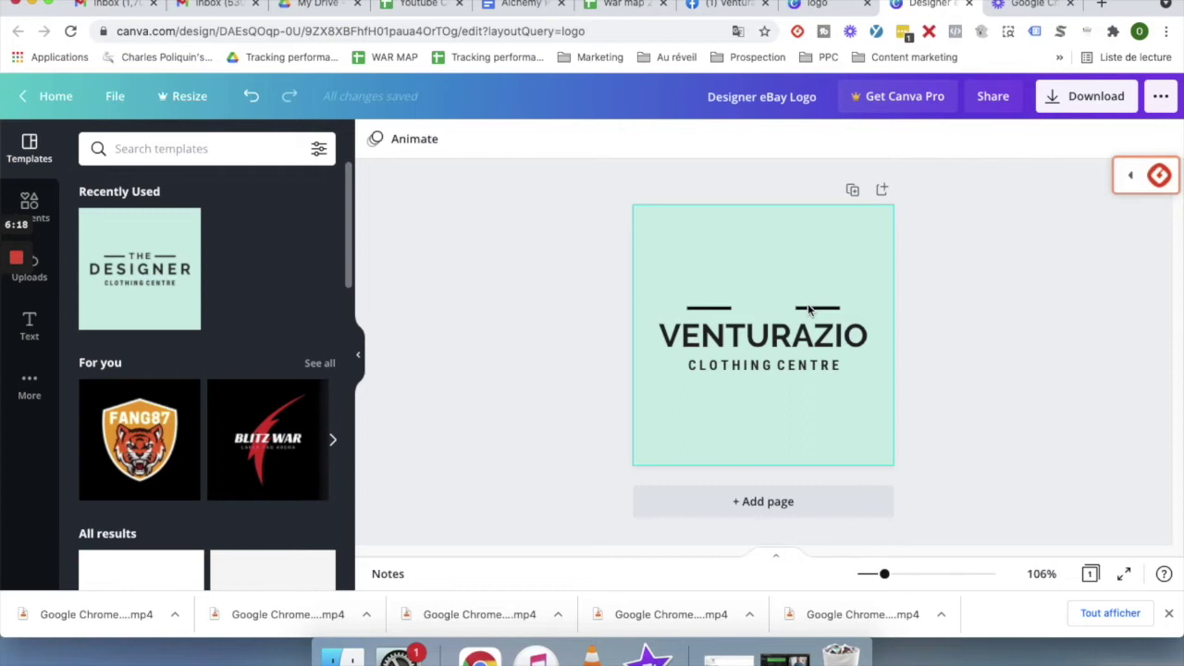
{"action": "left_click", "coordinate": [807, 306]}
{"action": "left_click", "coordinate": [1021, 354]}
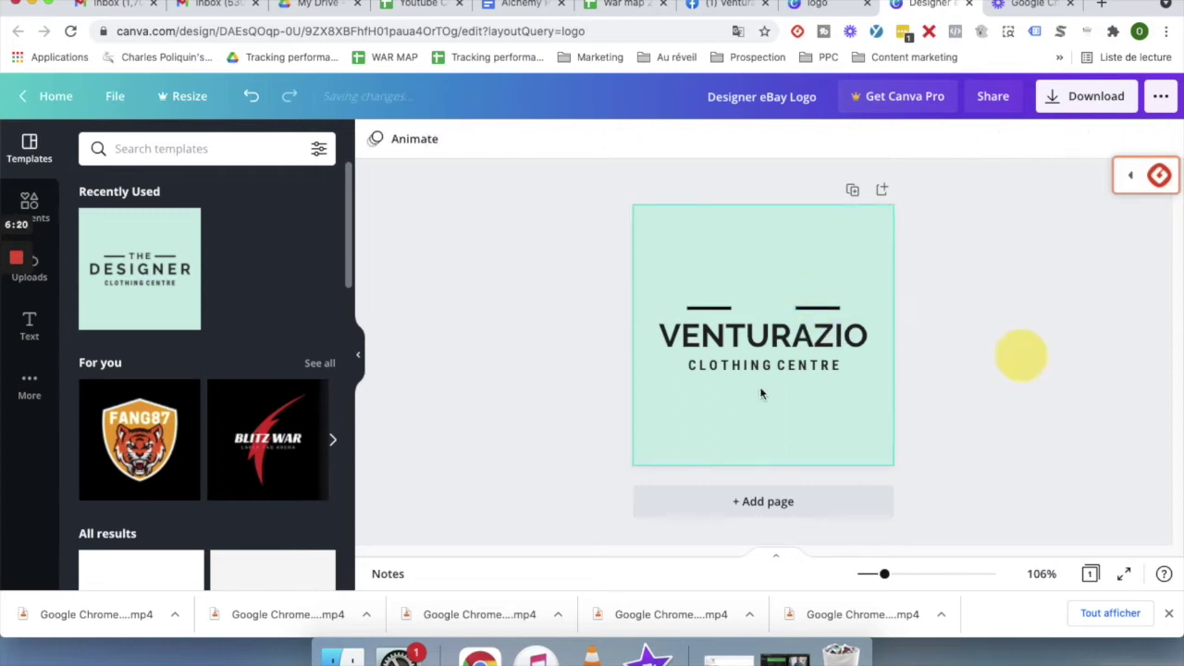
Download the logo as a JPG file and close the download confirmation.
{"action": "left_click", "coordinate": [1056, 100]}
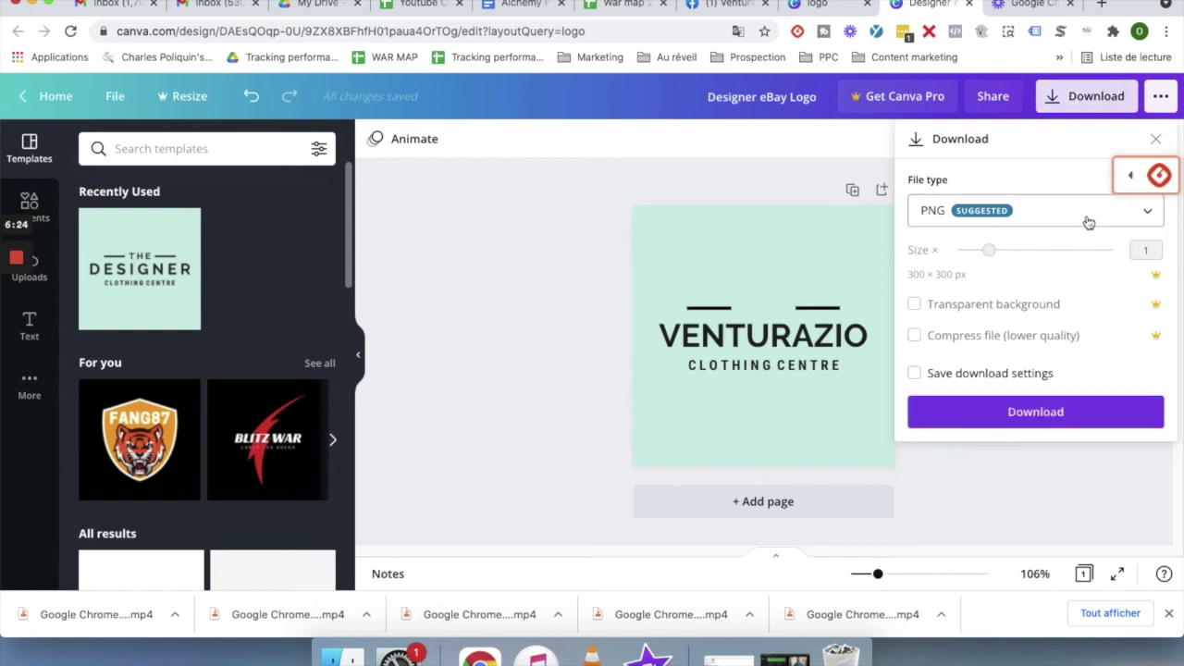
{"action": "left_click", "coordinate": [1089, 223]}
{"action": "left_click", "coordinate": [1047, 281]}
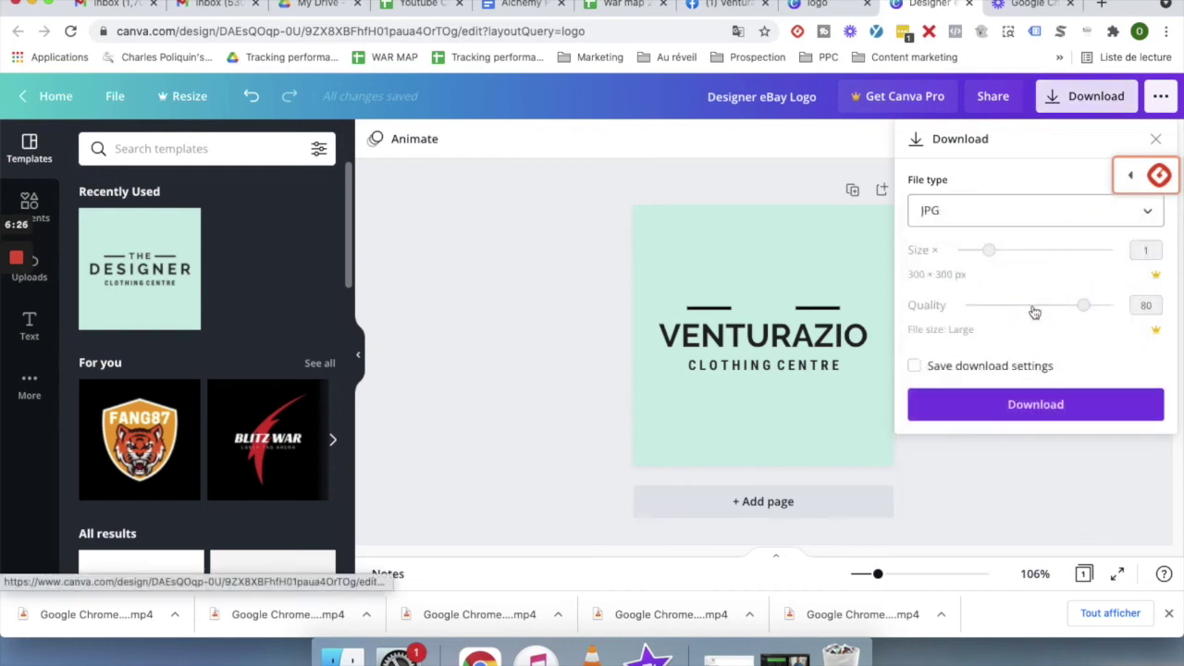
{"action": "left_click", "coordinate": [1036, 405]}
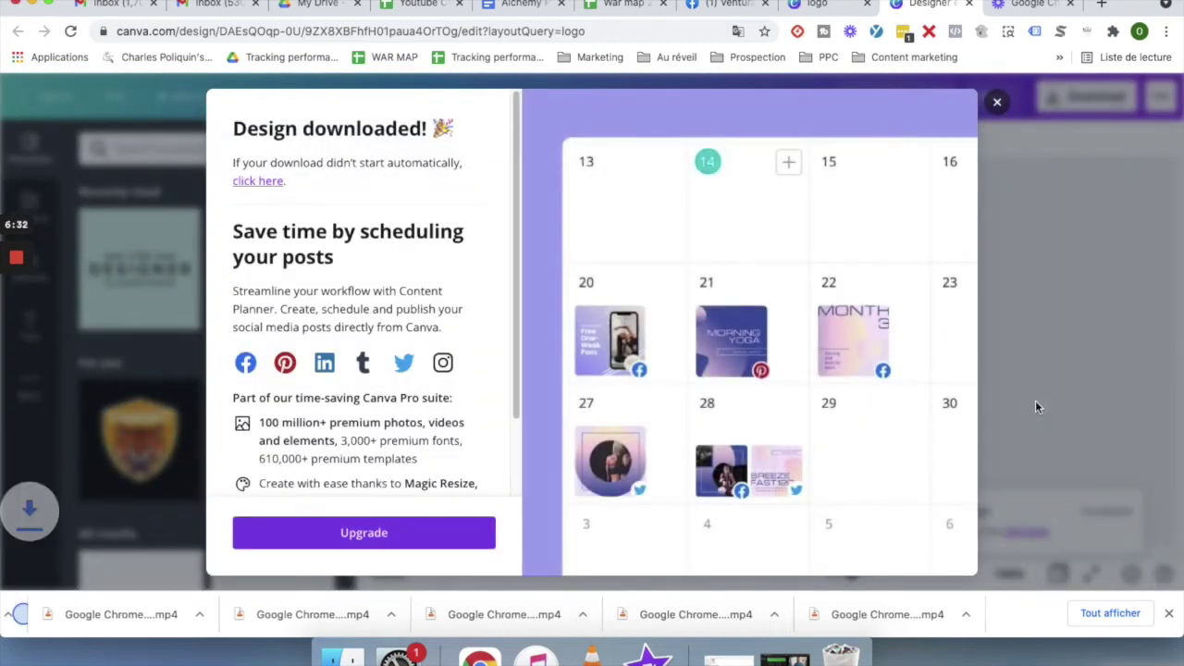
{"action": "left_click", "coordinate": [999, 103]}
Place the downloaded Designer eBay Logo.jpg on the desktop and switch back to the Facebook Page.
{"action": "mouse_move", "coordinate": [8, 315]}
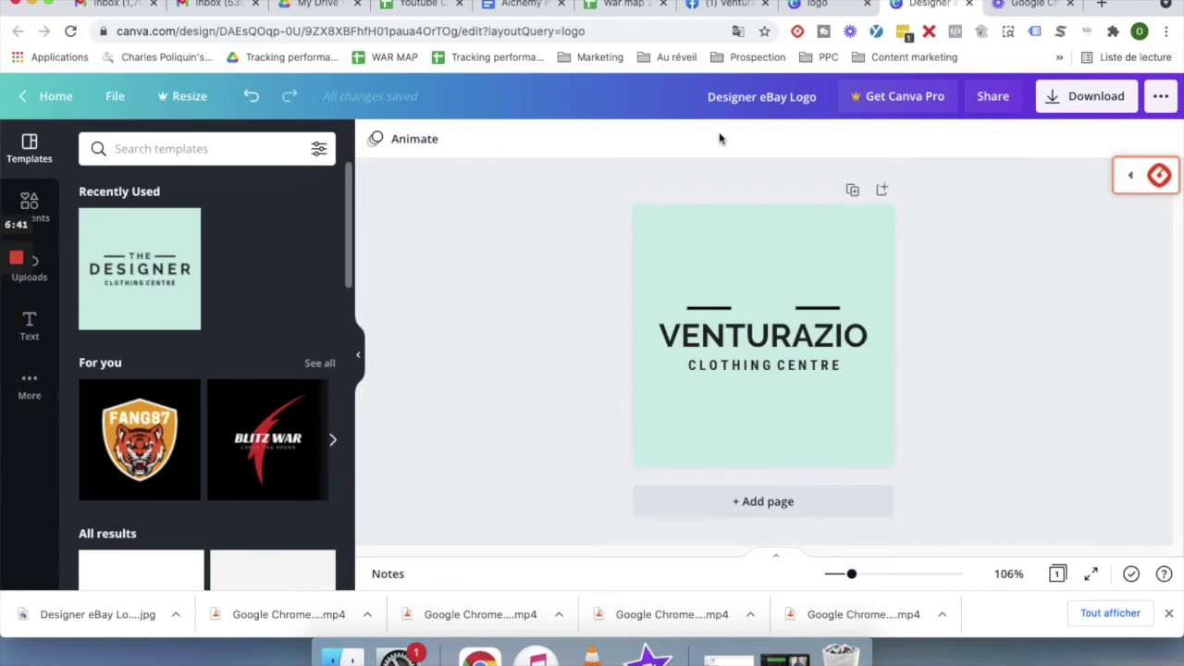
{"action": "left_click", "coordinate": [17, 31]}
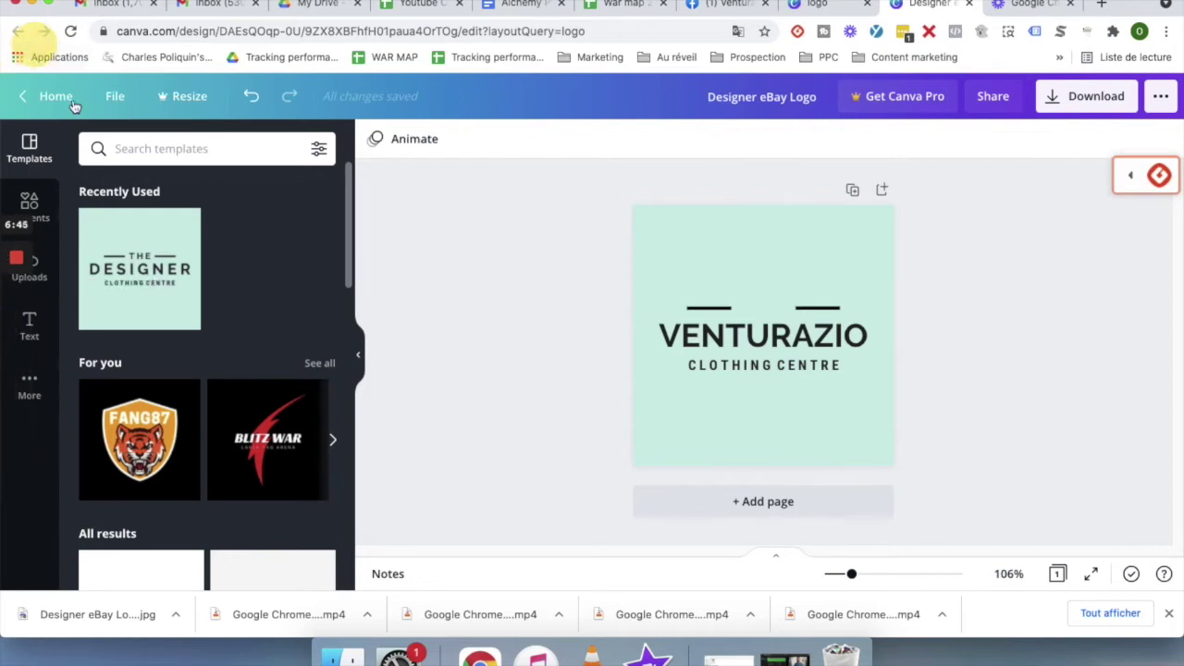
{"action": "left_click_drag", "start_coordinate": [1, 159], "coordinate": [51, 161]}
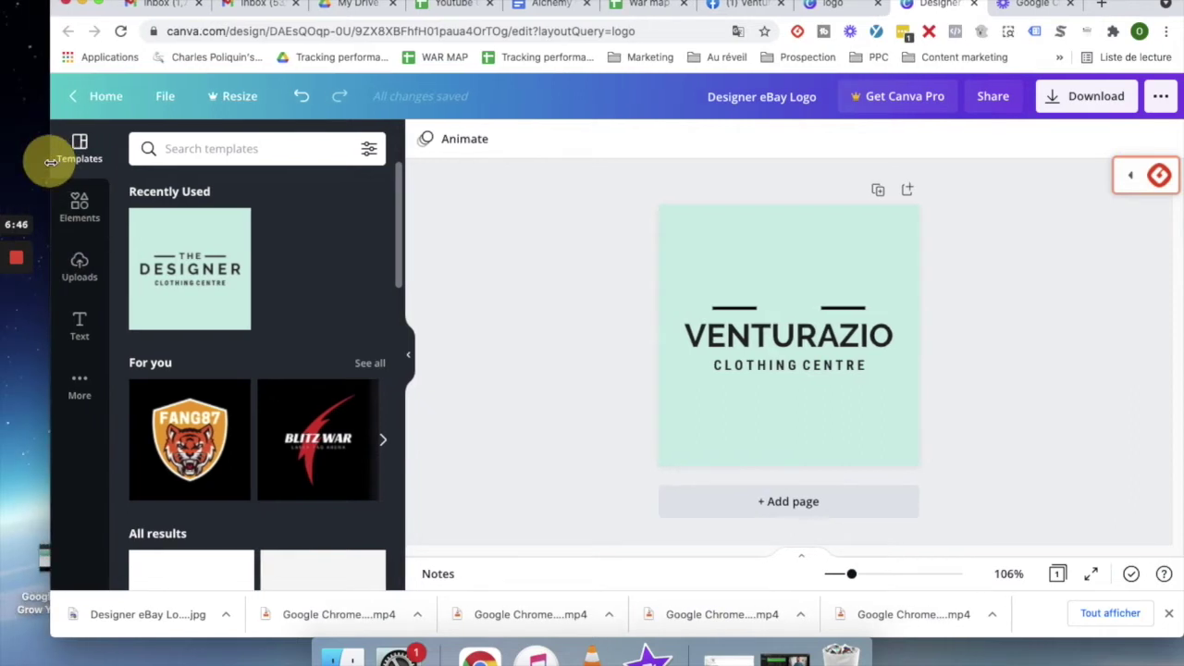
{"action": "left_click_drag", "start_coordinate": [152, 615], "coordinate": [26, 418]}
{"action": "left_click_drag", "start_coordinate": [25, 416], "coordinate": [231, 383]}
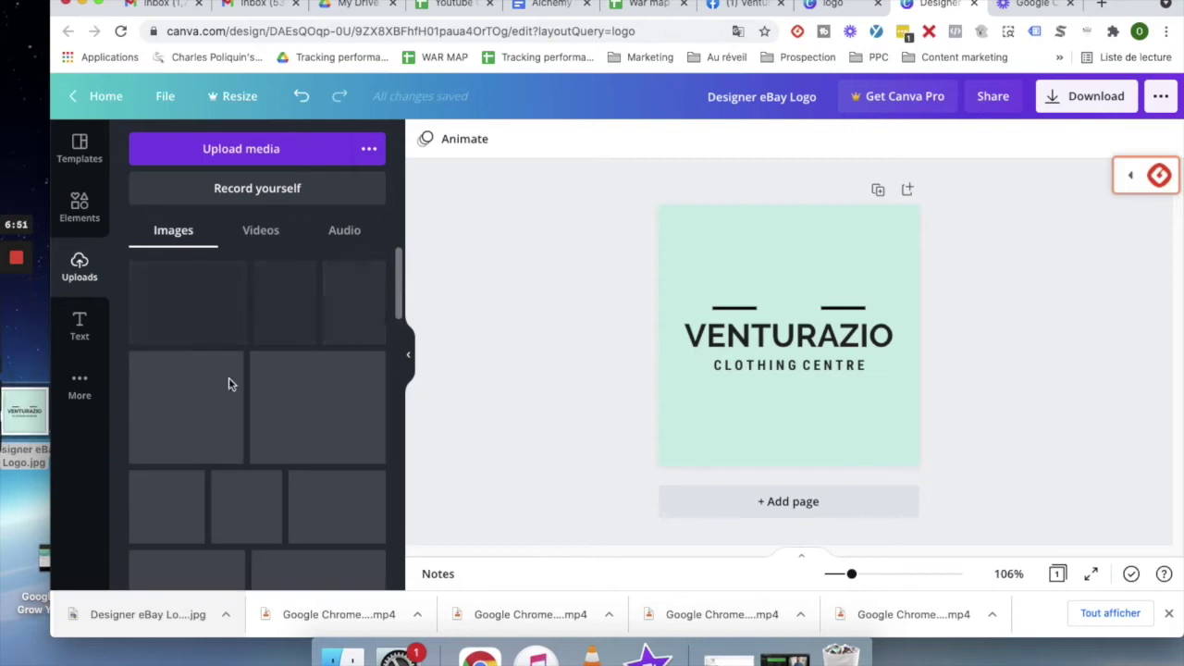
{"action": "left_click", "coordinate": [754, 6]}
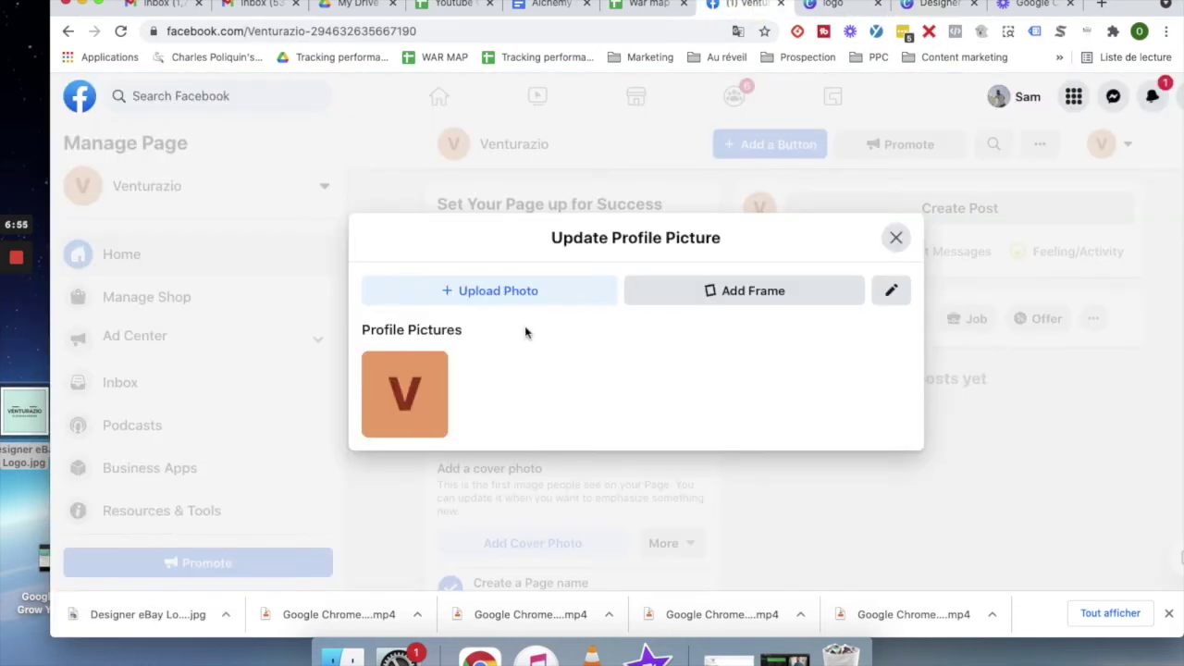
Try to add Designer eBay Logo.jpg straight from the desktop to the profile picture dialog.
{"action": "left_click", "coordinate": [476, 294]}
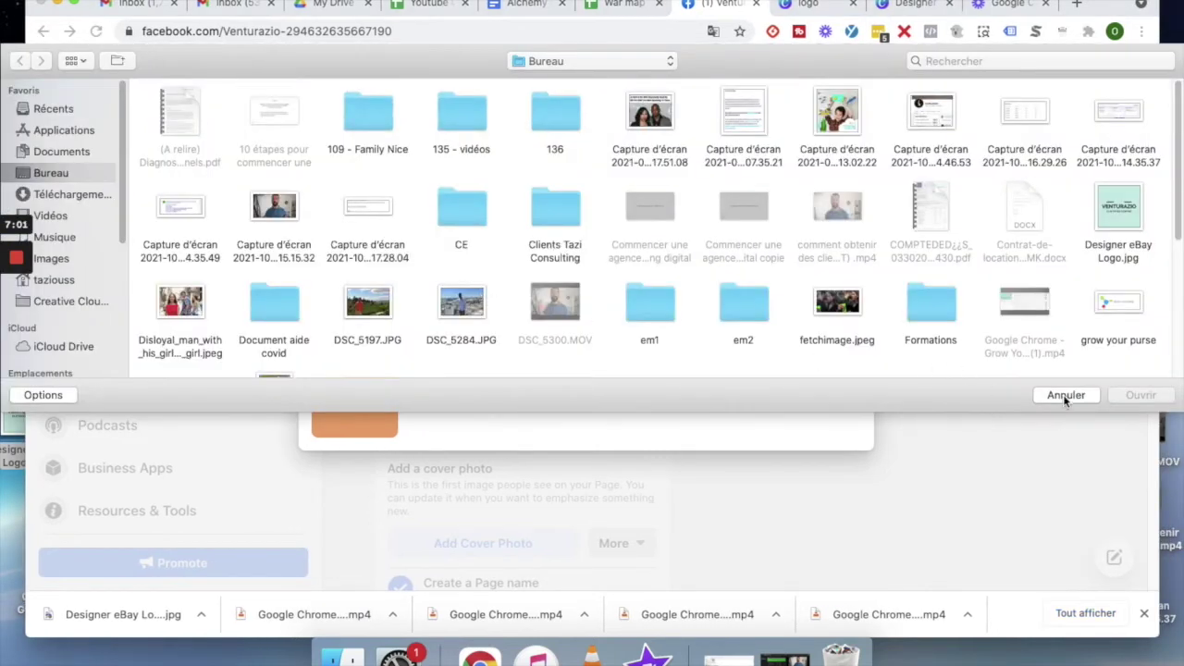
{"action": "left_click", "coordinate": [1063, 394]}
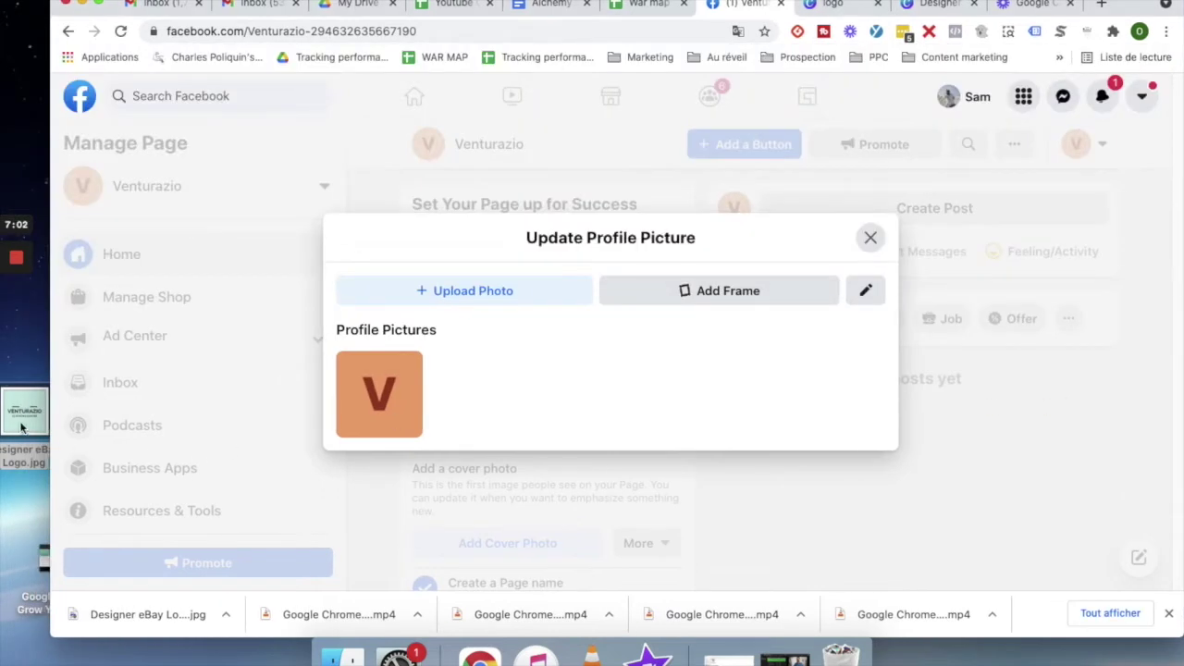
{"action": "left_click_drag", "start_coordinate": [23, 426], "coordinate": [564, 344]}
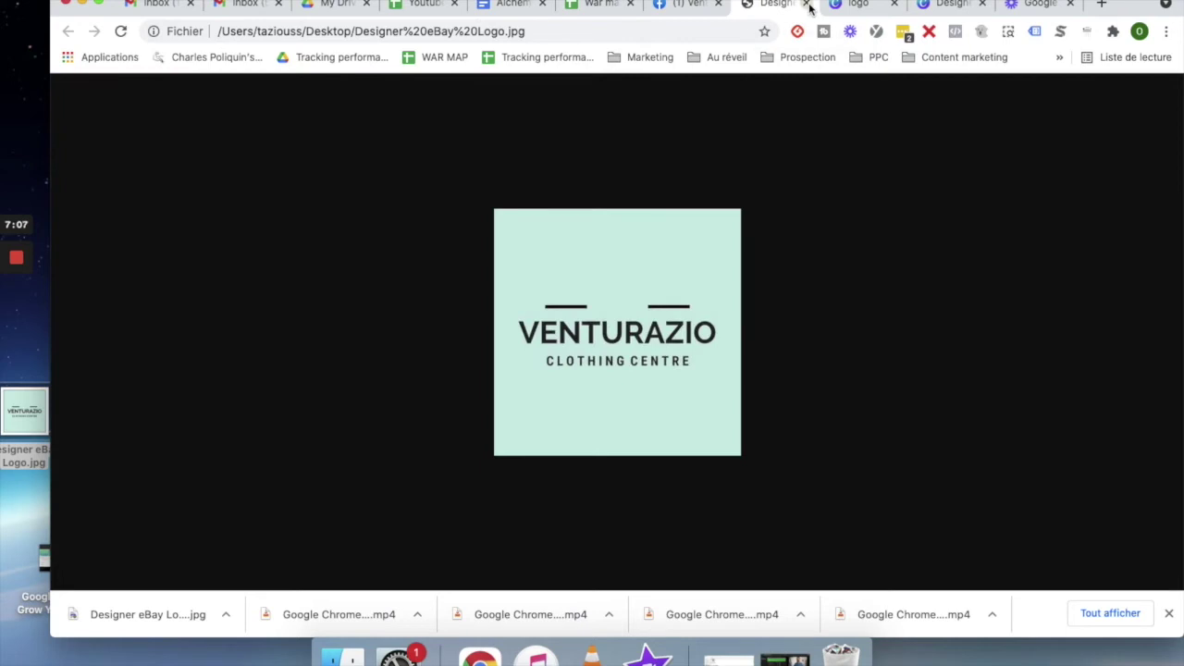
{"action": "left_click", "coordinate": [806, 4]}
{"action": "left_click", "coordinate": [553, 292]}
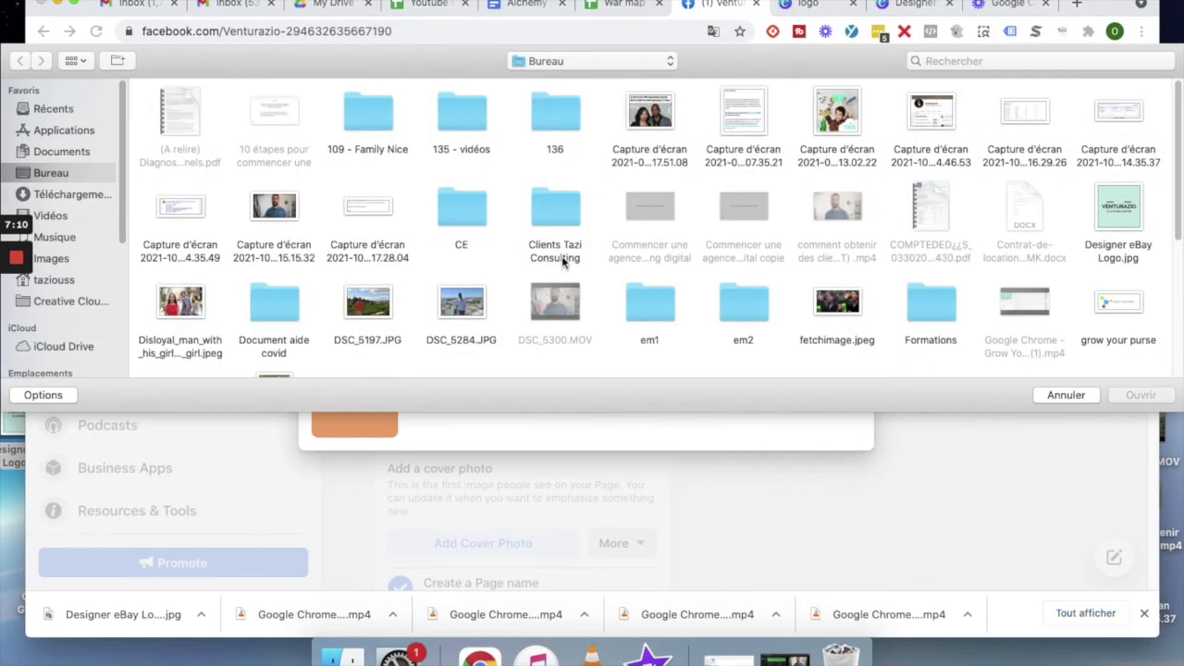
{"action": "double_click", "coordinate": [1109, 211]}
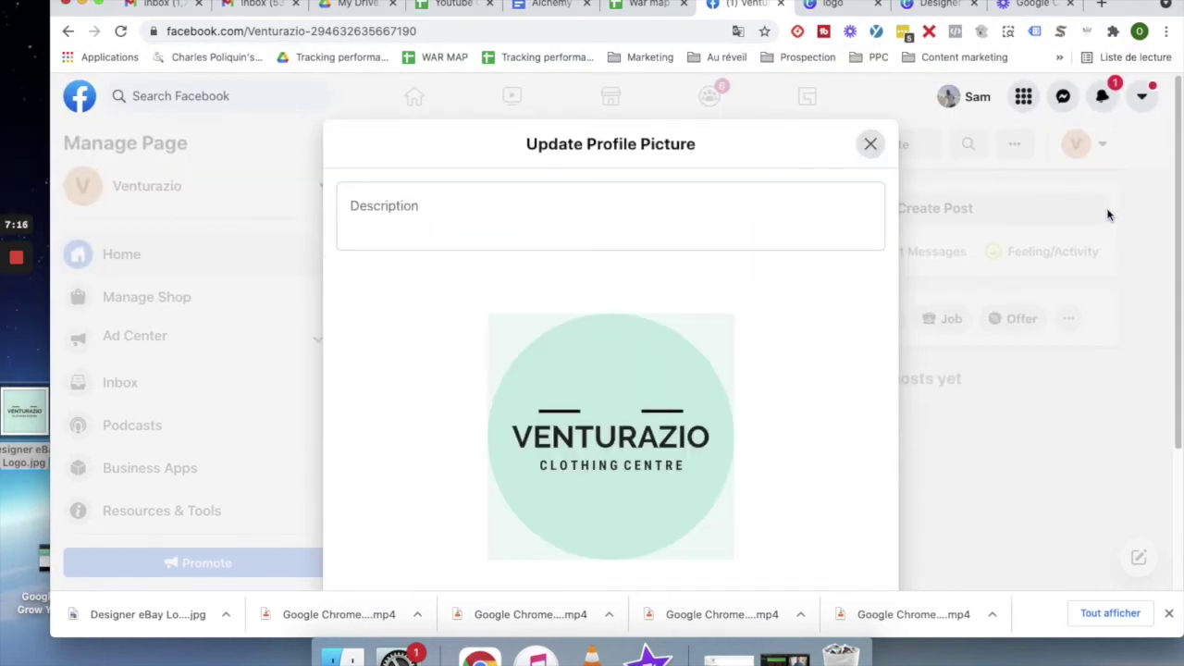
{"action": "left_click_drag", "start_coordinate": [49, 290], "coordinate": [8, 286]}
{"action": "left_click", "coordinate": [428, 219]}
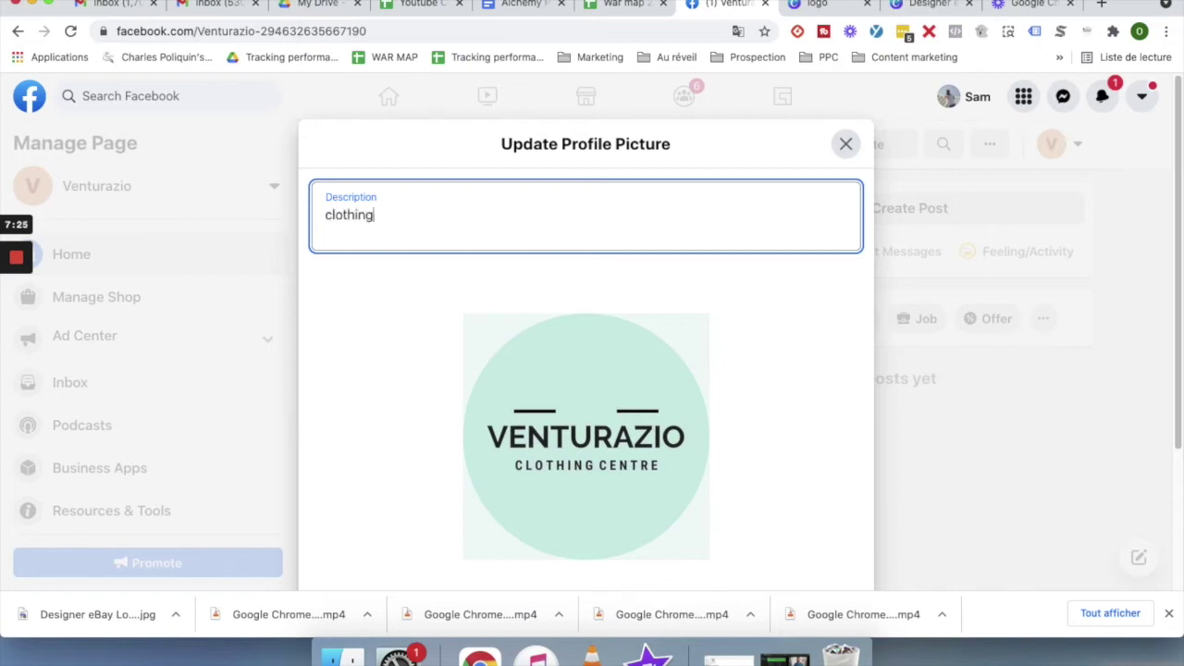
{"action": "type", "text": "clothing brand"}
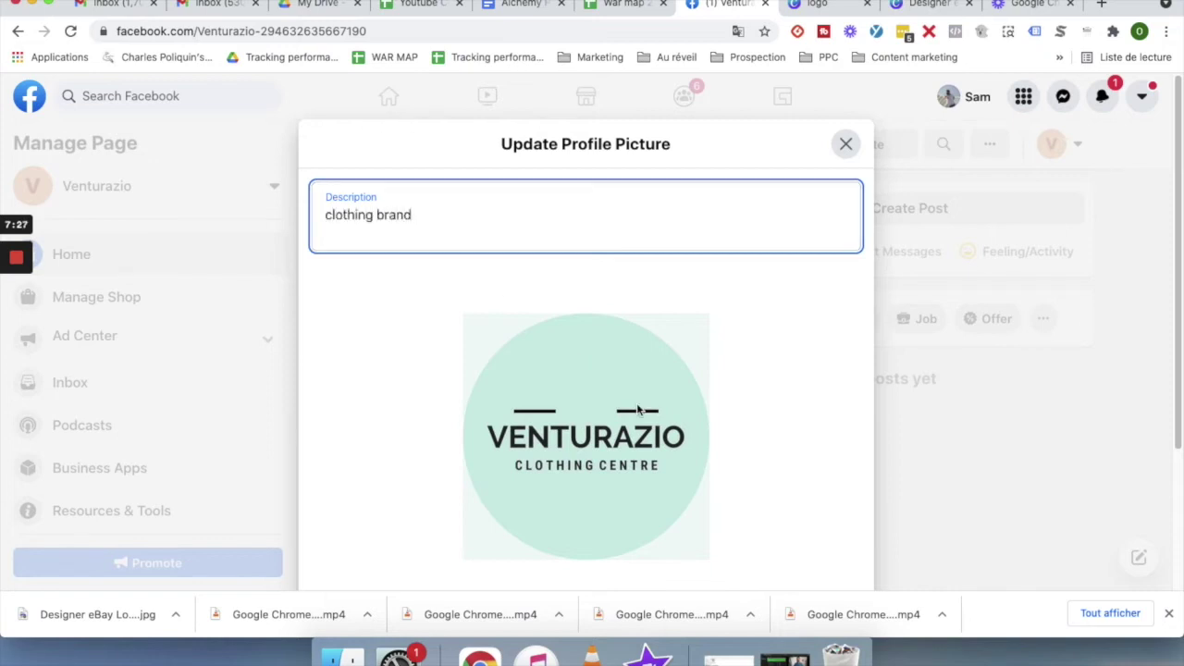
{"action": "scroll", "coordinate": [640, 411], "scroll_direction": "down", "scroll_amount": 3}
{"action": "left_click", "coordinate": [812, 518]}
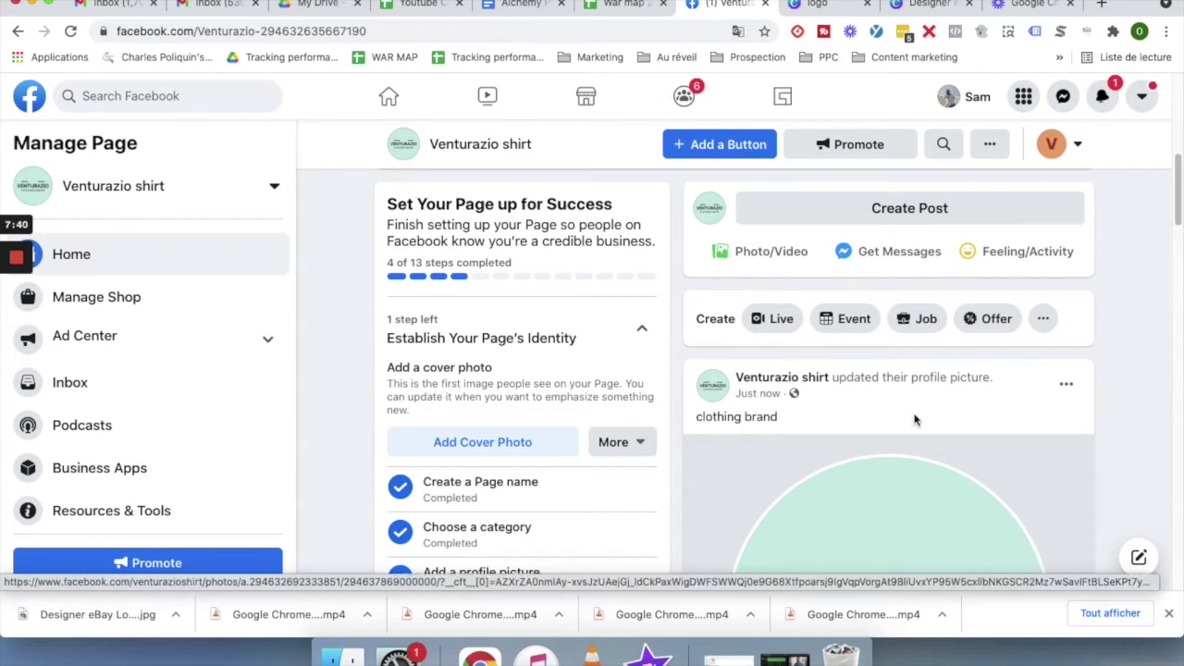
{"action": "left_click_drag", "start_coordinate": [1177, 185], "coordinate": [1173, 91]}
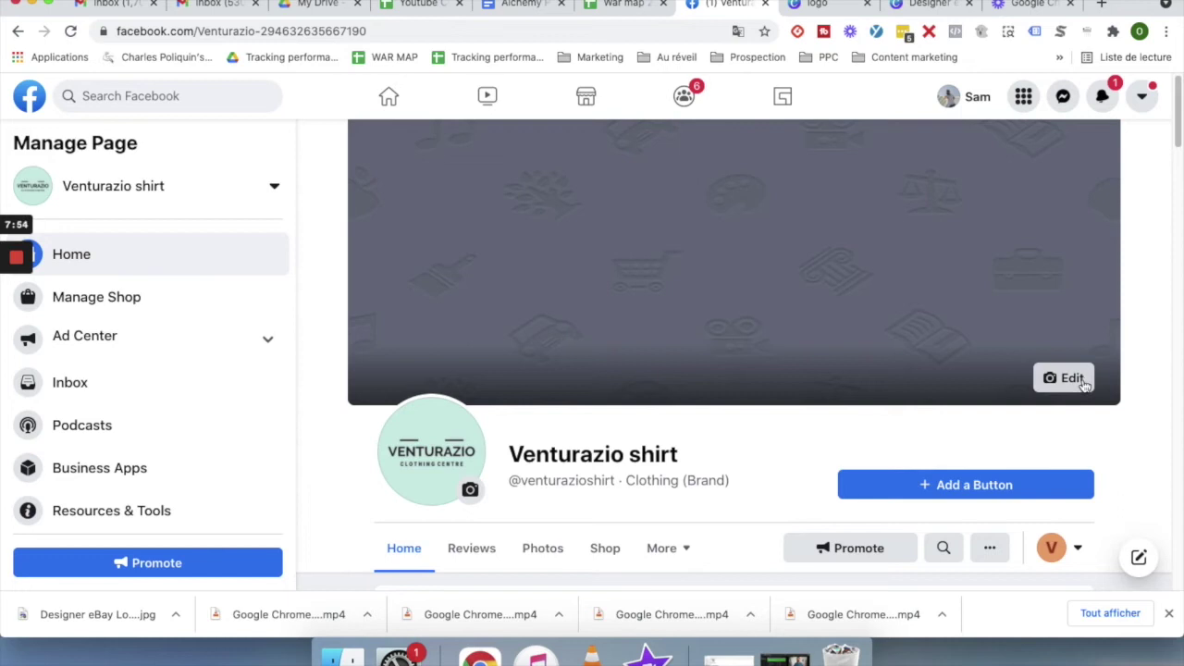
{"action": "left_click_drag", "start_coordinate": [1173, 153], "coordinate": [1171, 193]}
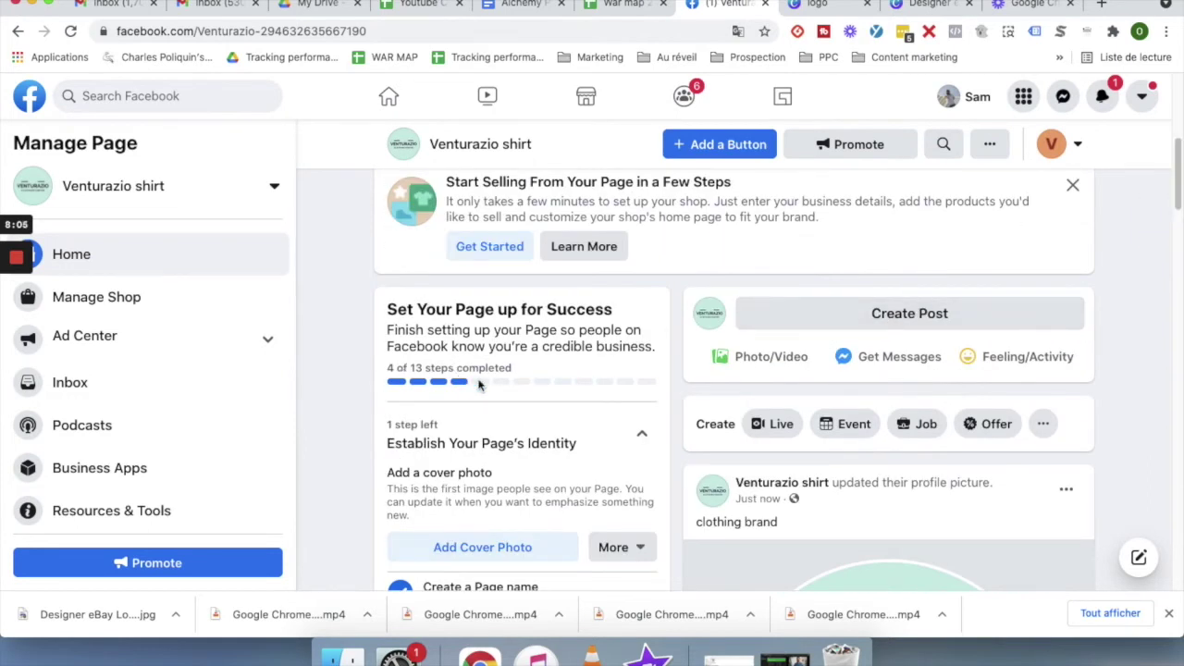
Try to set the Venturazio logo from the Page's existing photos as its cover photo through the setup checklist, repositioning it before saving.
{"action": "left_click_drag", "start_coordinate": [1173, 206], "coordinate": [1176, 227]}
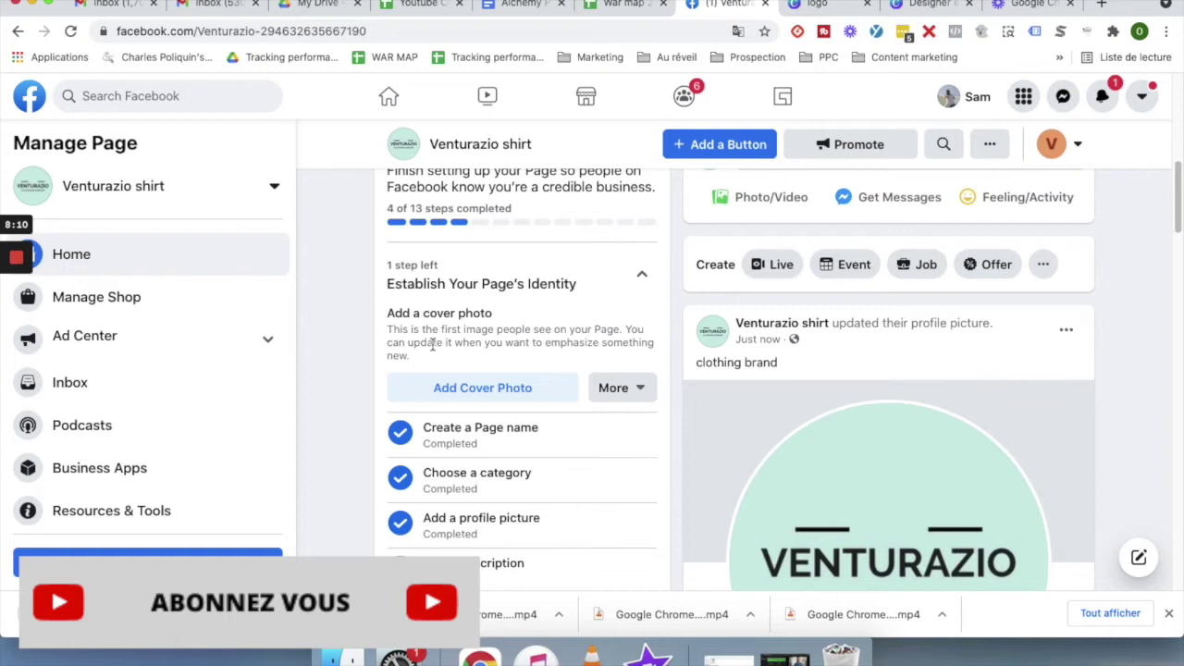
{"action": "left_click", "coordinate": [465, 393]}
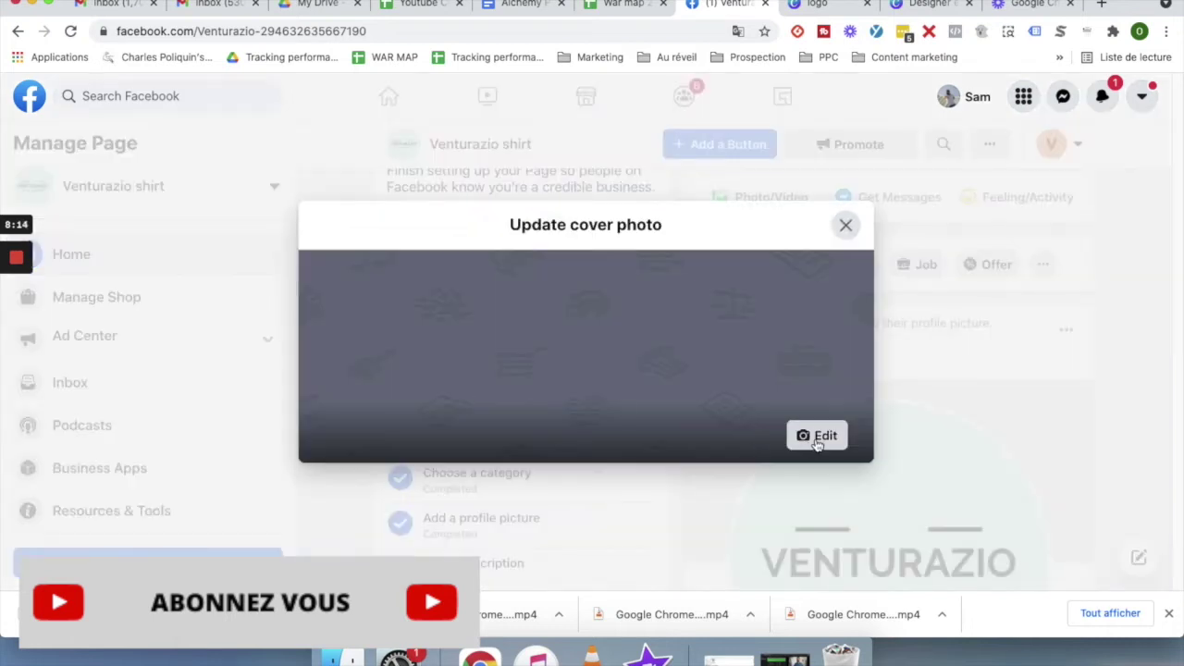
{"action": "left_click", "coordinate": [815, 437]}
{"action": "left_click", "coordinate": [755, 474]}
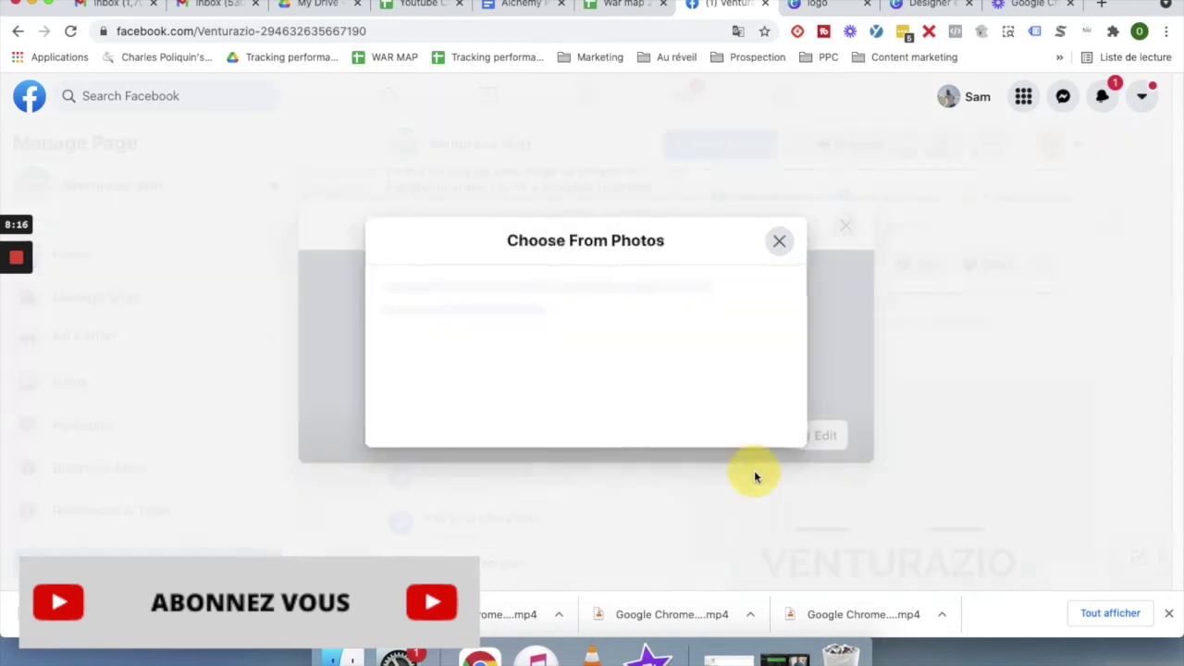
{"action": "left_click", "coordinate": [460, 267]}
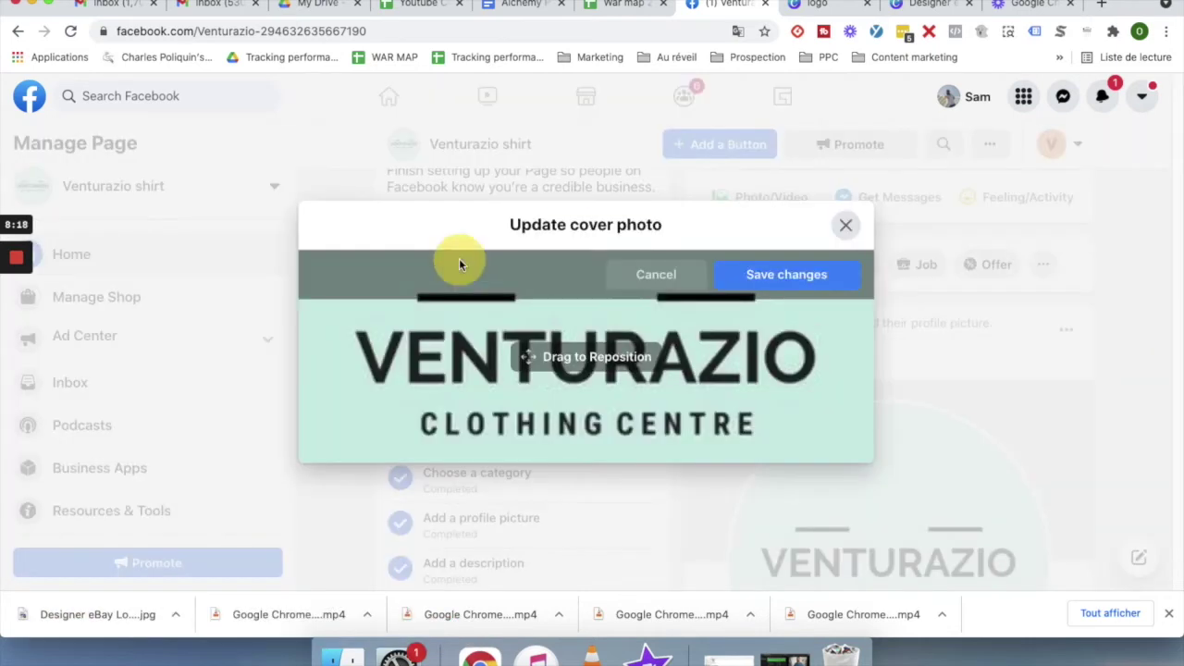
{"action": "left_click_drag", "start_coordinate": [764, 373], "coordinate": [656, 372]}
{"action": "left_click", "coordinate": [767, 277]}
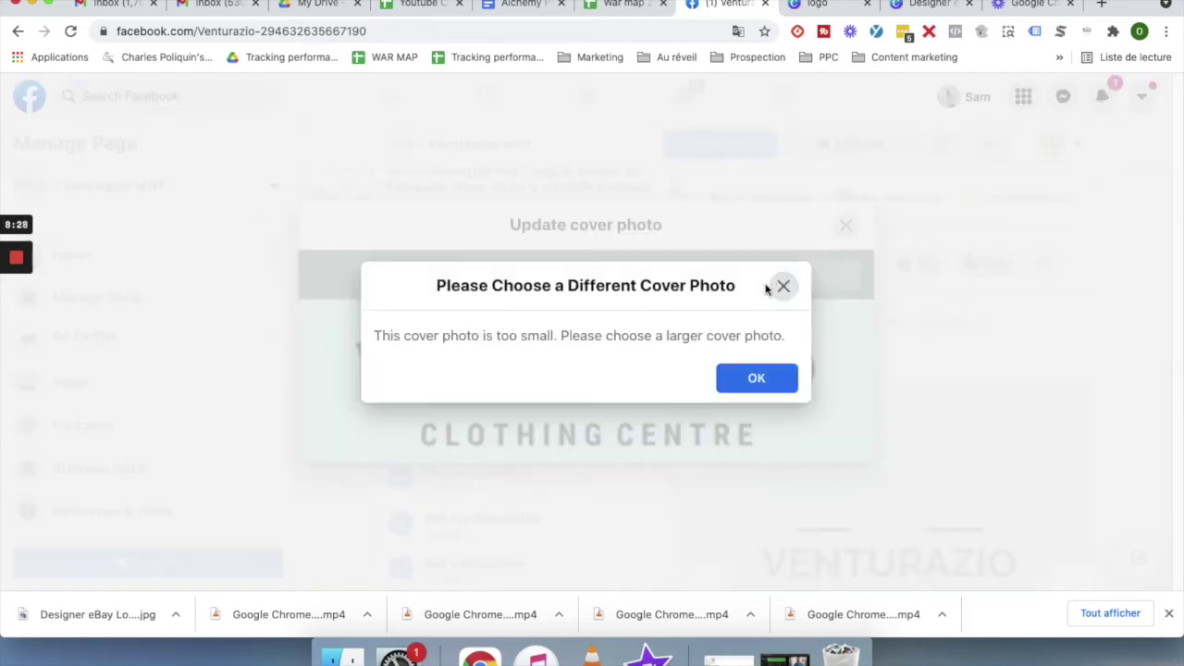
{"action": "left_click", "coordinate": [759, 378]}
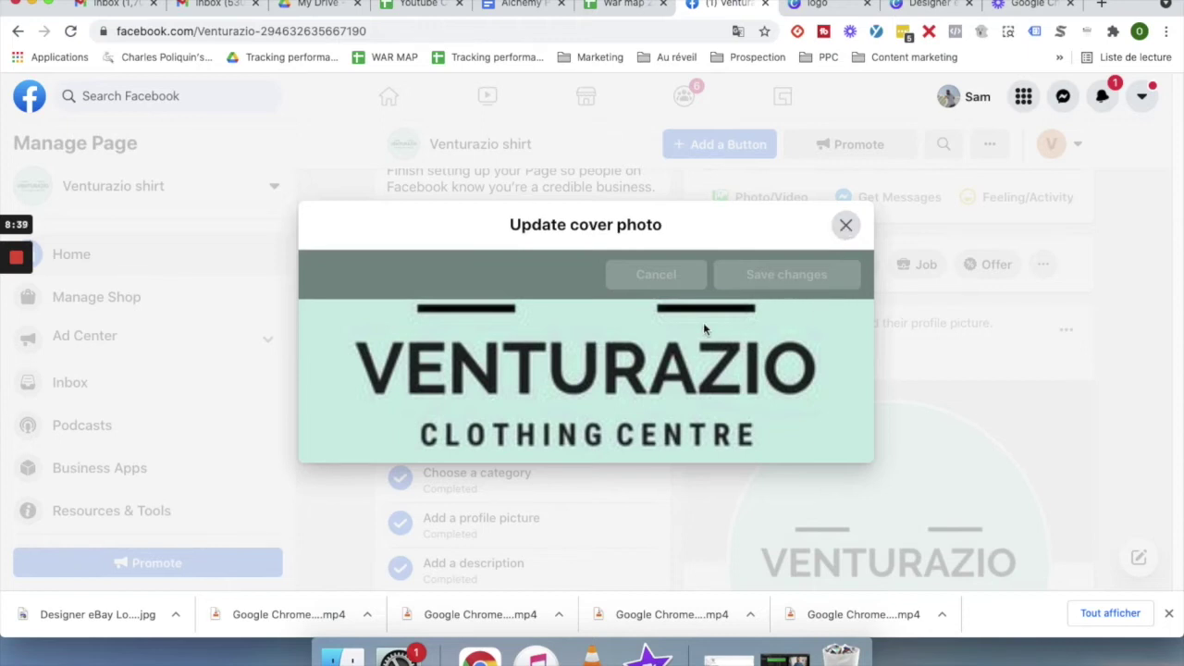
{"action": "left_click", "coordinate": [845, 225]}
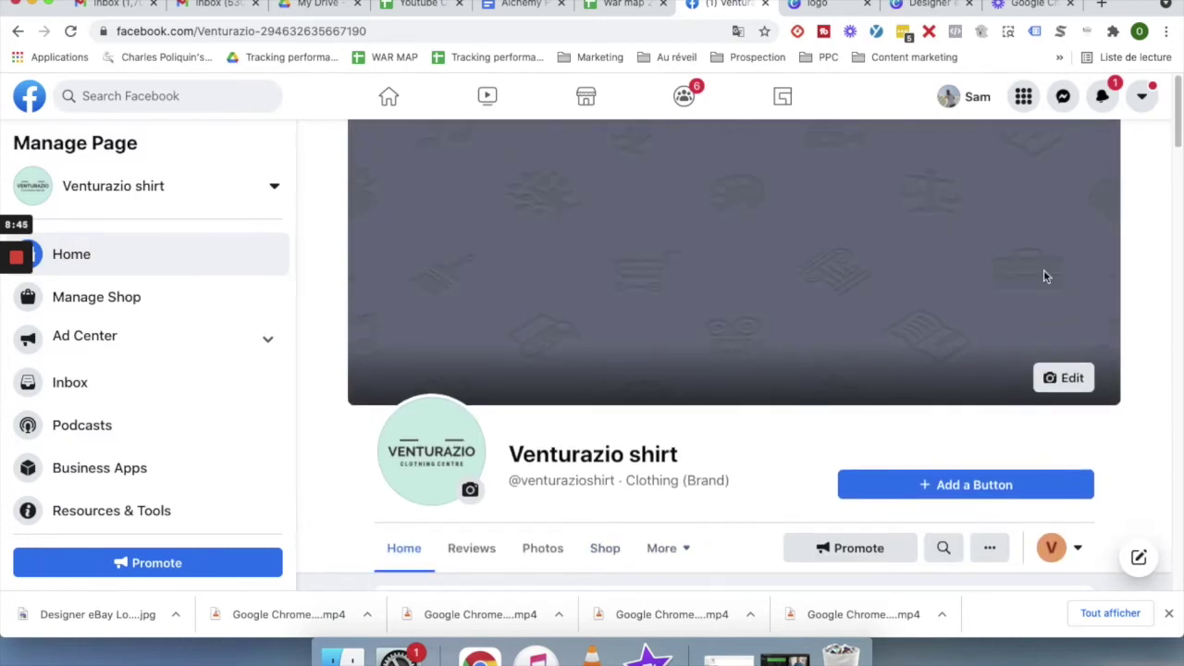
Retry applying the Venturazio logo from the Page's recent photos directly in the cover area, including once with the image repositioned.
{"action": "left_click", "coordinate": [1066, 378]}
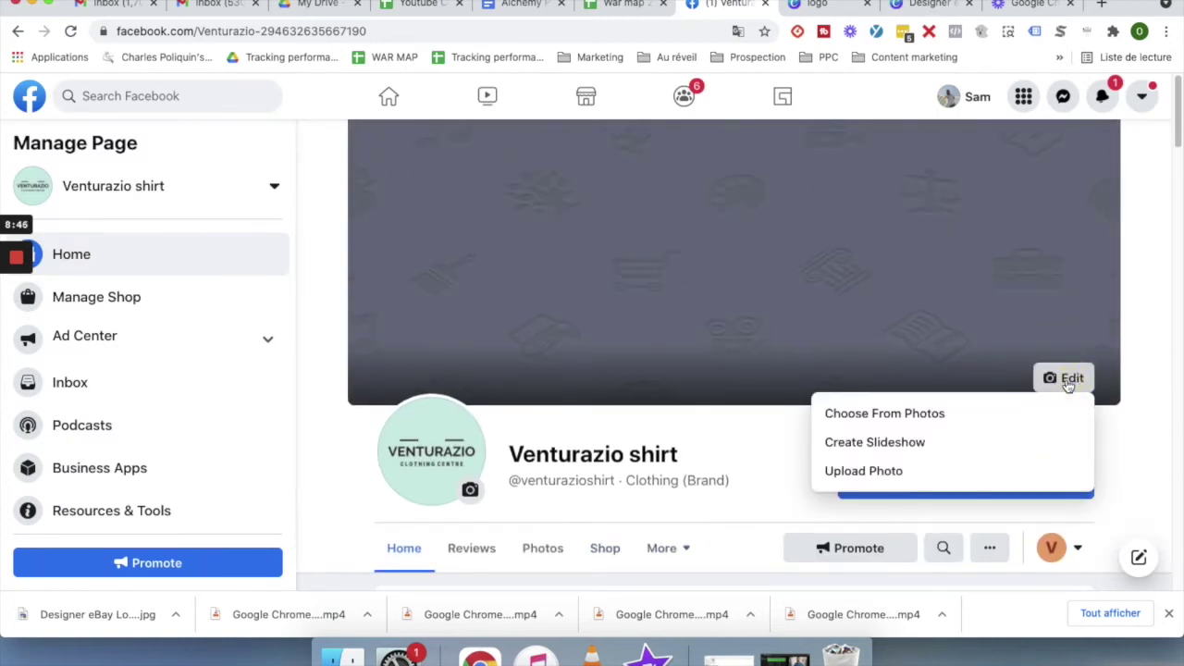
{"action": "left_click", "coordinate": [999, 426]}
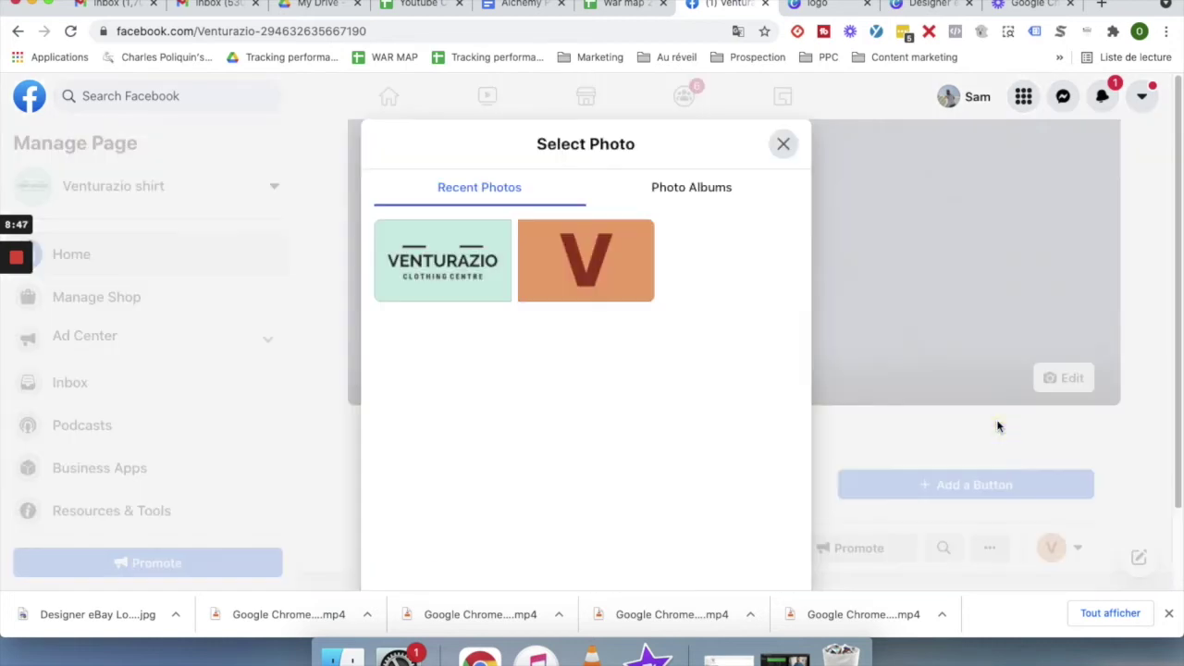
{"action": "left_click", "coordinate": [431, 266]}
{"action": "left_click", "coordinate": [1050, 148]}
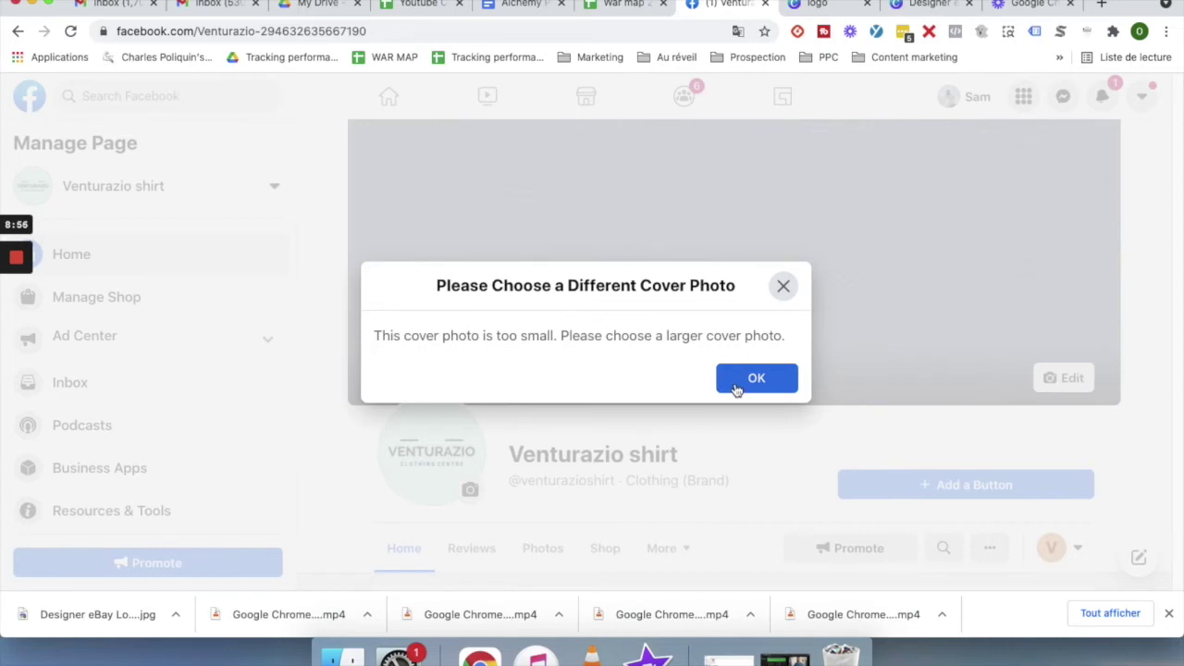
{"action": "left_click", "coordinate": [736, 389]}
{"action": "left_click", "coordinate": [1059, 377]}
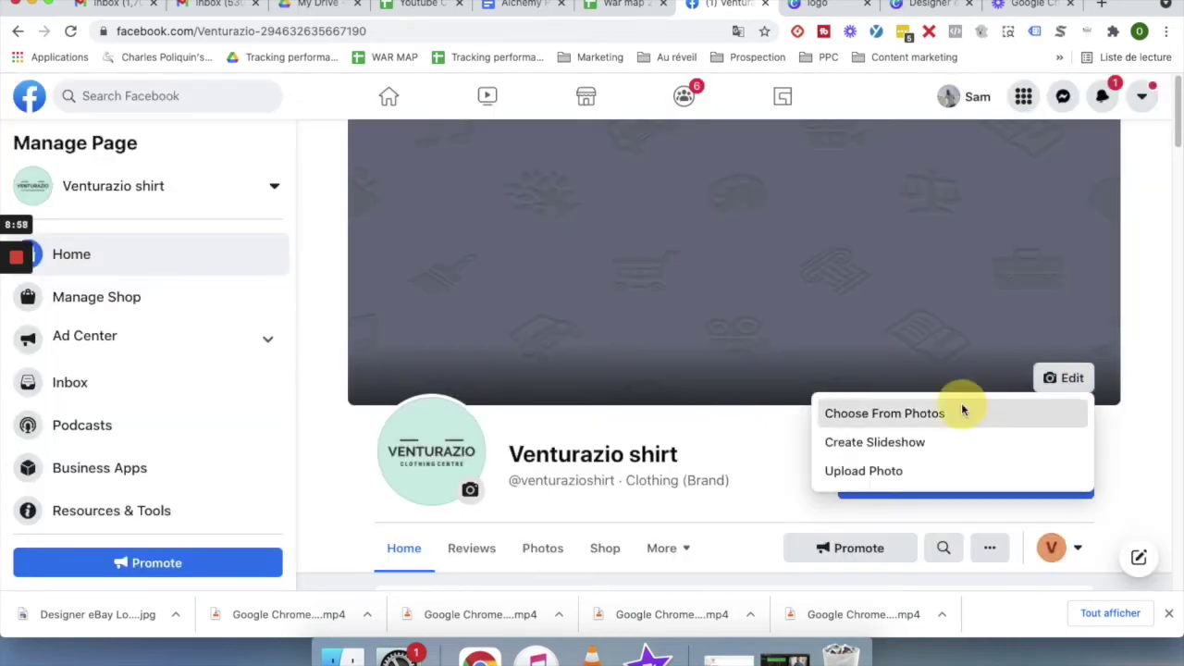
{"action": "left_click", "coordinate": [962, 412]}
{"action": "left_click", "coordinate": [453, 260]}
{"action": "left_click_drag", "start_coordinate": [735, 329], "coordinate": [753, 351]}
{"action": "left_click", "coordinate": [1083, 144]}
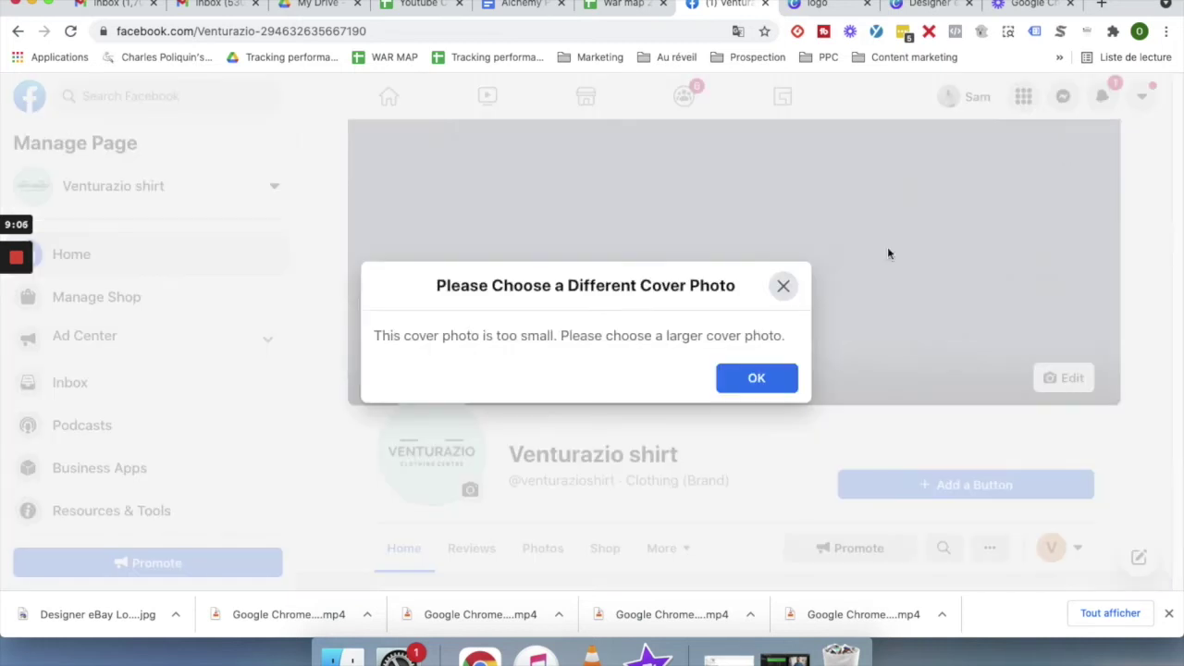
{"action": "left_click", "coordinate": [757, 378]}
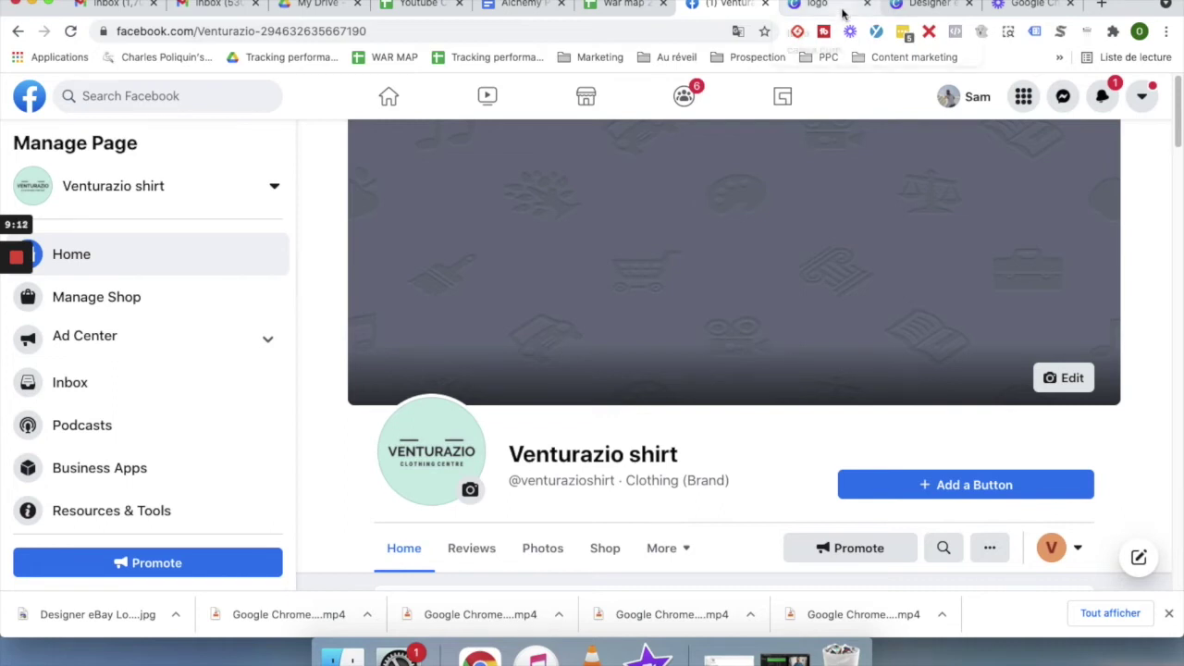
Switch to the Canva template search and look up Facebook cover templates instead of logos.
{"action": "left_click", "coordinate": [842, 12]}
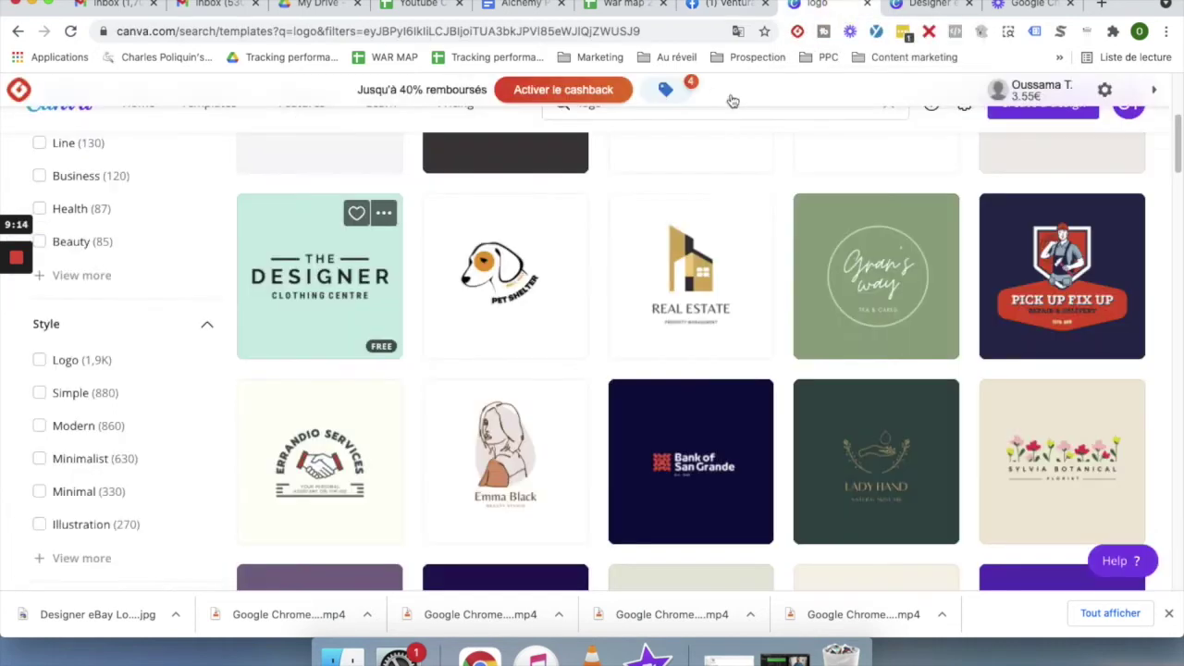
{"action": "scroll", "coordinate": [661, 319], "scroll_direction": "up", "scroll_amount": 5}
{"action": "left_click", "coordinate": [647, 143]}
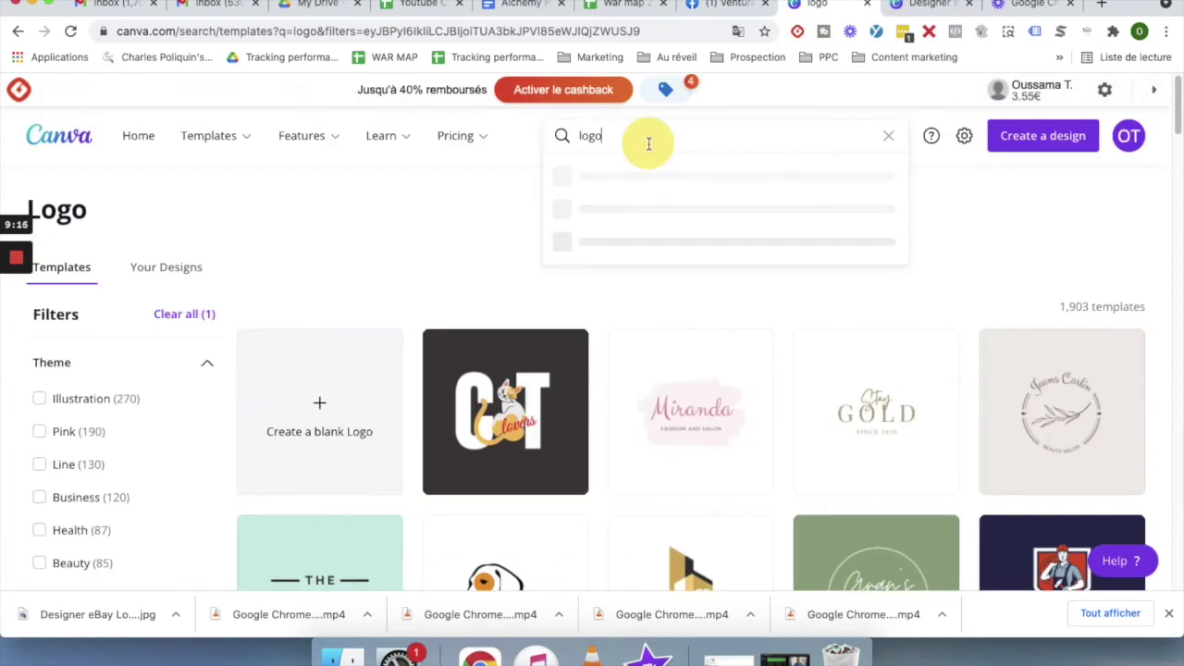
{"action": "type", "text": "facebook co"}
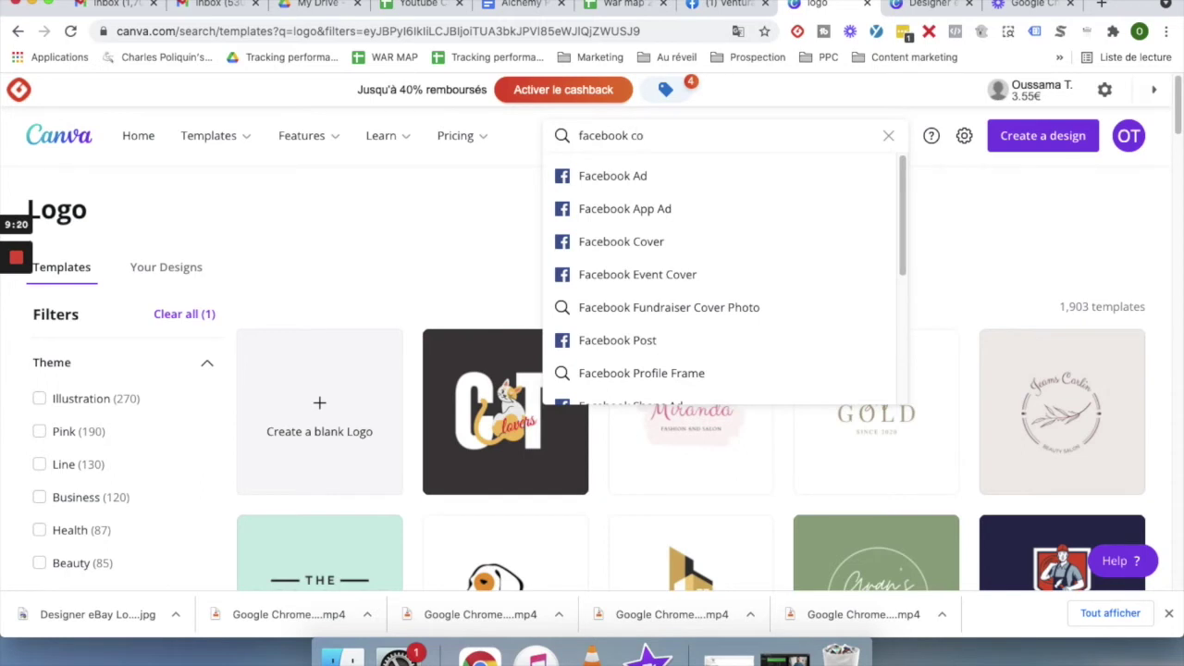
{"action": "left_click", "coordinate": [647, 175]}
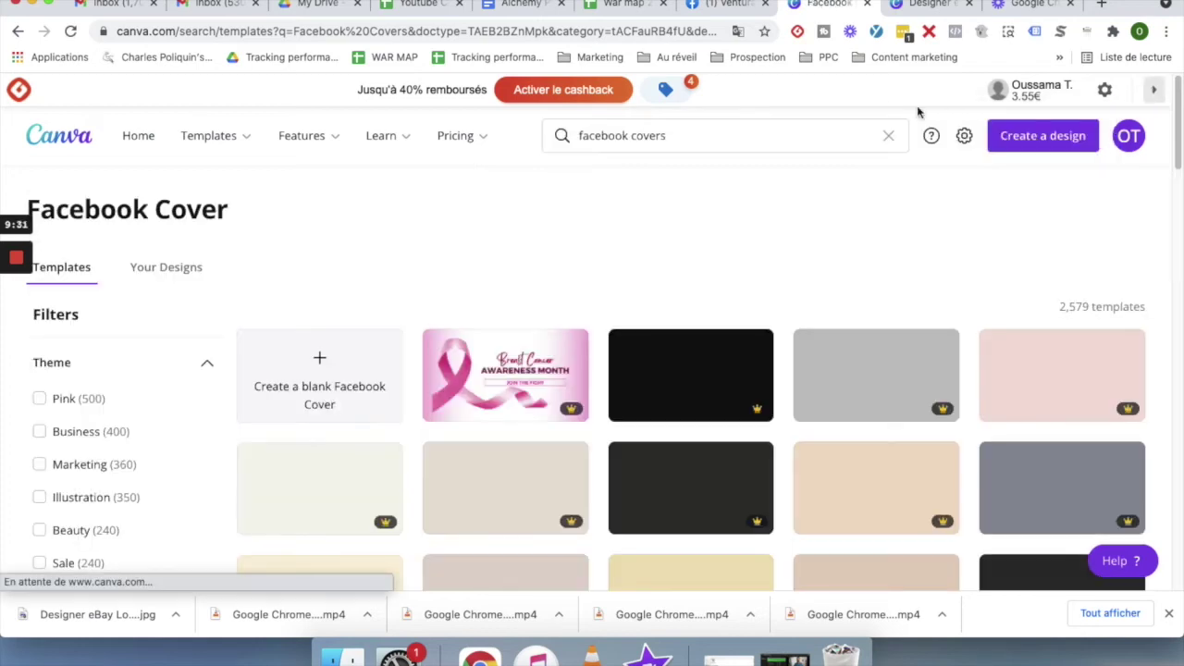
Browse the Facebook cover templates and filter them to free ones only.
{"action": "scroll", "coordinate": [785, 357], "scroll_direction": "down", "scroll_amount": 2}
{"action": "scroll", "coordinate": [787, 362], "scroll_direction": "down", "scroll_amount": 2}
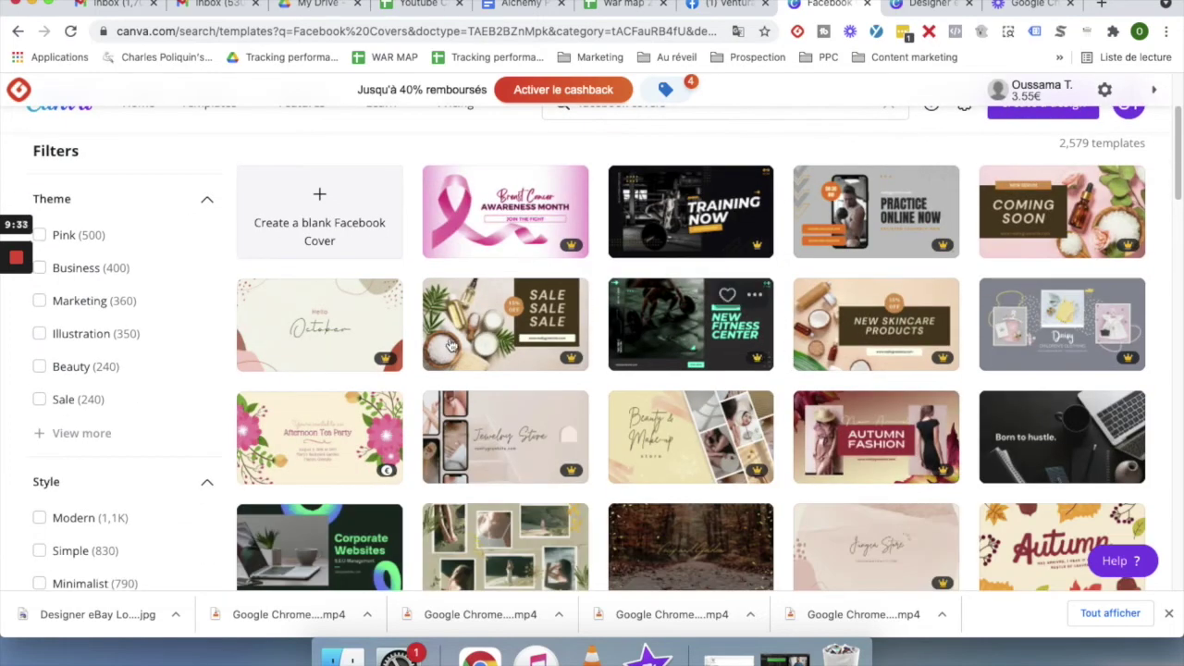
{"action": "scroll", "coordinate": [190, 375], "scroll_direction": "down", "scroll_amount": 15}
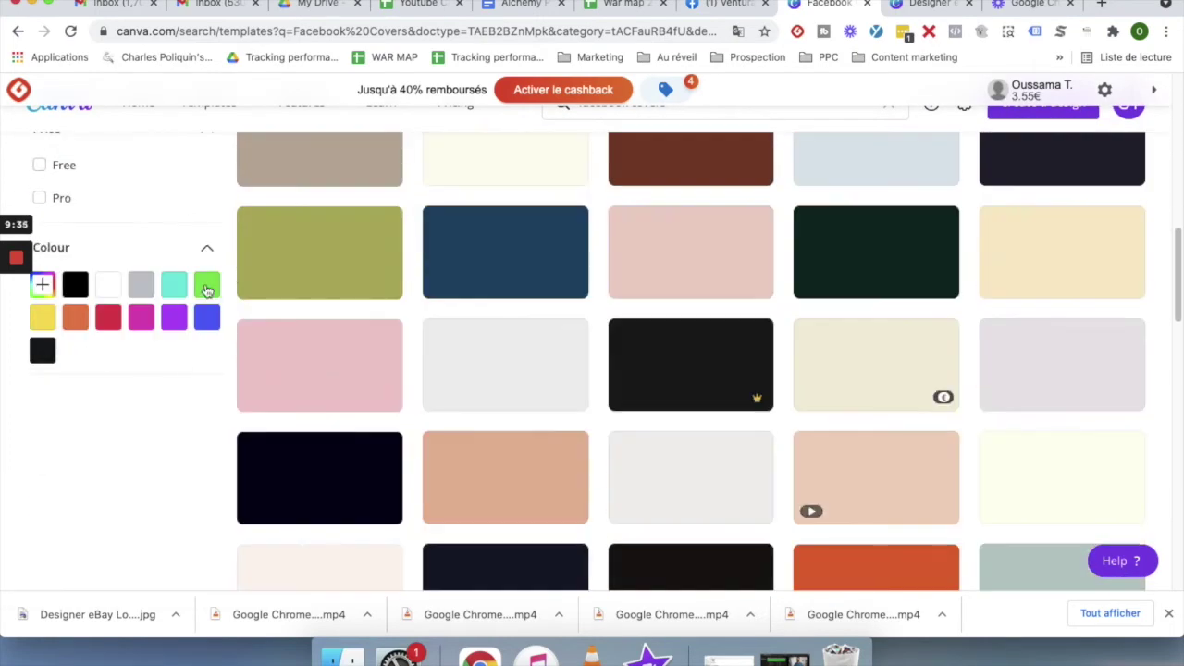
{"action": "scroll", "coordinate": [209, 292], "scroll_direction": "up", "scroll_amount": 6}
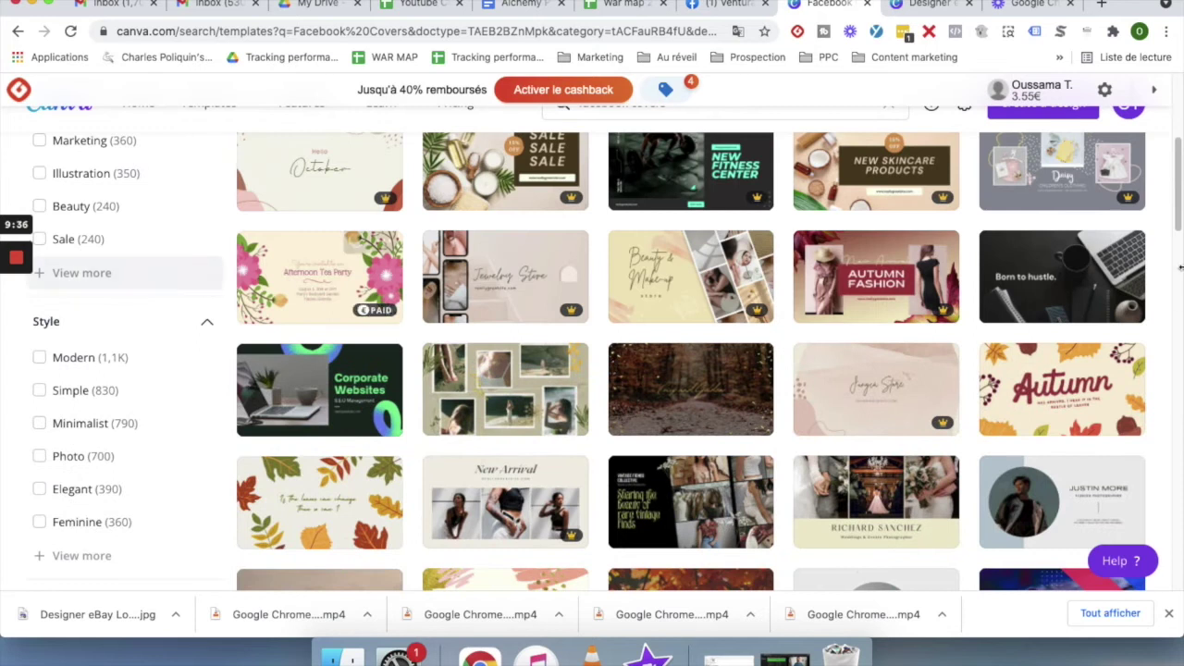
{"action": "scroll", "coordinate": [1175, 288], "scroll_direction": "down", "scroll_amount": 3}
{"action": "scroll", "coordinate": [1173, 269], "scroll_direction": "down", "scroll_amount": 3}
{"action": "scroll", "coordinate": [1169, 264], "scroll_direction": "up", "scroll_amount": 5}
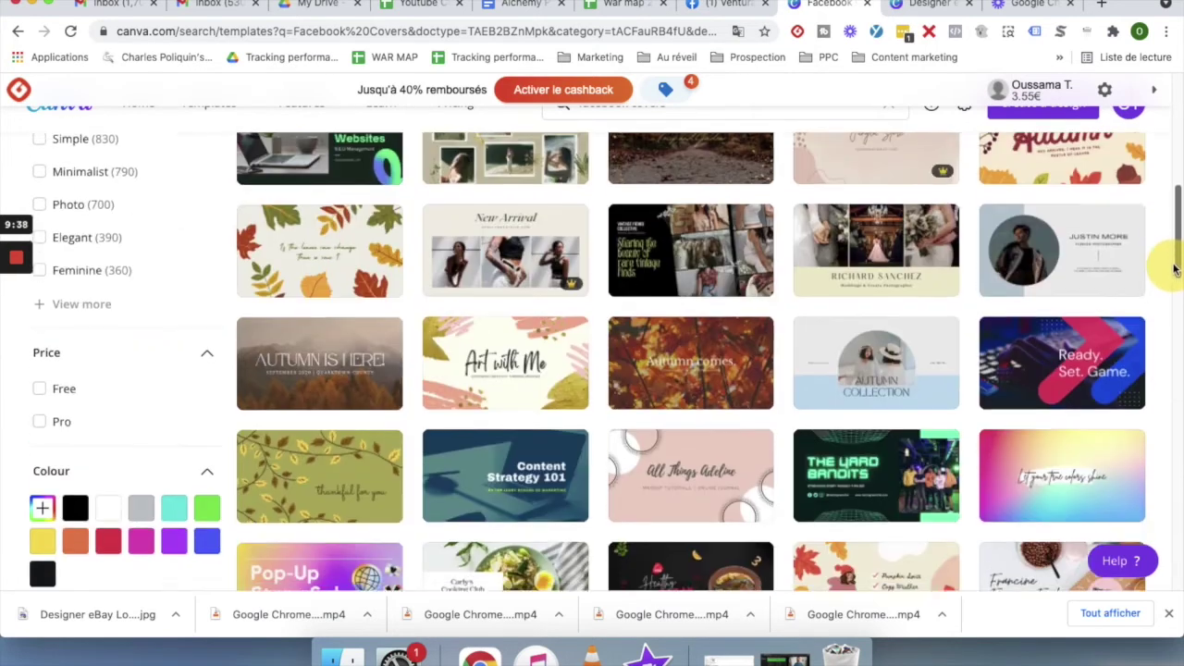
{"action": "left_click", "coordinate": [41, 431]}
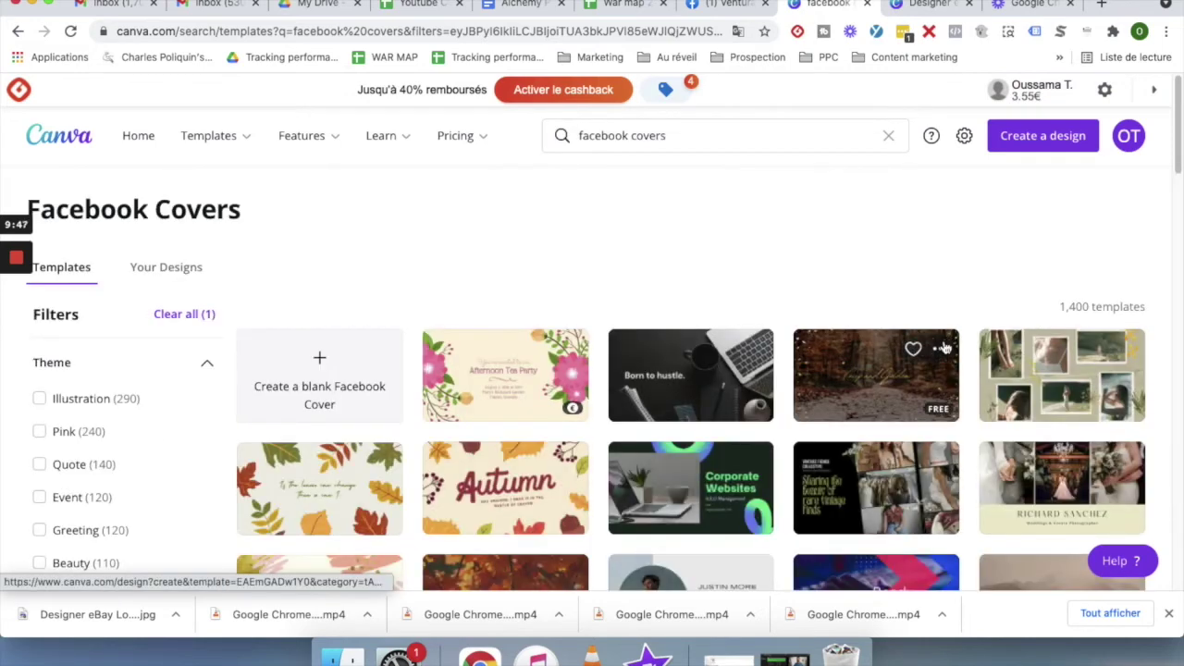
Open the free rainbow gradient "Let your true colors shine" cover template for editing and collapse the cashback banner.
{"action": "left_click_drag", "start_coordinate": [1179, 164], "coordinate": [1173, 231]}
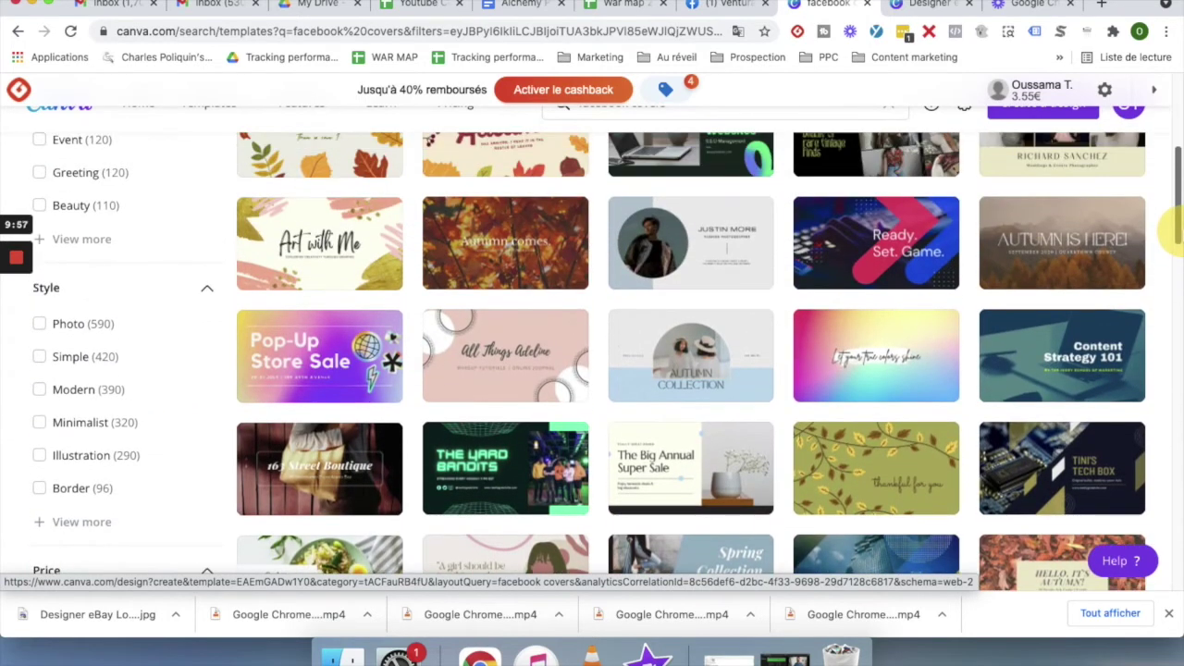
{"action": "mouse_move", "coordinate": [888, 375]}
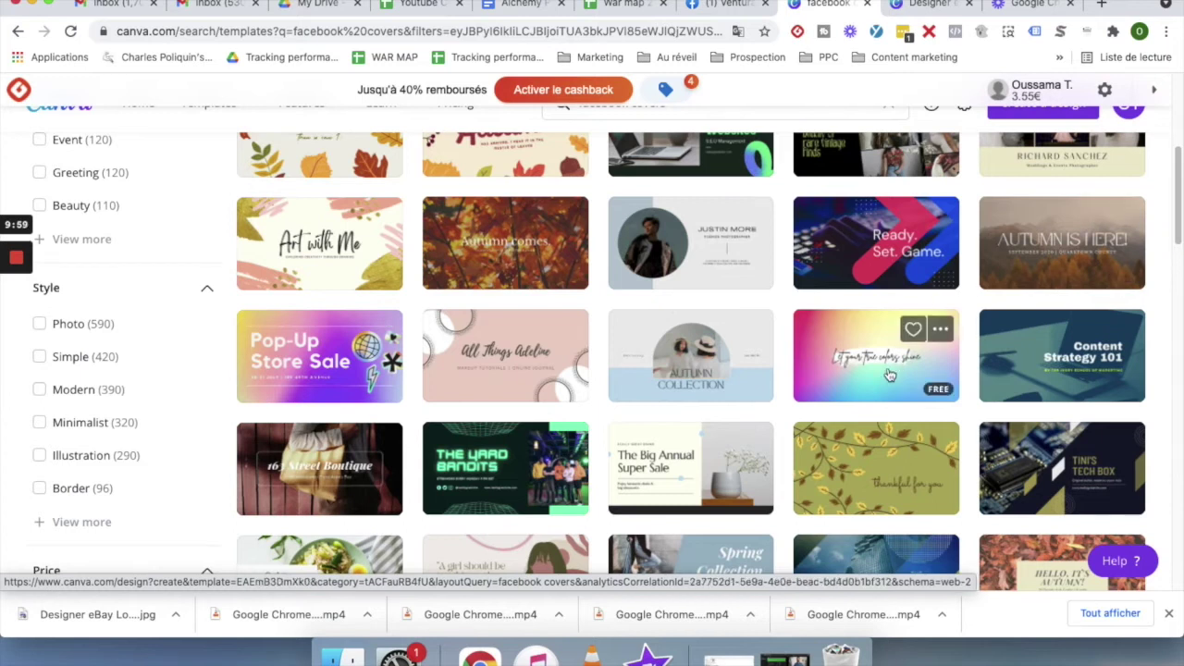
{"action": "left_click", "coordinate": [888, 375]}
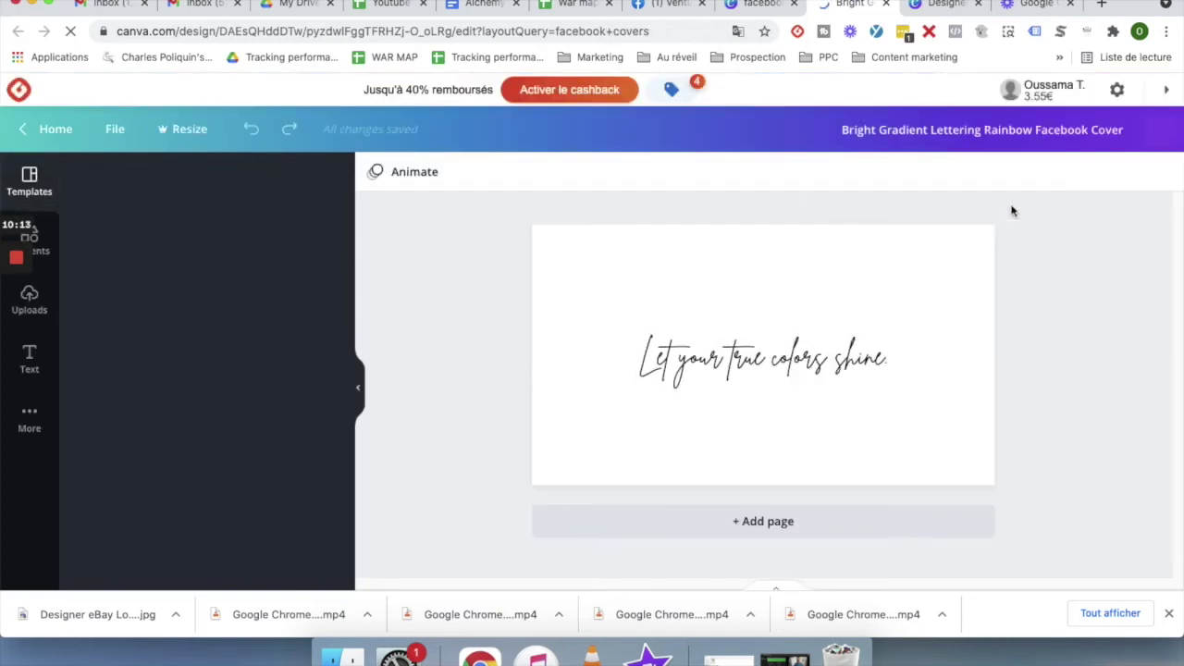
{"action": "left_click", "coordinate": [1166, 90]}
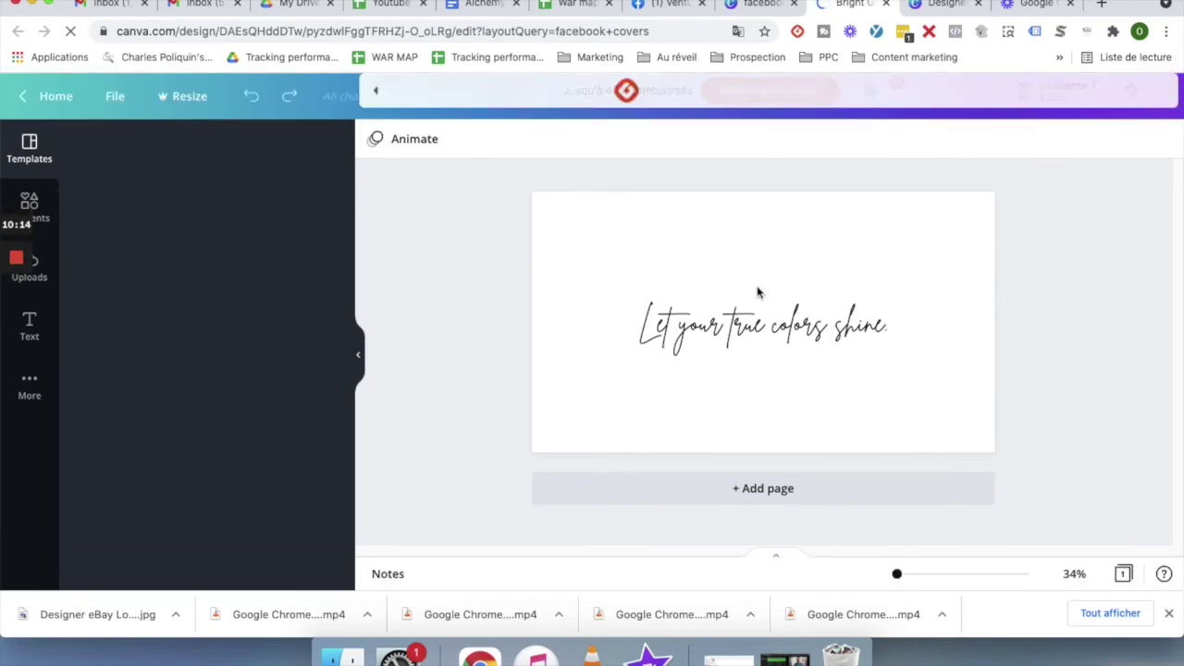
Replace the cover's "Let your true colors shine." text with VENTURAZIO and deselect the text box.
{"action": "double_click", "coordinate": [759, 323]}
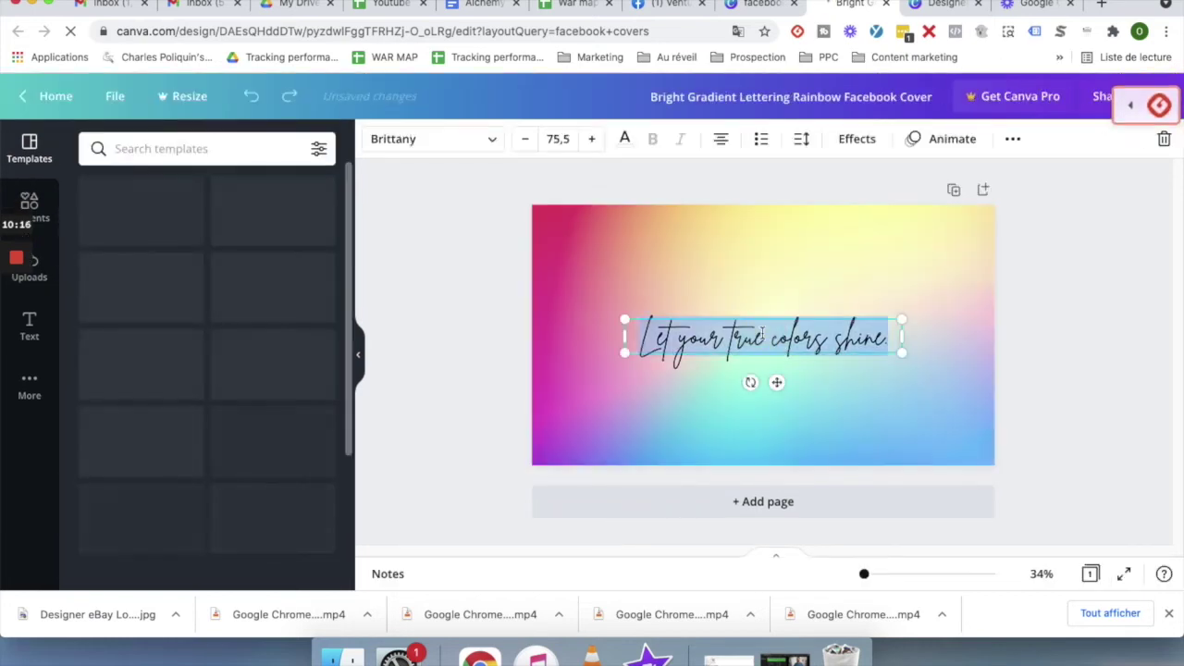
{"action": "type", "text": "VEN"}
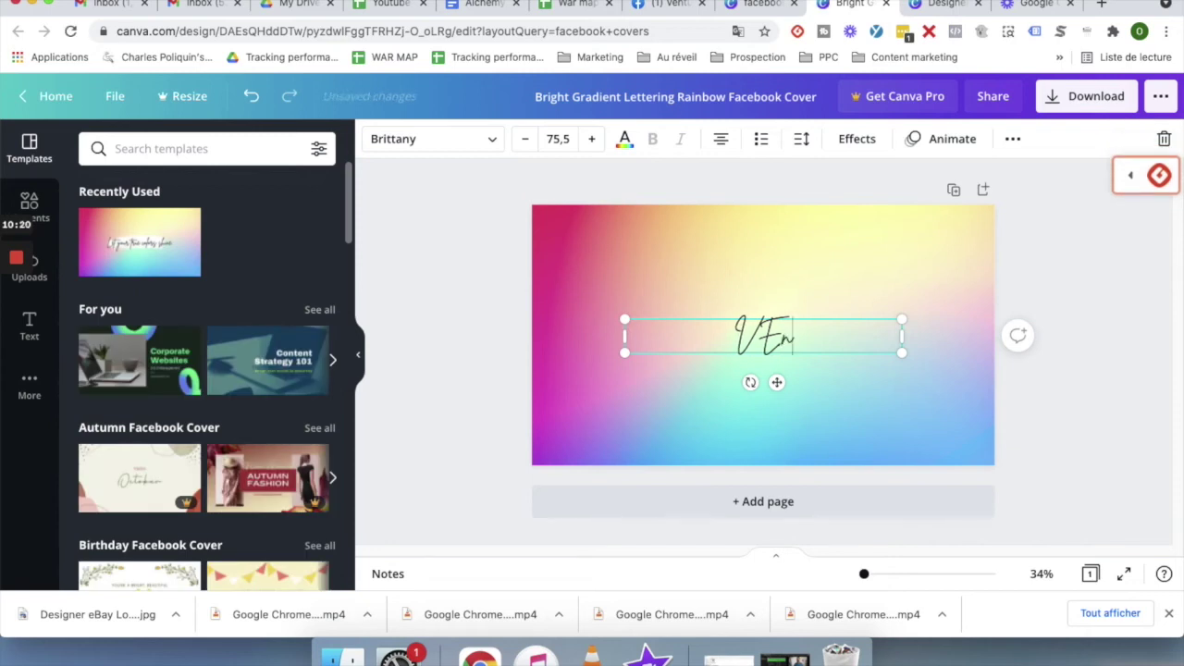
{"action": "type", "text": "TURA390"}
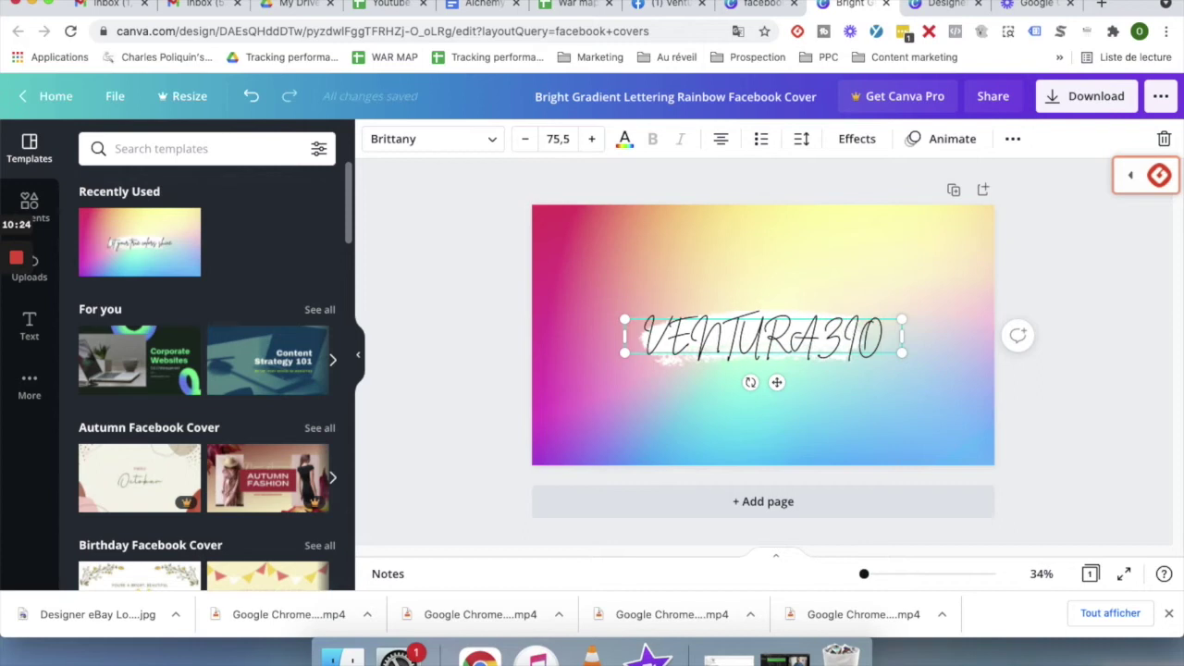
{"action": "left_click", "coordinate": [1049, 367]}
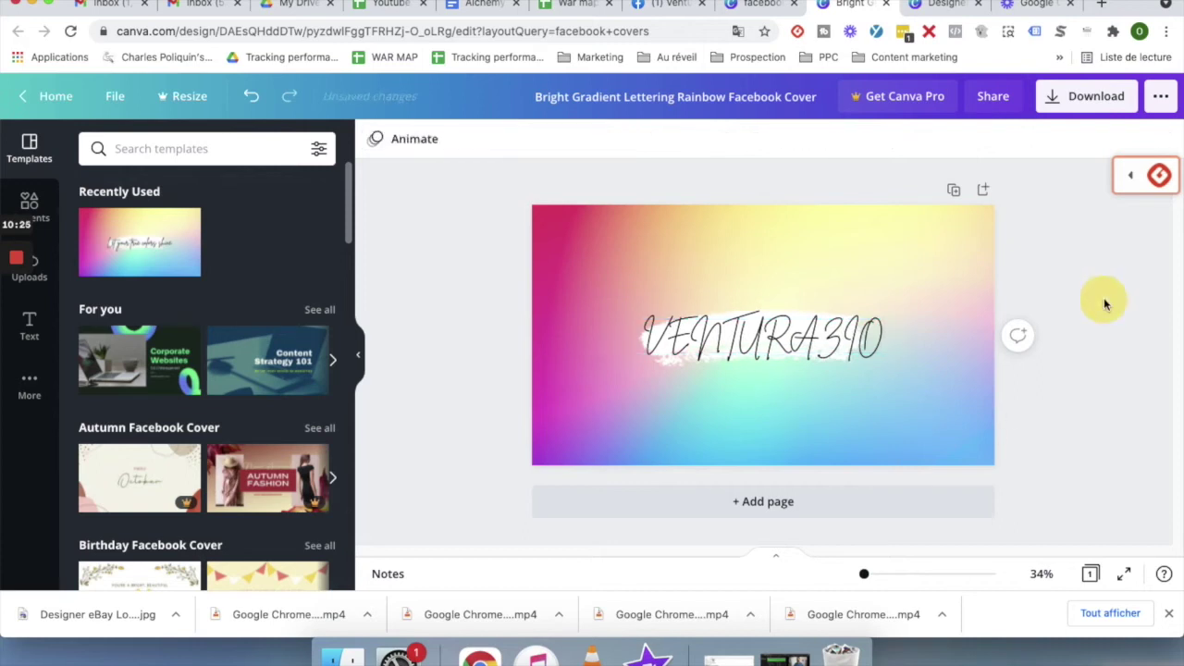
Download the cover design as a JPG file and close the download confirmation.
{"action": "left_click", "coordinate": [1055, 101]}
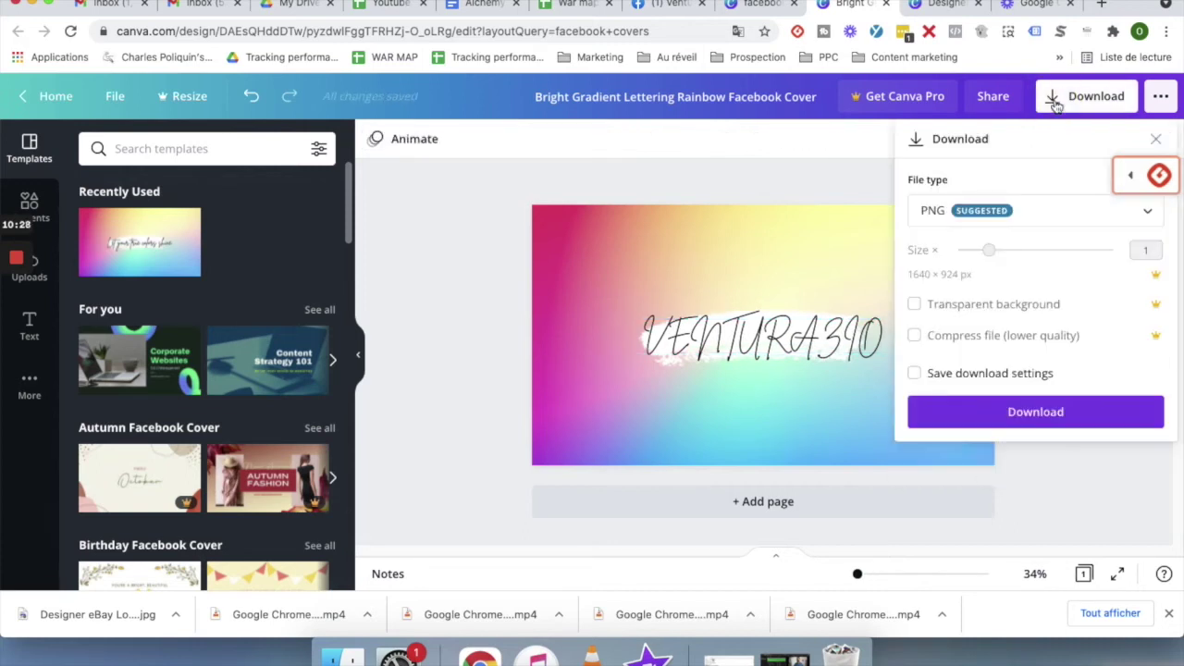
{"action": "left_click", "coordinate": [1064, 211]}
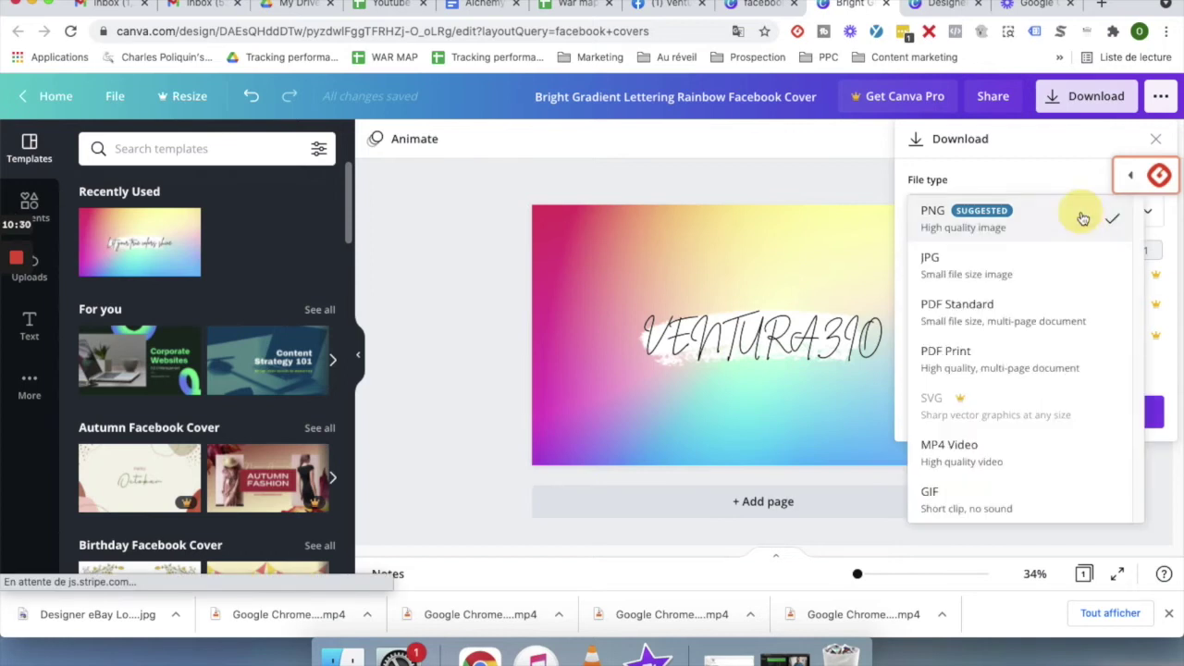
{"action": "left_click", "coordinate": [1032, 279]}
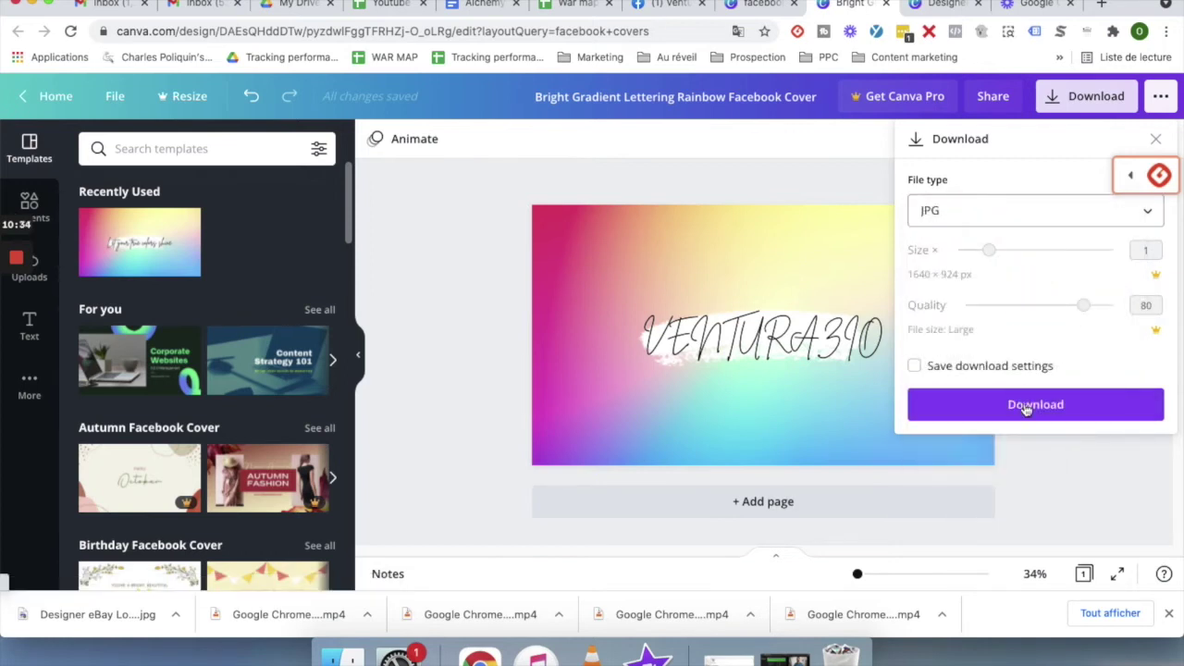
{"action": "left_click", "coordinate": [1026, 407]}
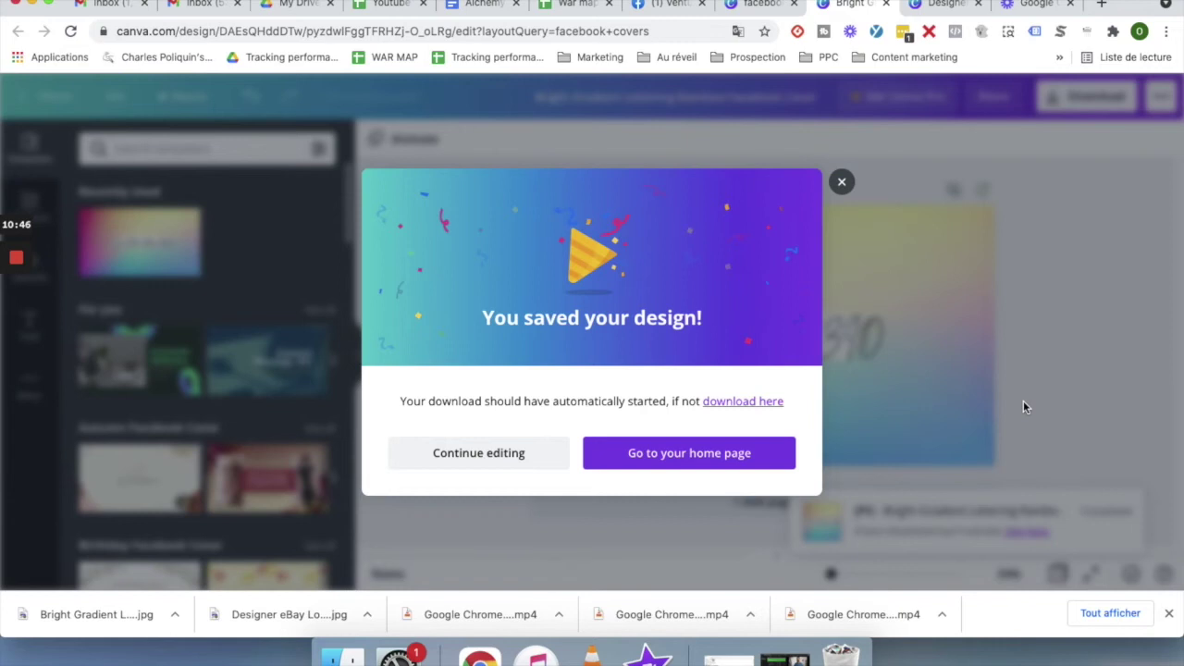
{"action": "left_click", "coordinate": [842, 182]}
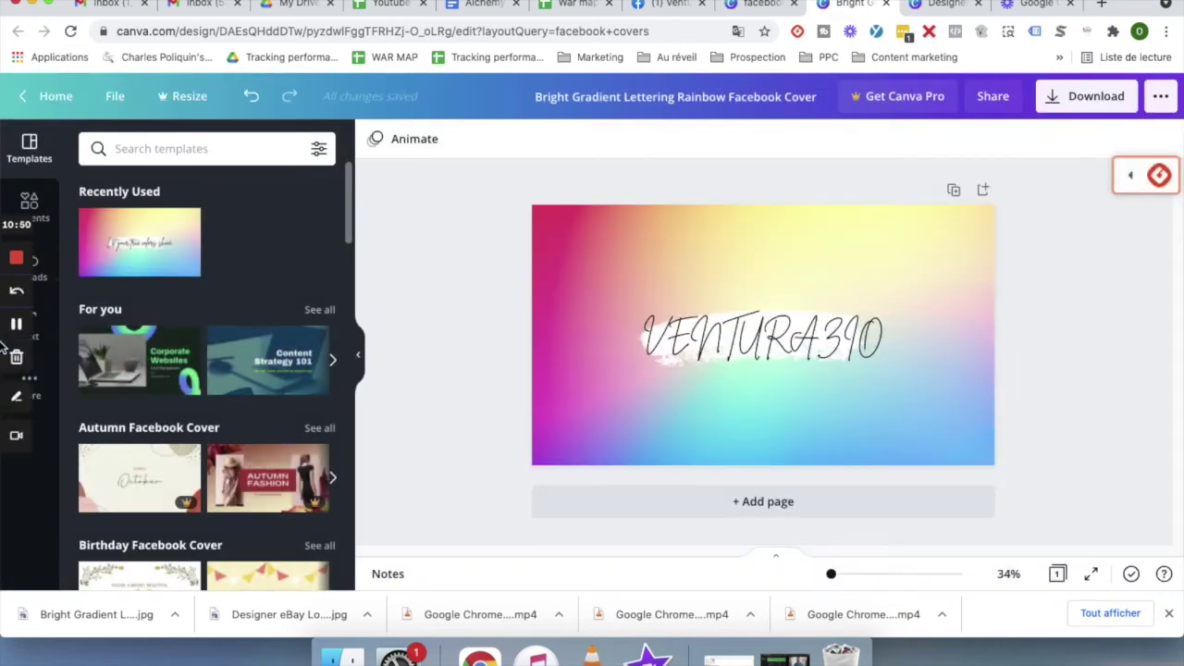
Copy the downloaded Bright Gradient cover JPG onto the desktop, restore the browser window's position and switch to the Facebook Page.
{"action": "left_click_drag", "start_coordinate": [5, 92], "coordinate": [67, 99]}
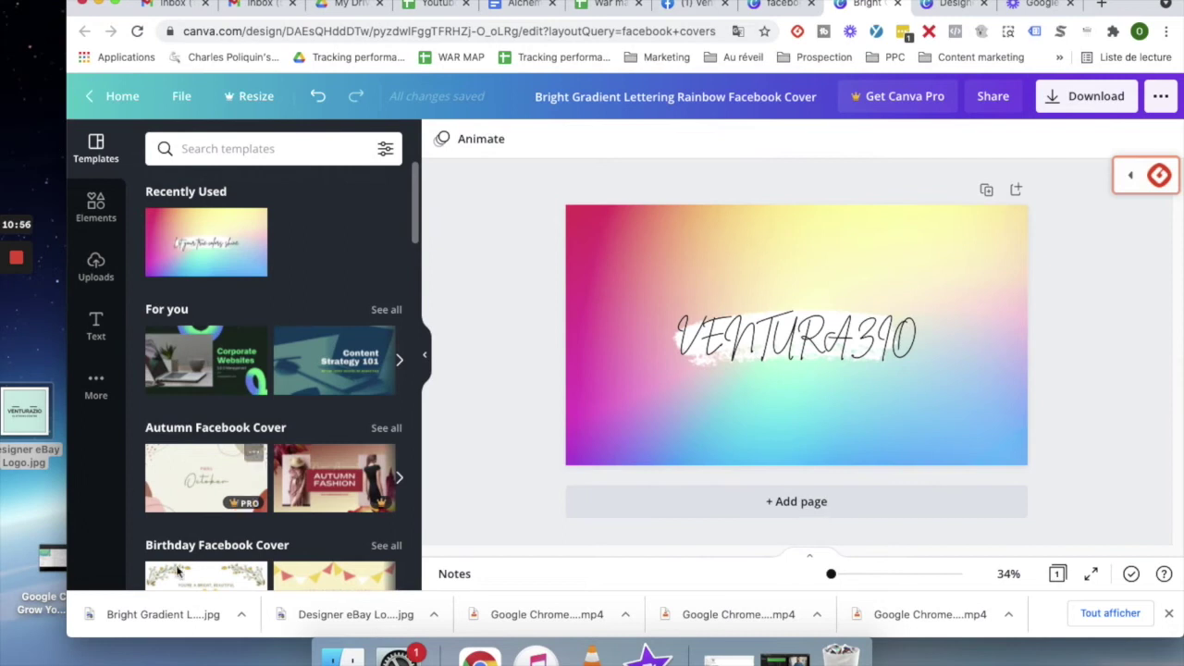
{"action": "left_click_drag", "start_coordinate": [185, 613], "coordinate": [26, 496]}
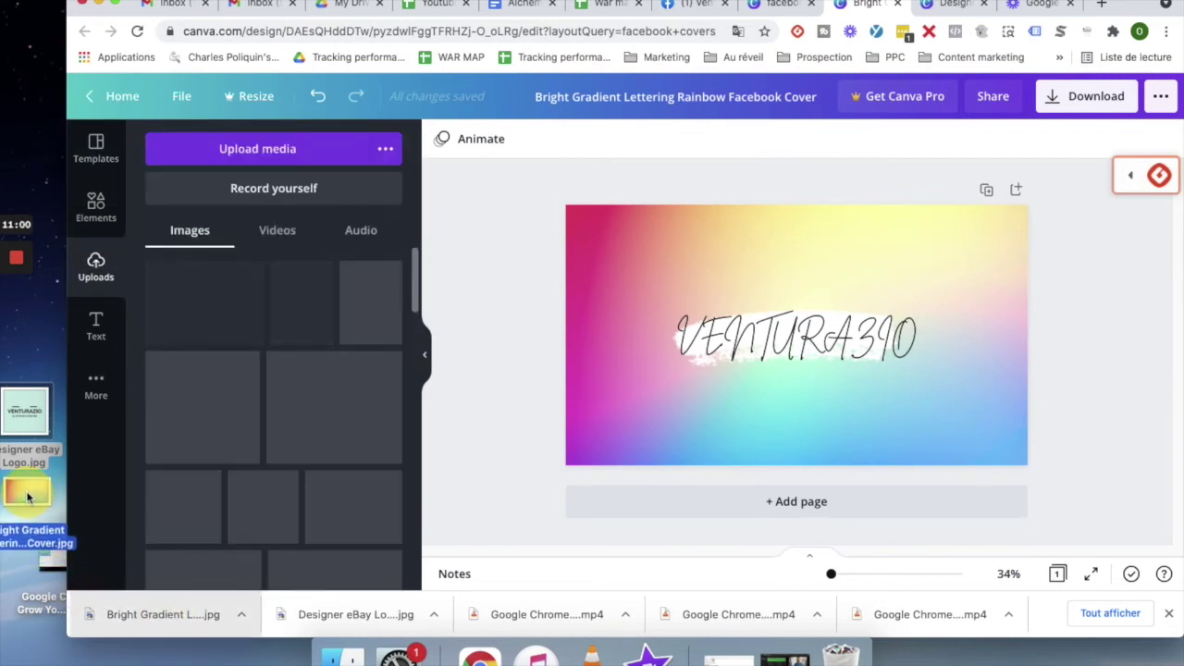
{"action": "mouse_move", "coordinate": [26, 360]}
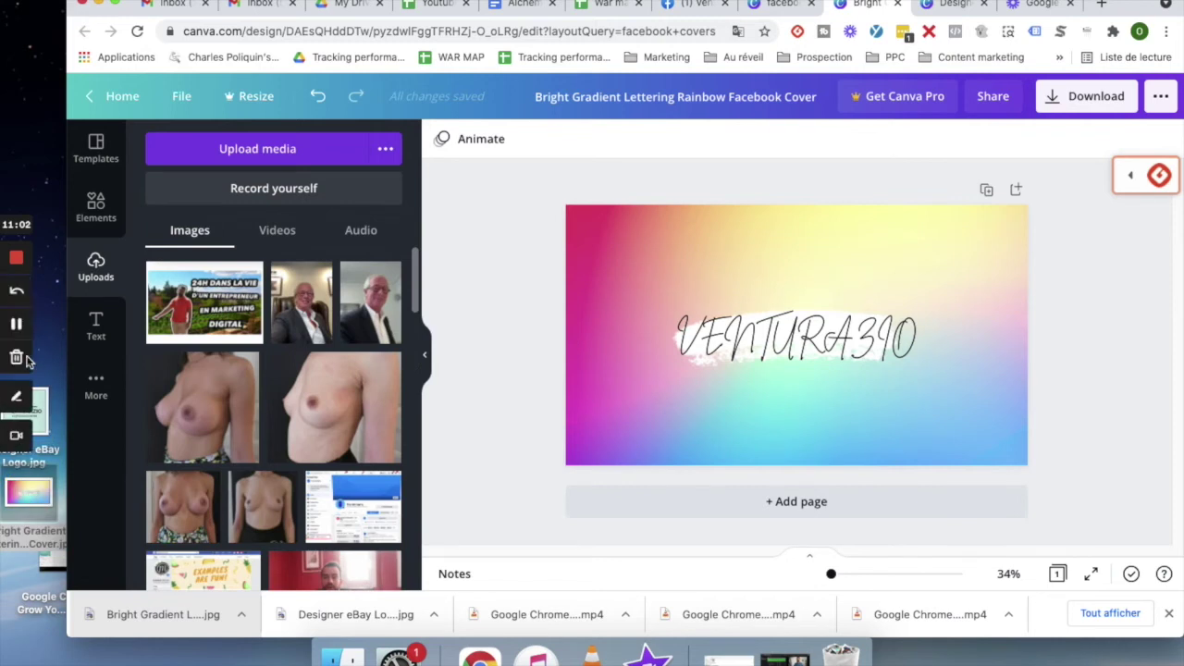
{"action": "left_click_drag", "start_coordinate": [66, 315], "coordinate": [5, 324]}
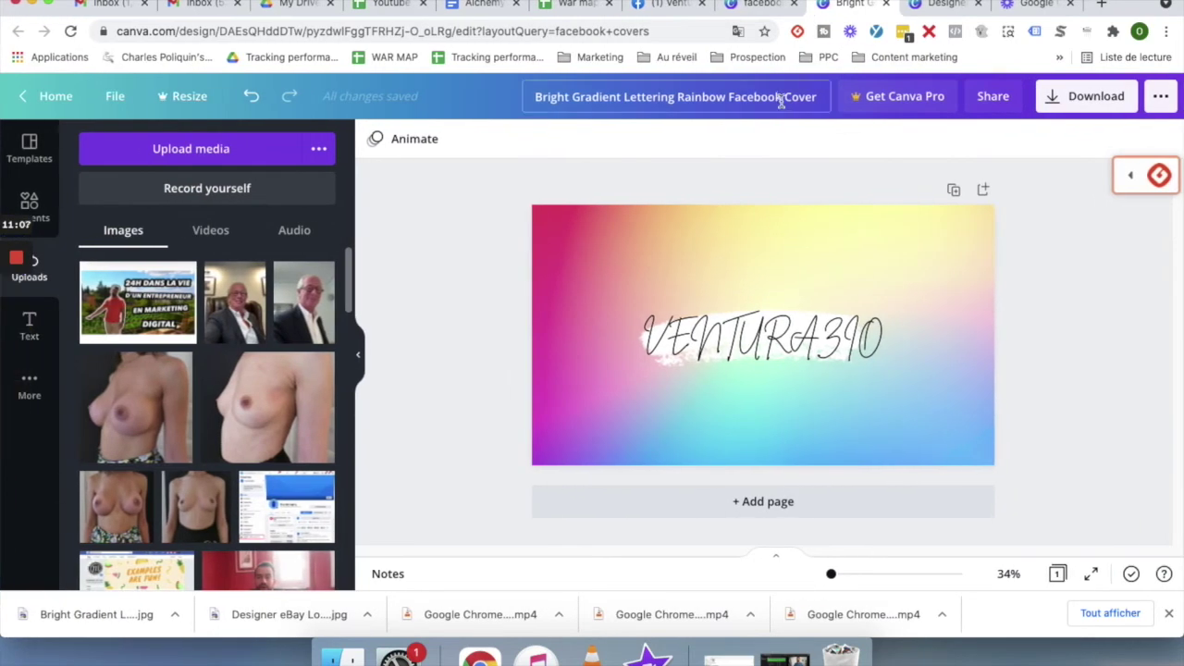
{"action": "left_click", "coordinate": [668, 6]}
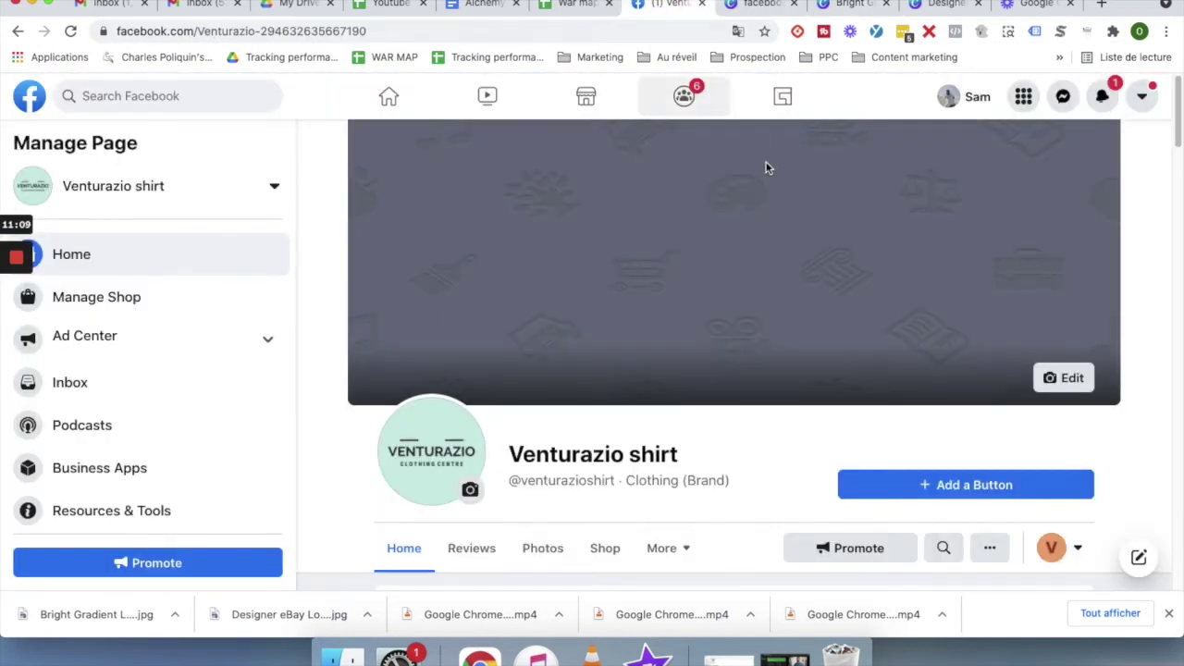
{"action": "left_click", "coordinate": [1069, 381]}
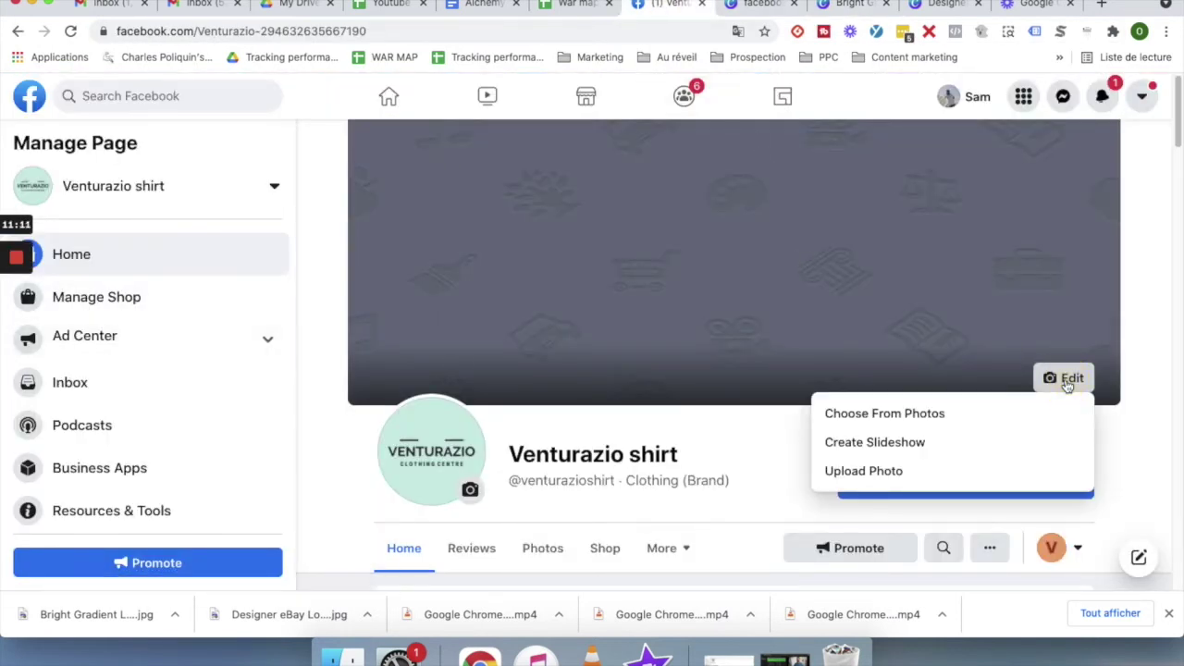
{"action": "left_click", "coordinate": [1008, 417]}
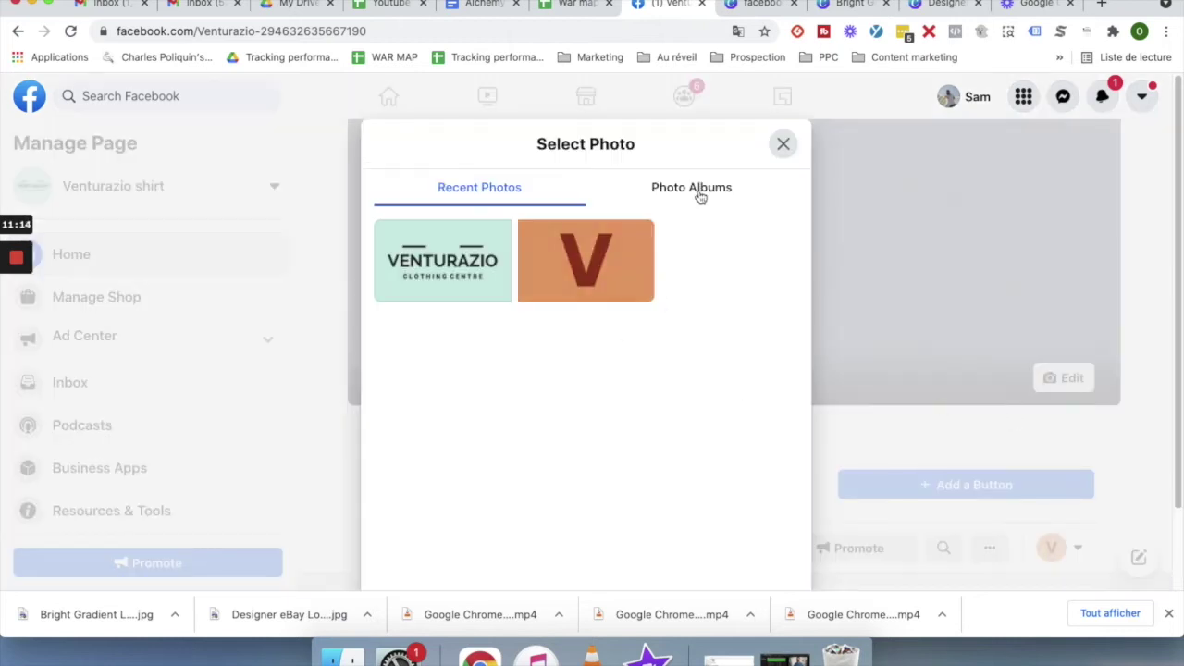
{"action": "left_click", "coordinate": [784, 145]}
Upload the Bright Gradient Lettering cover JPG from the desktop as the Page's cover photo and save the changes.
{"action": "left_click", "coordinate": [1064, 377]}
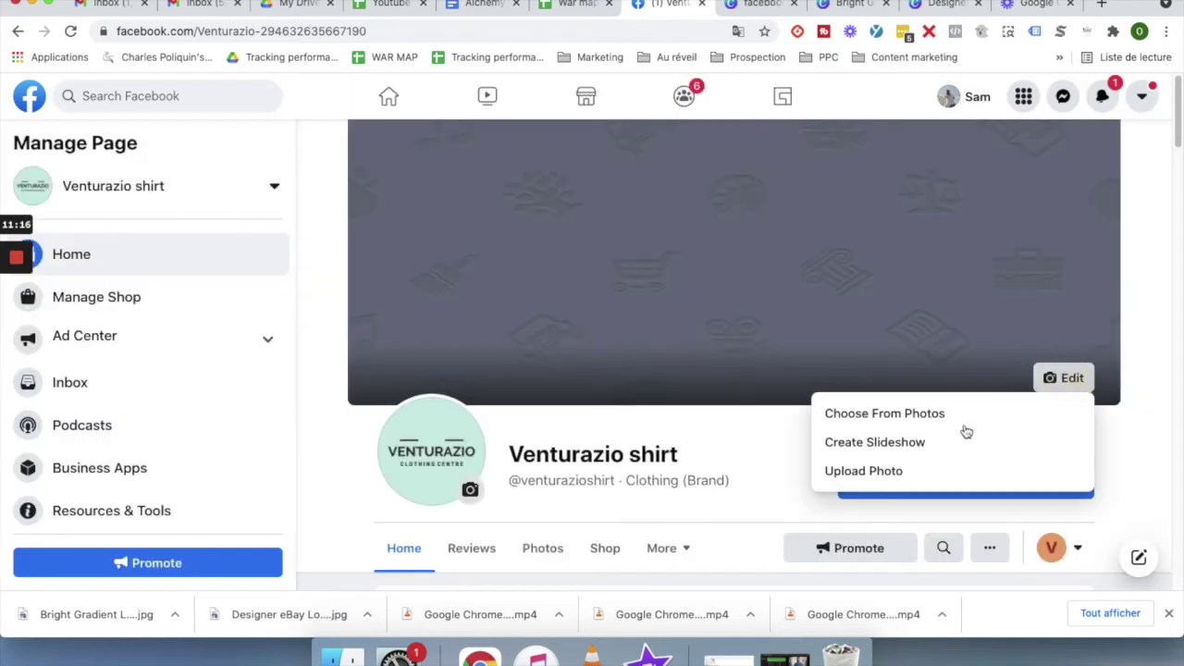
{"action": "left_click", "coordinate": [875, 471]}
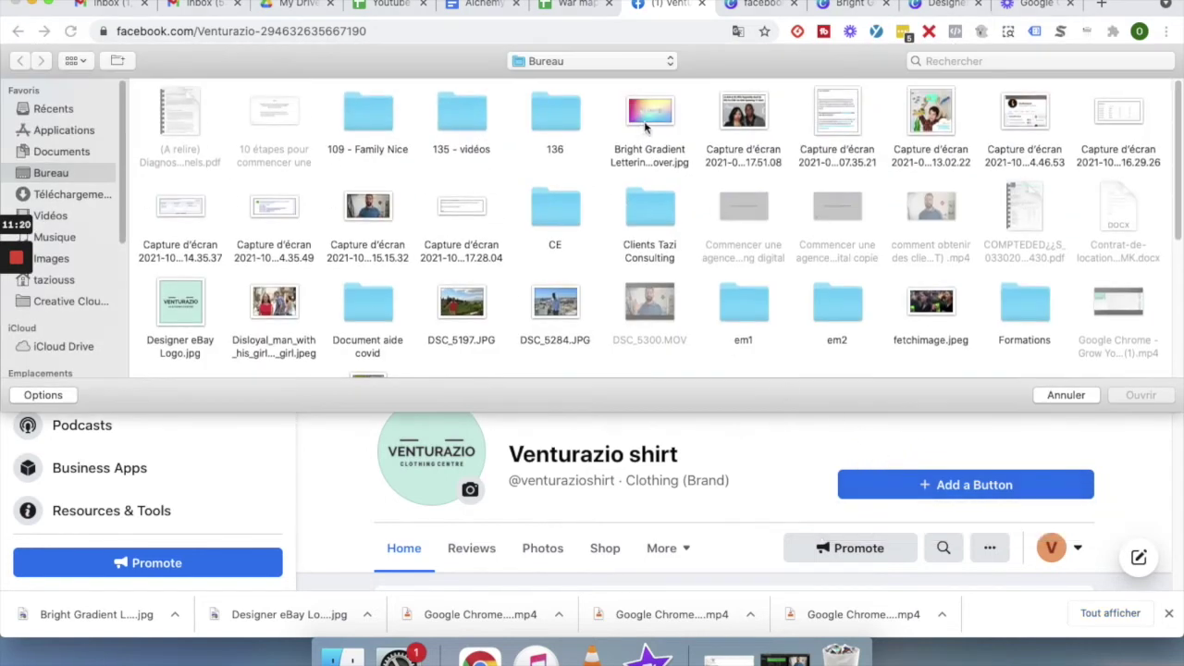
{"action": "double_click", "coordinate": [647, 122]}
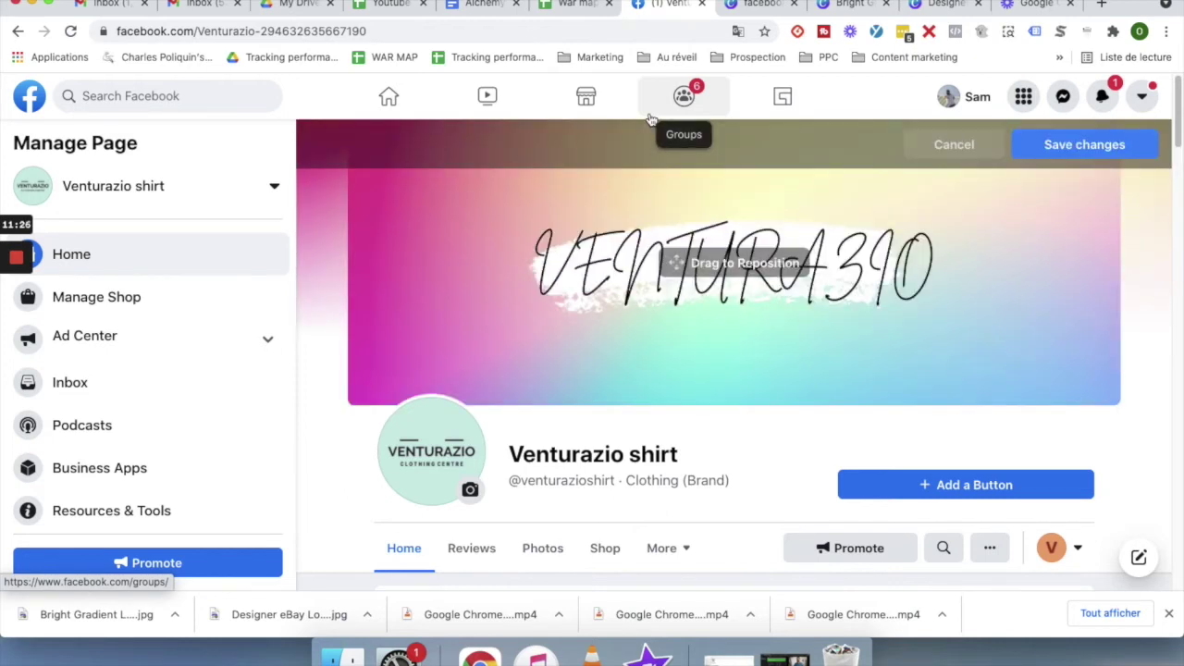
{"action": "left_click", "coordinate": [1099, 154]}
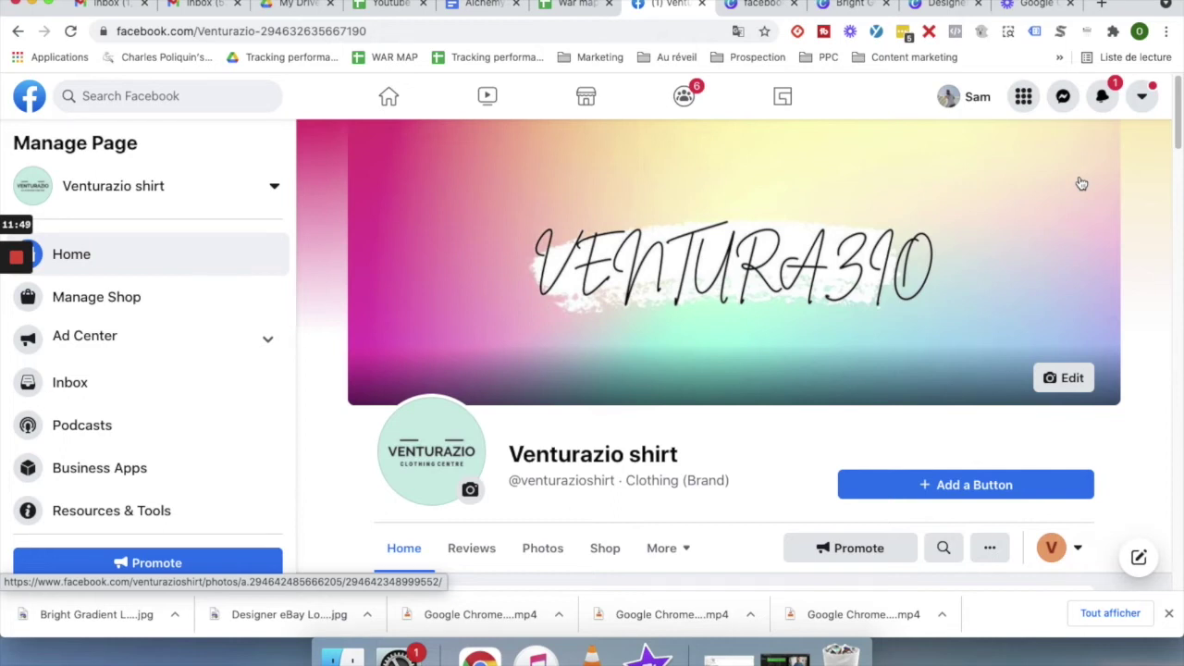
Expand the Provide Info and Preferences section of the Page setup checklist and review its steps.
{"action": "scroll", "coordinate": [1174, 167], "scroll_direction": "down", "scroll_amount": 3}
{"action": "mouse_move", "coordinate": [1175, 166]}
{"action": "left_mouse_down"}
{"action": "mouse_move", "coordinate": [1180, 227]}
{"action": "mouse_move", "coordinate": [1167, 165]}
{"action": "left_mouse_up"}
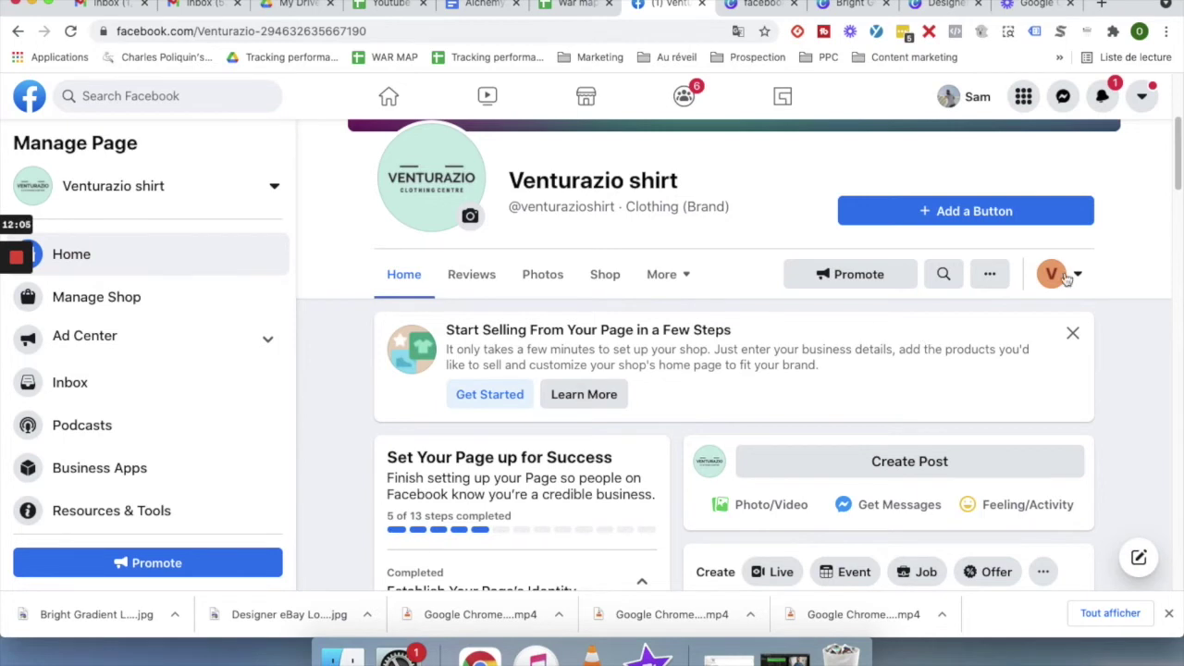
{"action": "left_click_drag", "start_coordinate": [1180, 192], "coordinate": [1180, 258]}
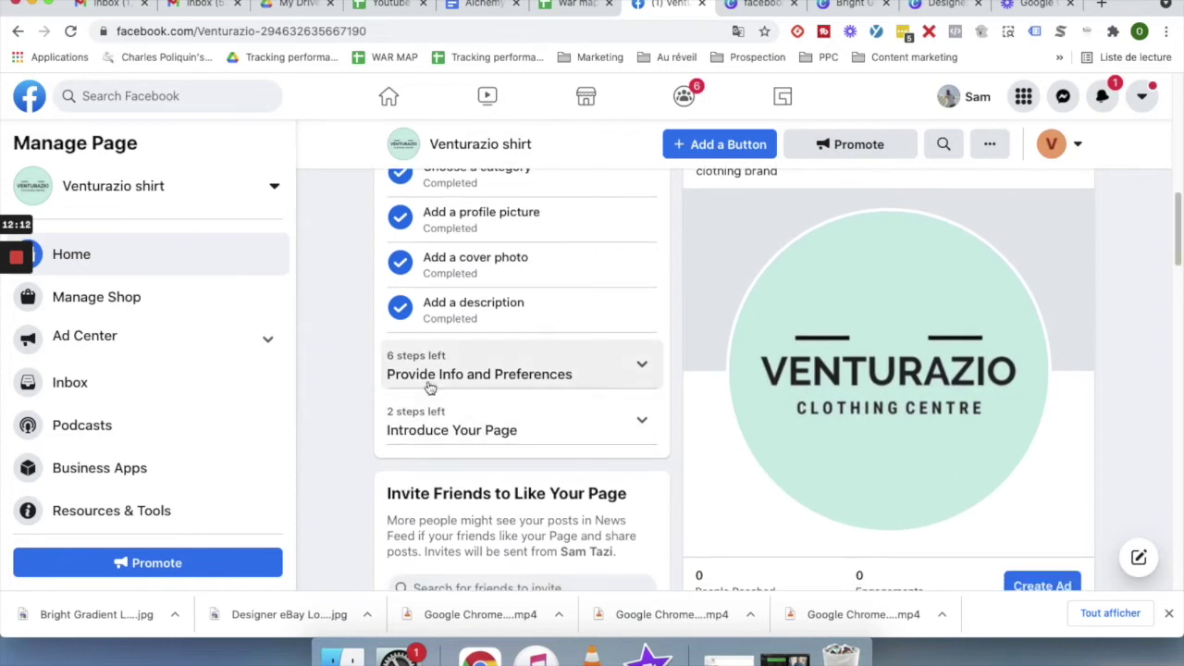
{"action": "left_click", "coordinate": [641, 369]}
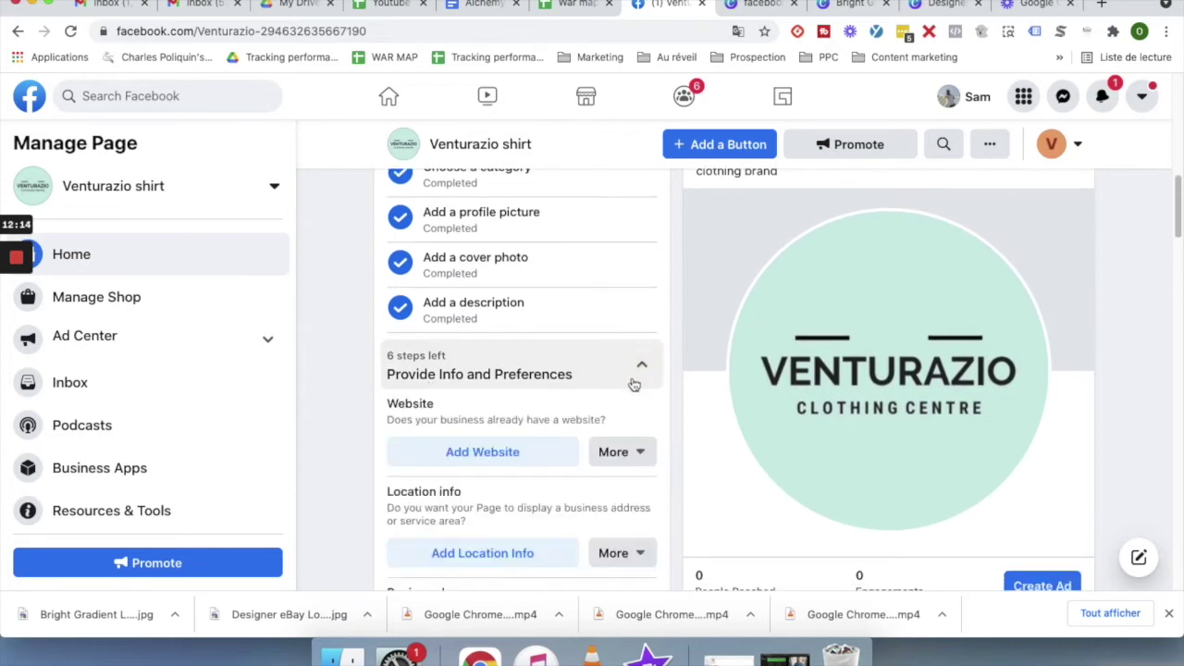
{"action": "left_click_drag", "start_coordinate": [1177, 220], "coordinate": [1179, 241]}
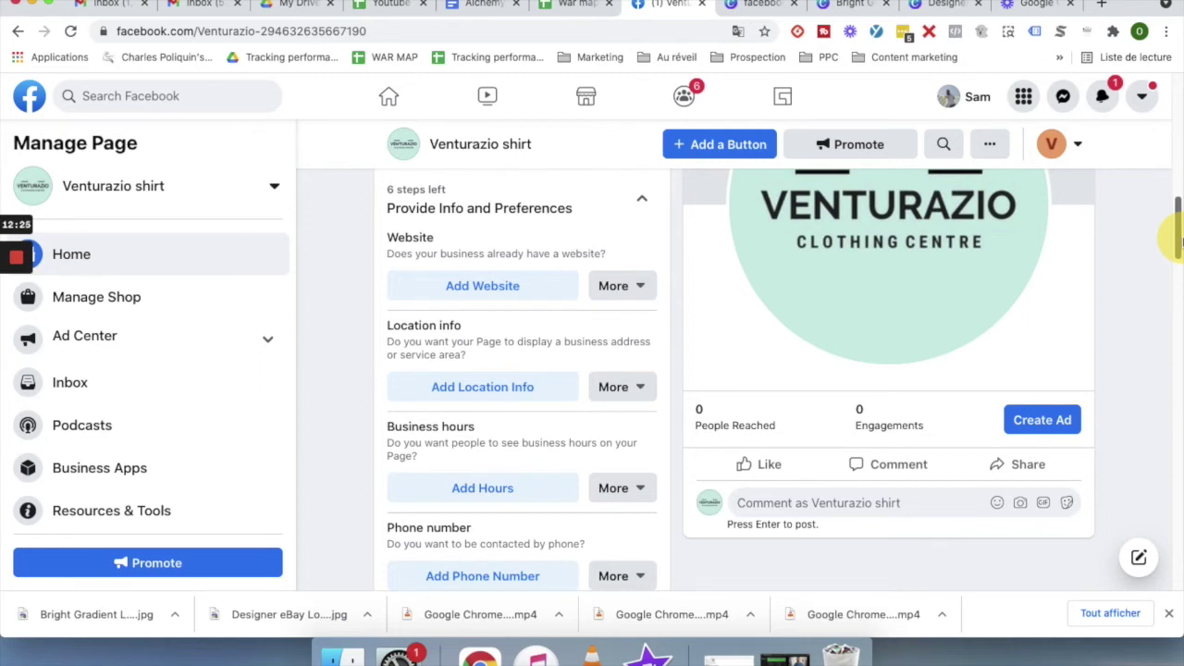
{"action": "left_click_drag", "start_coordinate": [1180, 241], "coordinate": [1180, 242]}
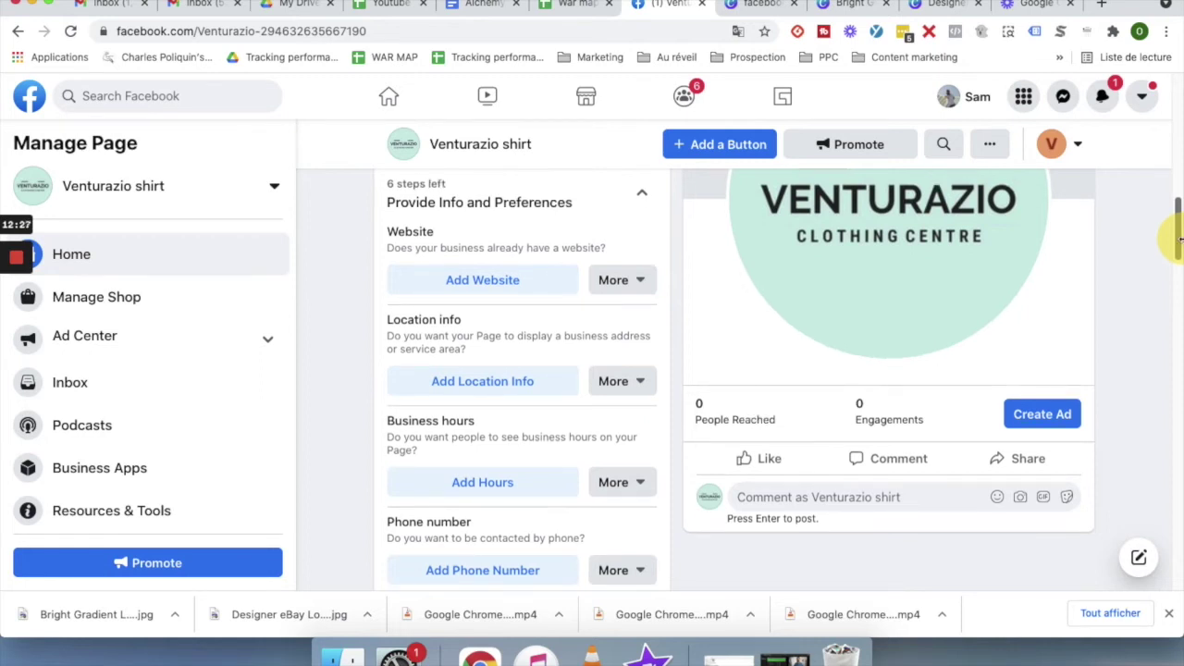
{"action": "left_click_drag", "start_coordinate": [1180, 241], "coordinate": [1179, 244]}
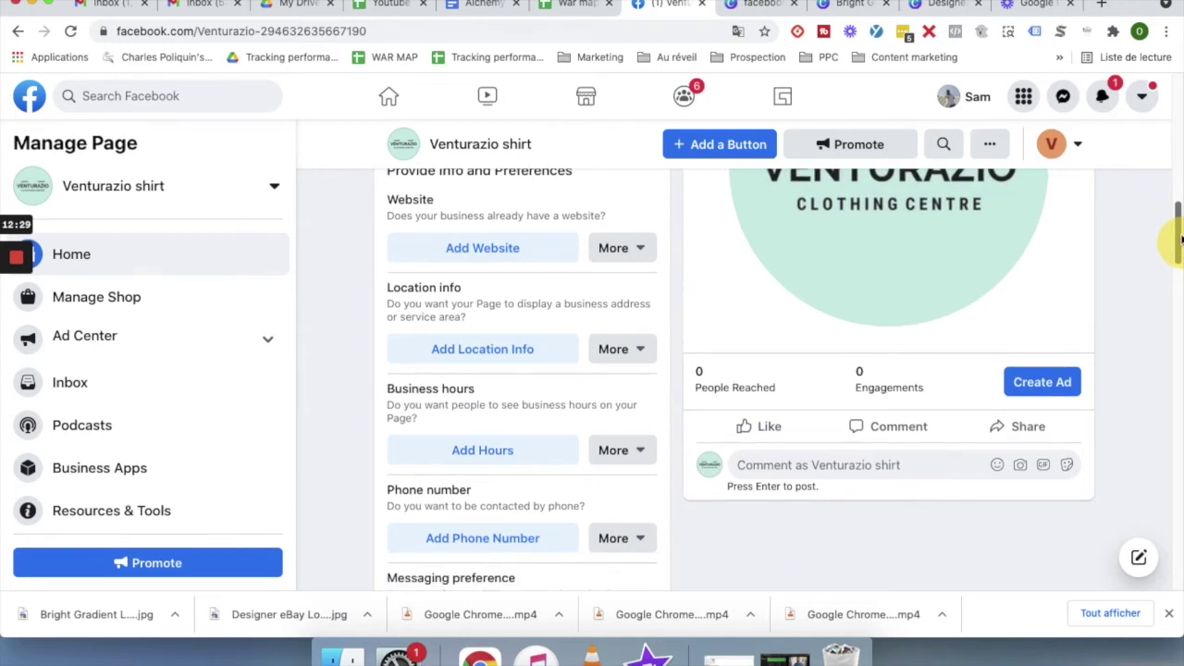
Open the Page's location info for editing and set the city to Paris, France.
{"action": "left_click", "coordinate": [475, 352]}
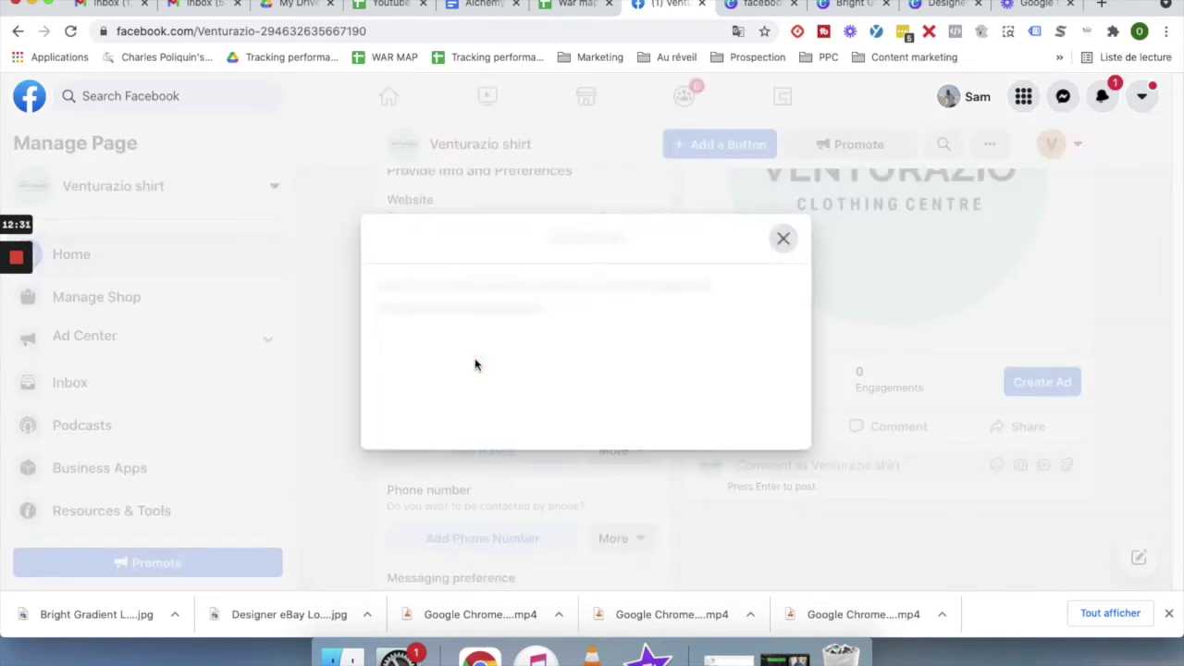
{"action": "left_click", "coordinate": [475, 340]}
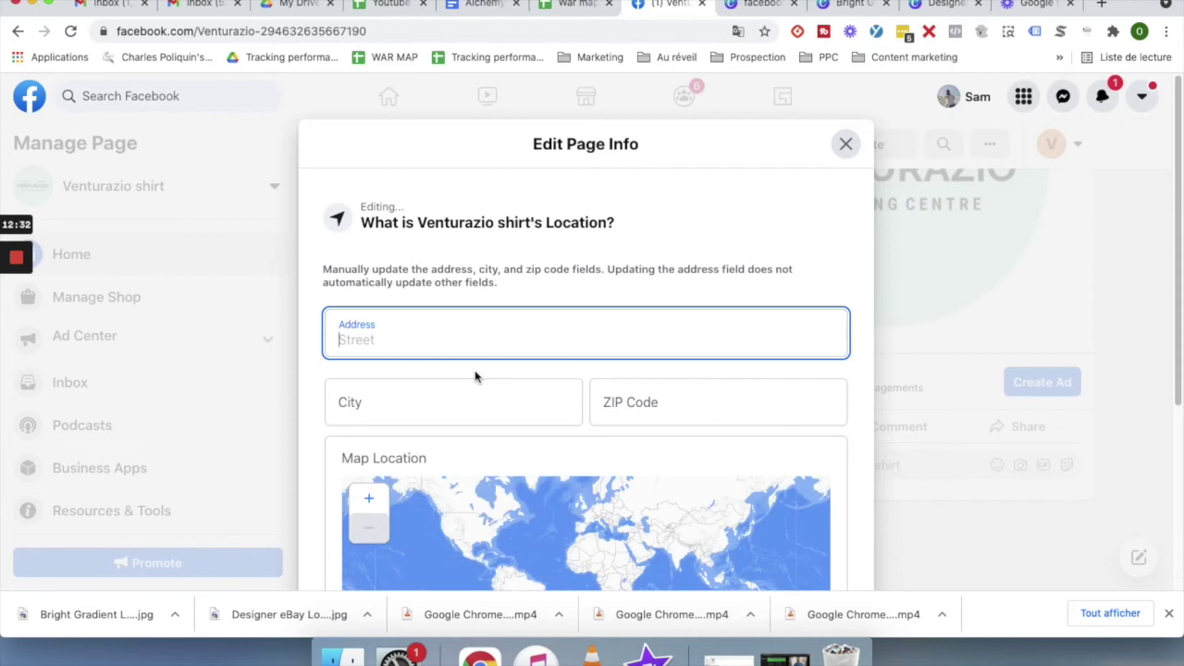
{"action": "left_click", "coordinate": [442, 407]}
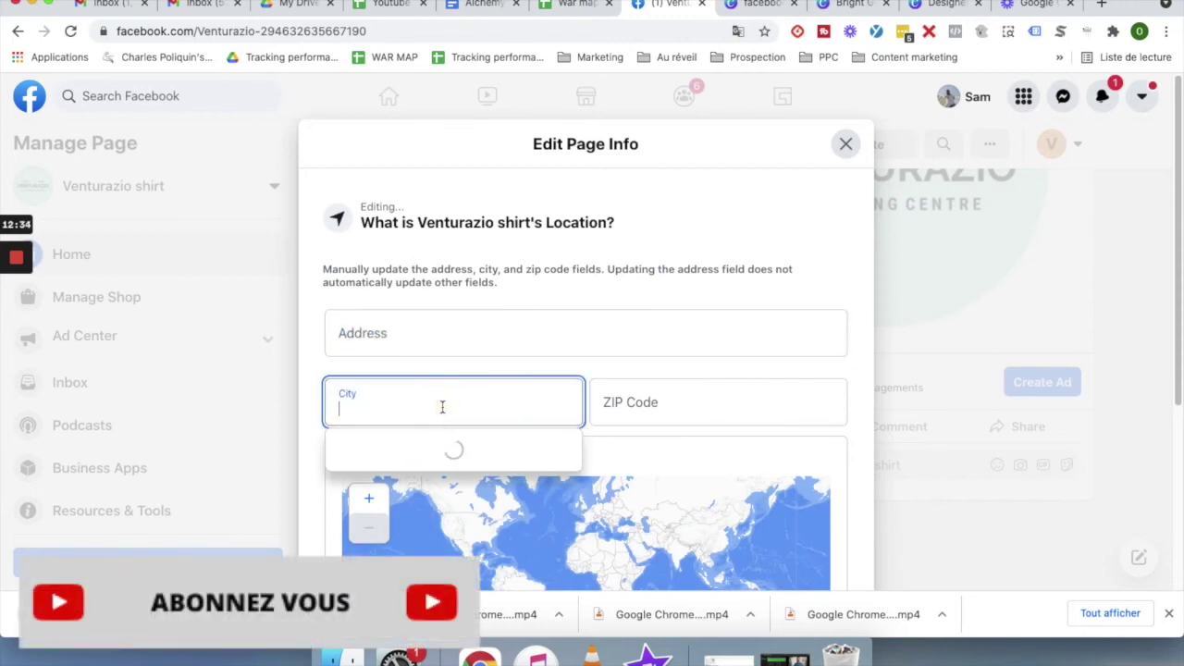
{"action": "type", "text": "Paris"}
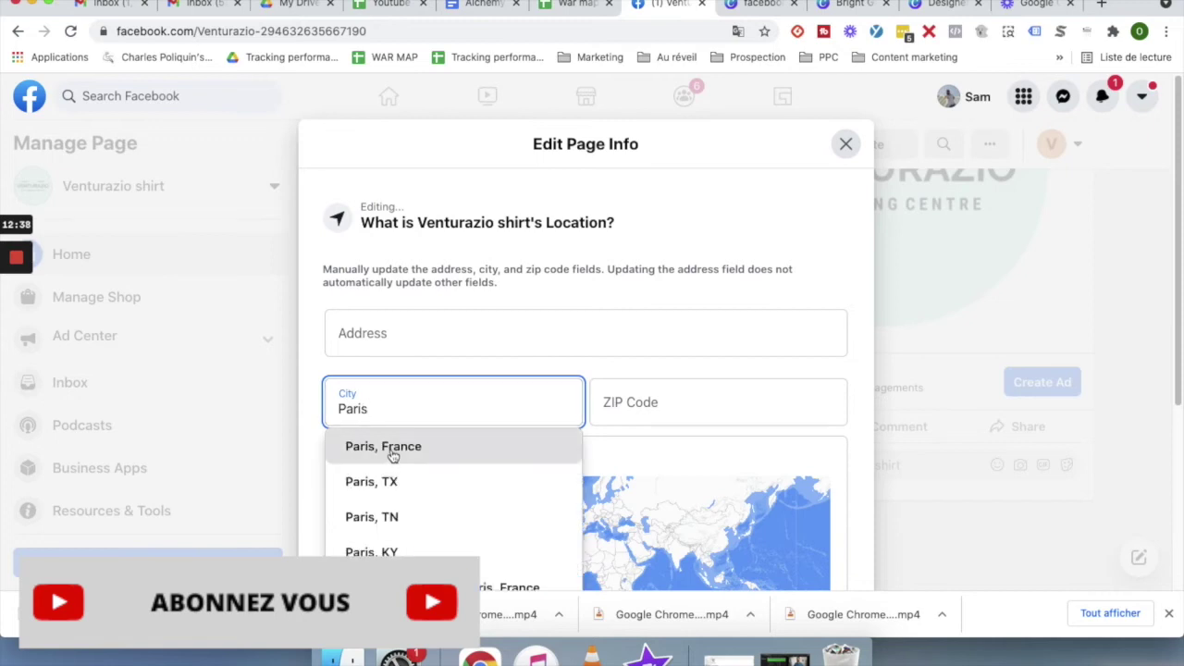
{"action": "left_click", "coordinate": [392, 448]}
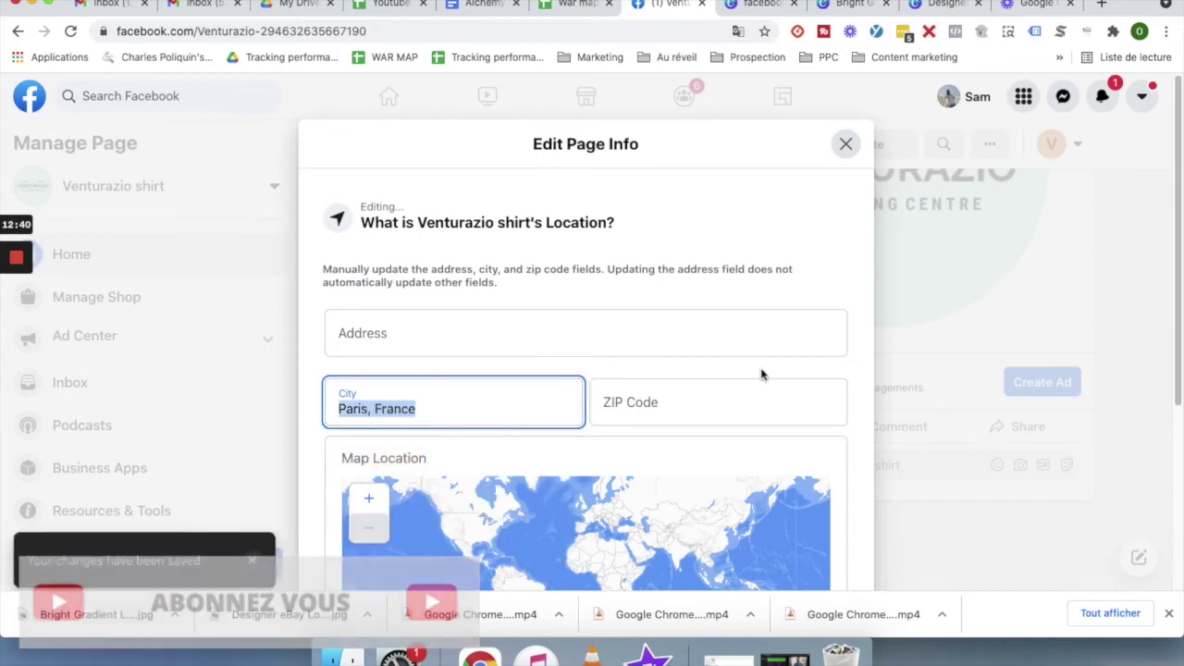
Set the location's ZIP code to 75001, check the map location and close the location info.
{"action": "scroll", "coordinate": [758, 376], "scroll_direction": "down", "scroll_amount": 5}
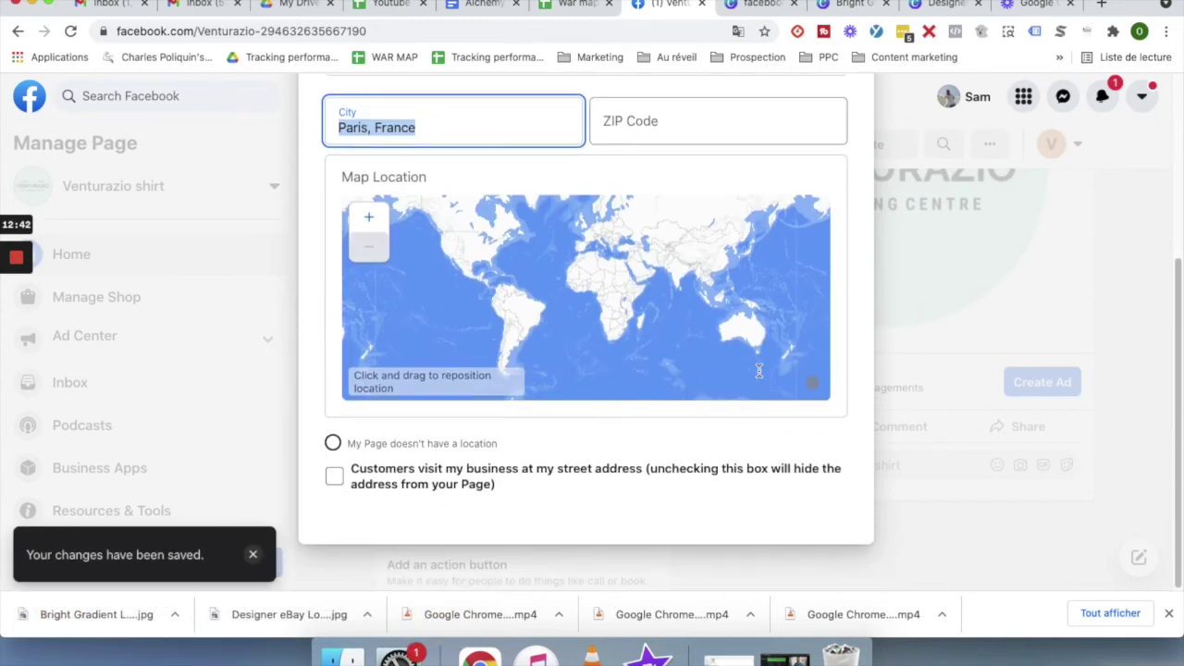
{"action": "left_click", "coordinate": [672, 136]}
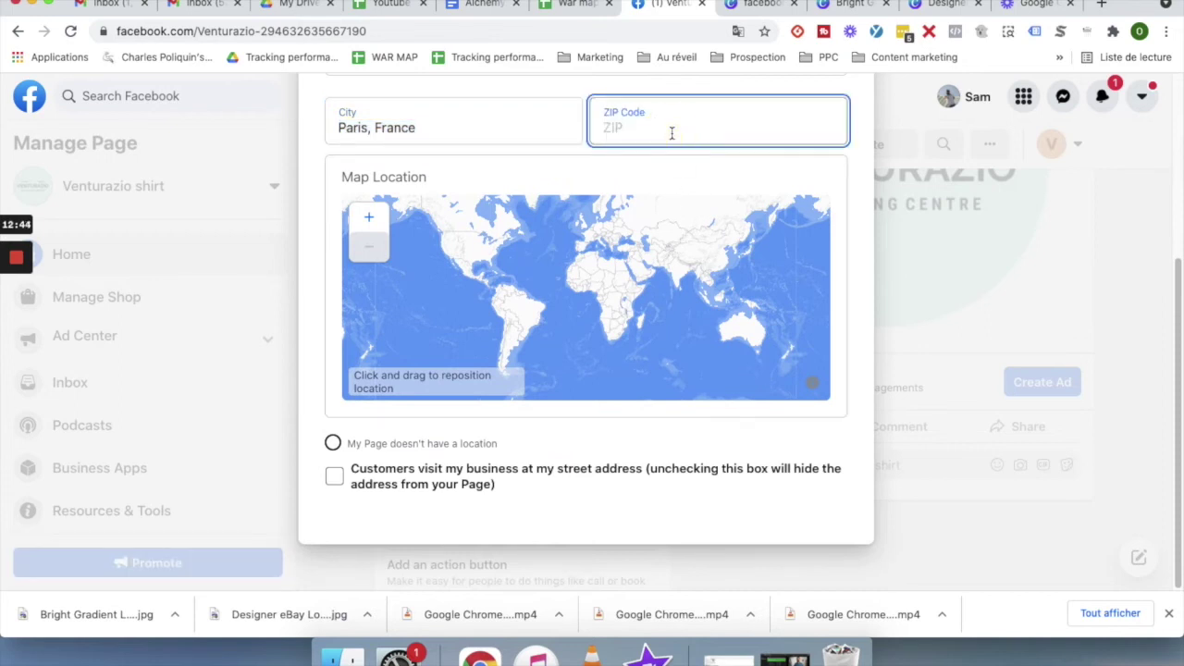
{"action": "type", "text": "75001"}
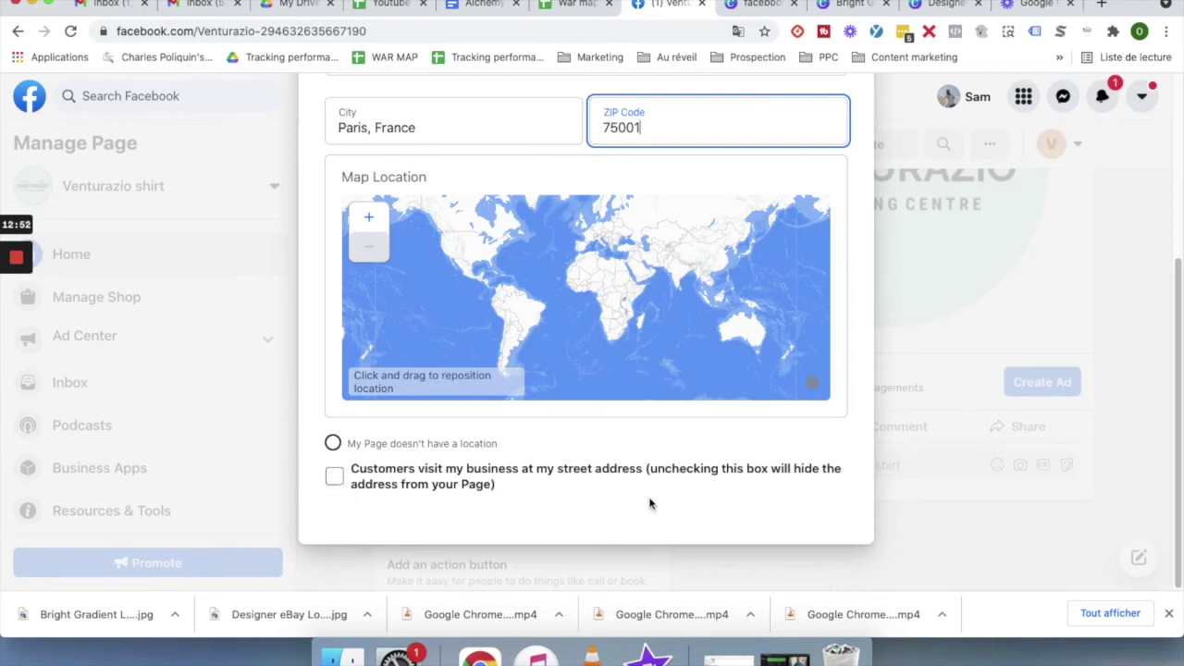
{"action": "scroll", "coordinate": [683, 377], "scroll_direction": "up", "scroll_amount": 5}
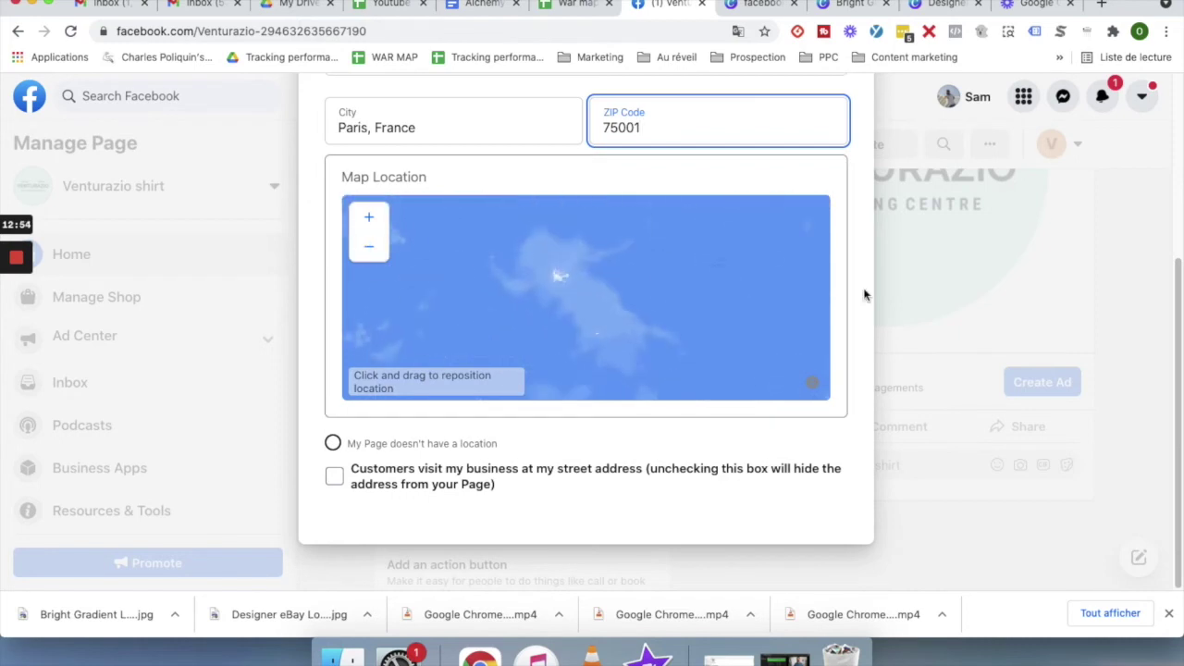
{"action": "scroll", "coordinate": [845, 272], "scroll_direction": "up", "scroll_amount": 3}
{"action": "scroll", "coordinate": [846, 272], "scroll_direction": "down", "scroll_amount": 3}
{"action": "scroll", "coordinate": [845, 272], "scroll_direction": "up", "scroll_amount": 3}
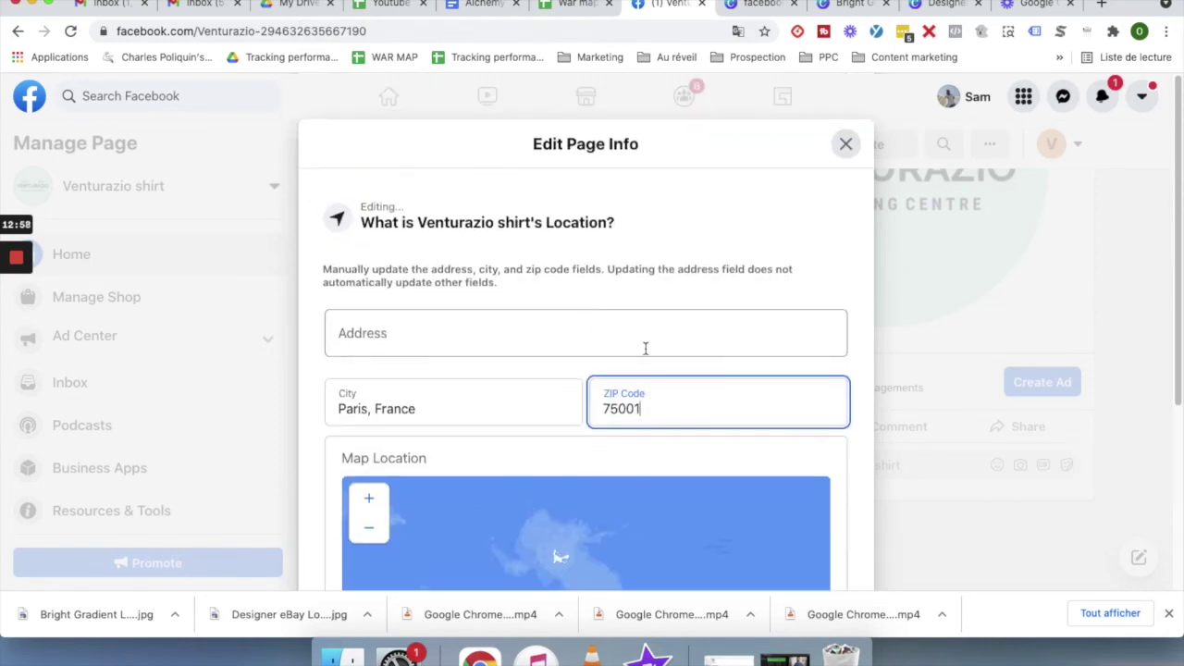
{"action": "left_click", "coordinate": [844, 145]}
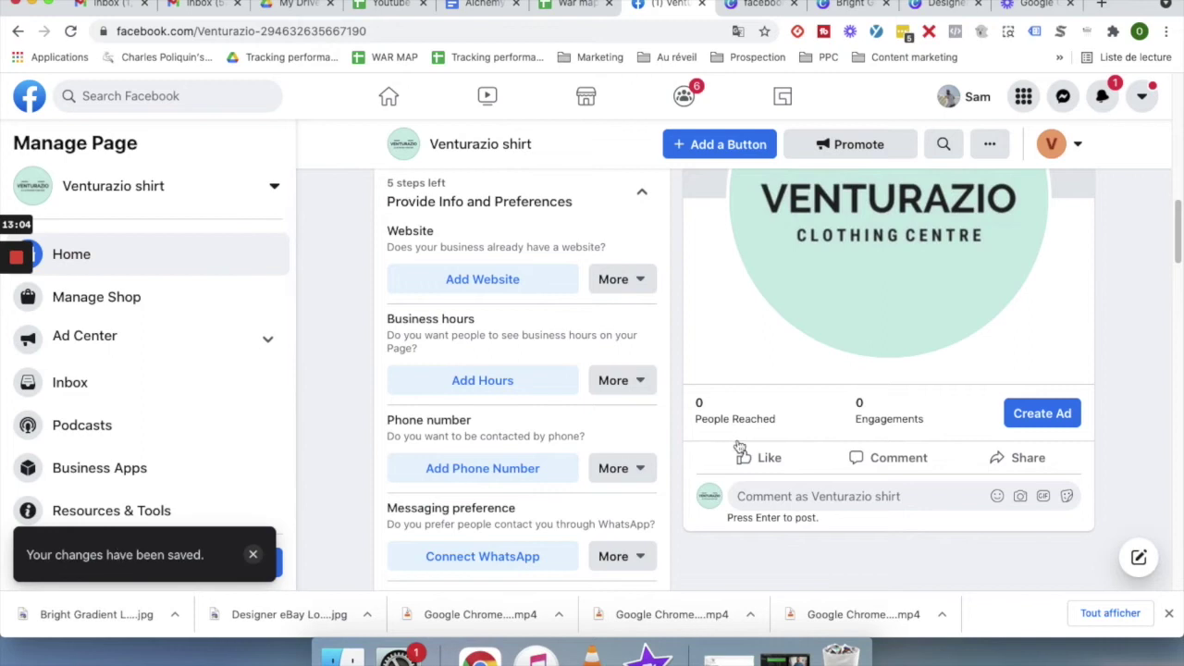
Set the Page's business hours to Always Open and close the hours dialog.
{"action": "mouse_move", "coordinate": [1180, 250]}
{"action": "left_mouse_down"}
{"action": "mouse_move", "coordinate": [1175, 212]}
{"action": "mouse_move", "coordinate": [1180, 246]}
{"action": "left_mouse_up"}
{"action": "left_click", "coordinate": [491, 451]}
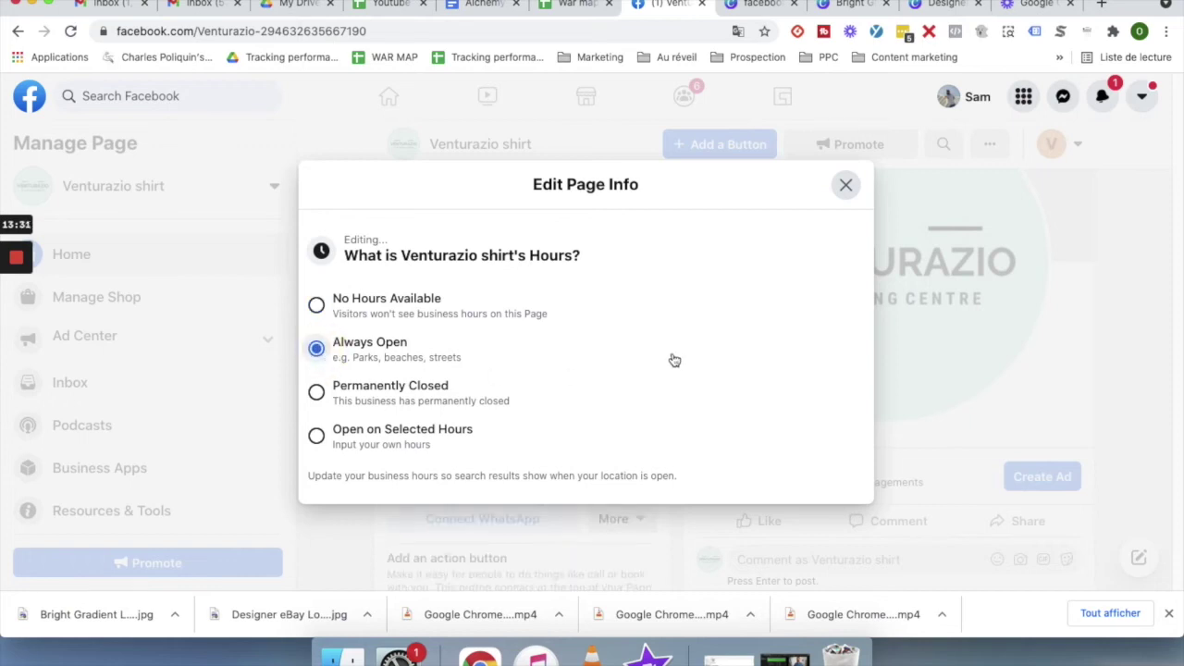
{"action": "left_click", "coordinate": [847, 188]}
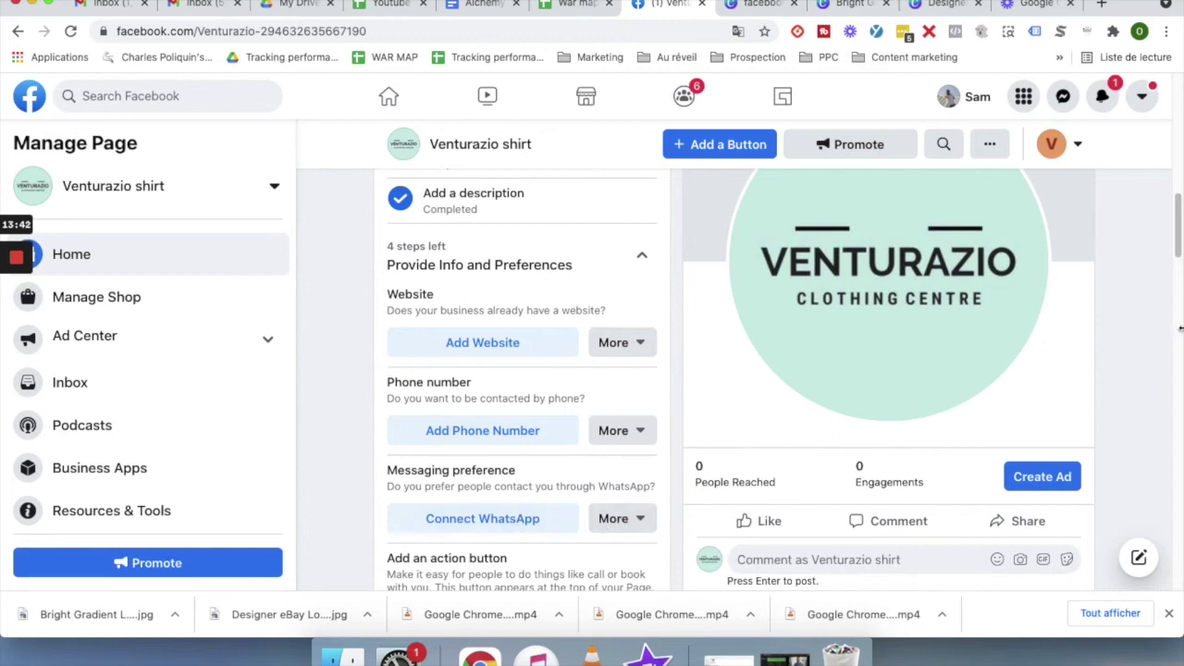
Check the additional options for the WhatsApp messaging preference without choosing one.
{"action": "left_click_drag", "start_coordinate": [1180, 245], "coordinate": [1173, 260]}
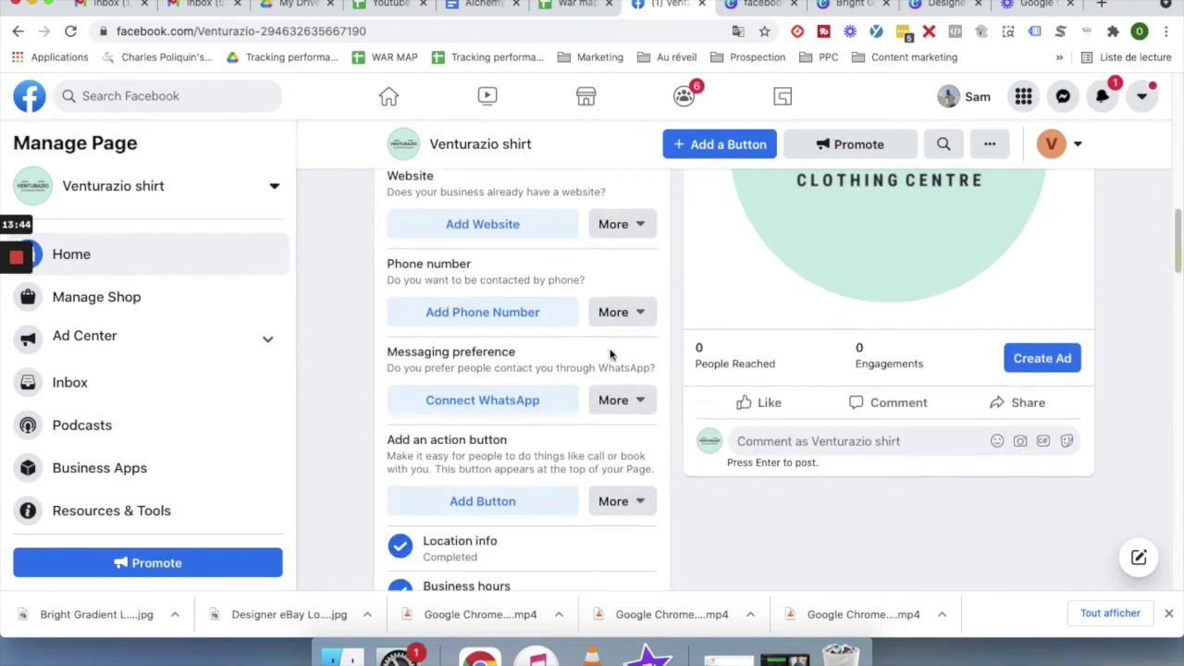
{"action": "left_click", "coordinate": [609, 398]}
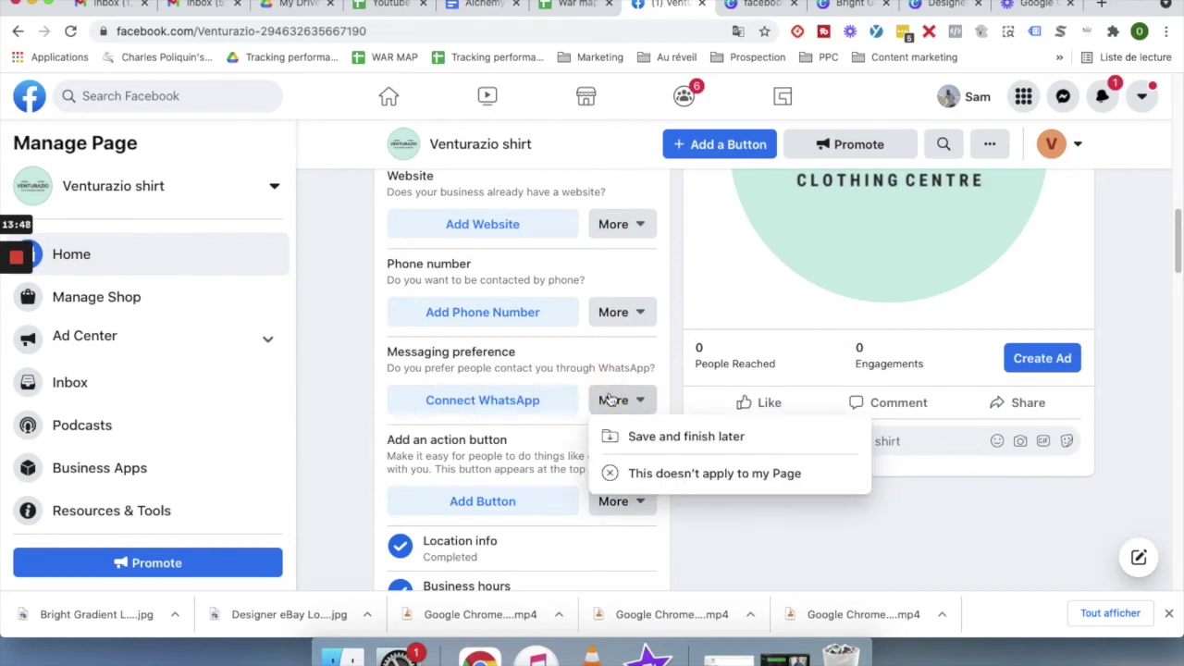
{"action": "left_click", "coordinate": [610, 399]}
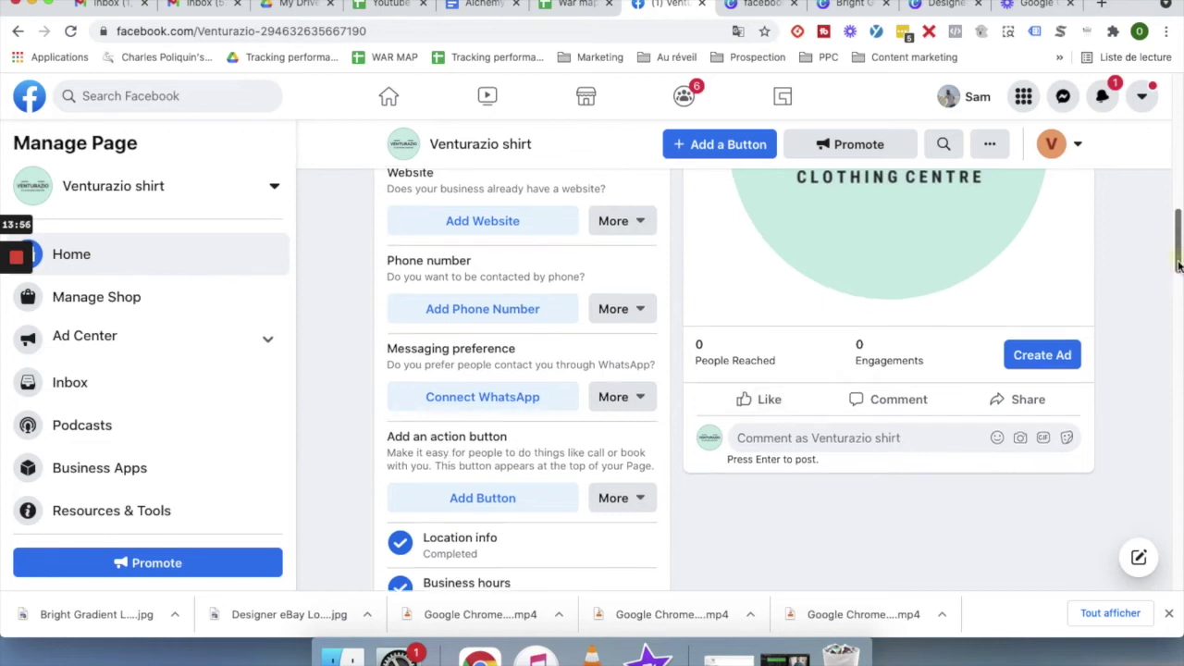
Open the Page's action button setup and review the full list of available visitor actions.
{"action": "left_click_drag", "start_coordinate": [1177, 261], "coordinate": [1176, 270]}
{"action": "left_click", "coordinate": [482, 424]}
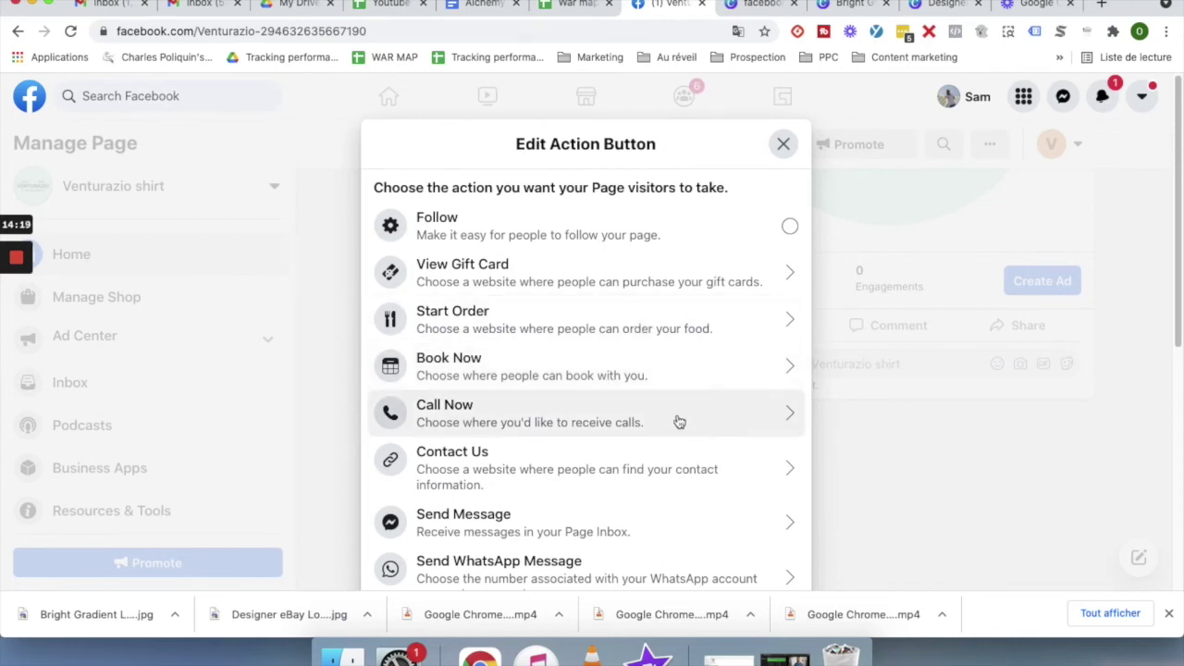
{"action": "scroll", "coordinate": [677, 419], "scroll_direction": "down", "scroll_amount": 1}
{"action": "scroll", "coordinate": [677, 420], "scroll_direction": "down", "scroll_amount": 3}
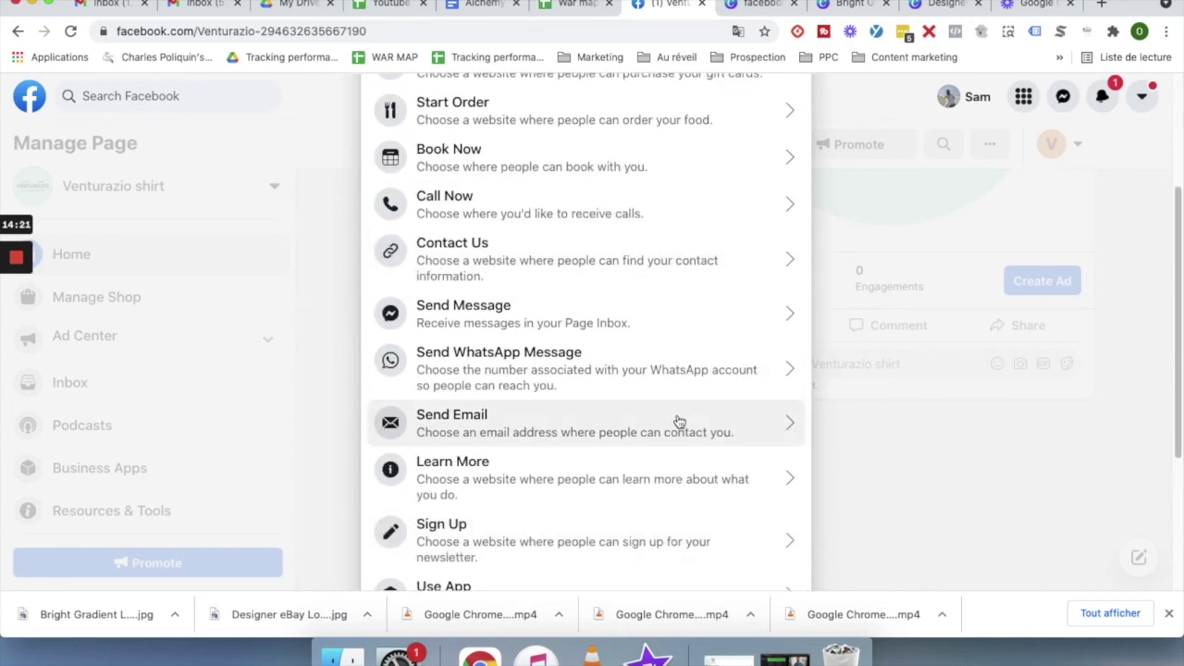
{"action": "scroll", "coordinate": [677, 422], "scroll_direction": "up", "scroll_amount": 5}
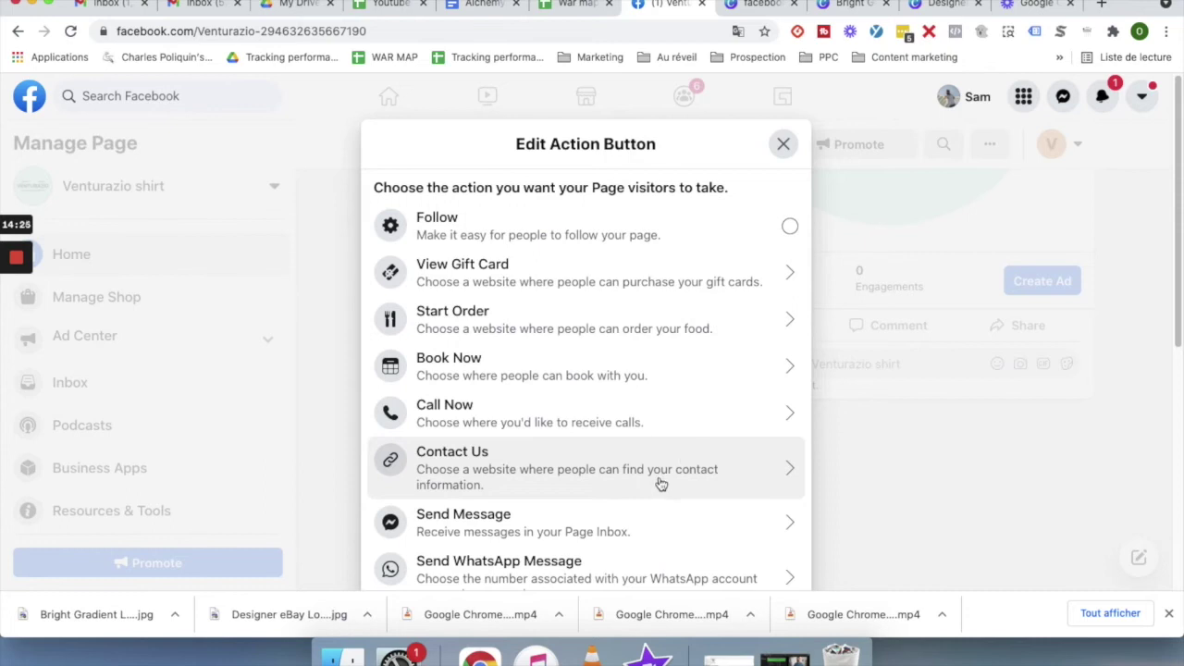
{"action": "scroll", "coordinate": [753, 410], "scroll_direction": "down", "scroll_amount": 3}
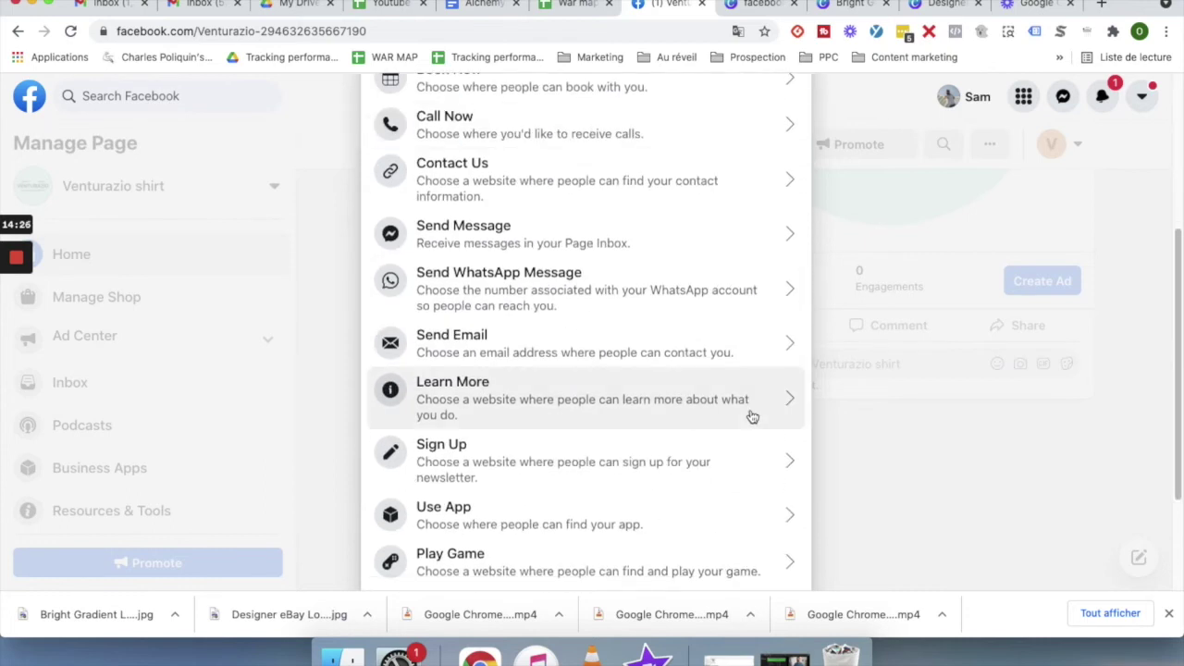
{"action": "scroll", "coordinate": [753, 417], "scroll_direction": "down", "scroll_amount": 3}
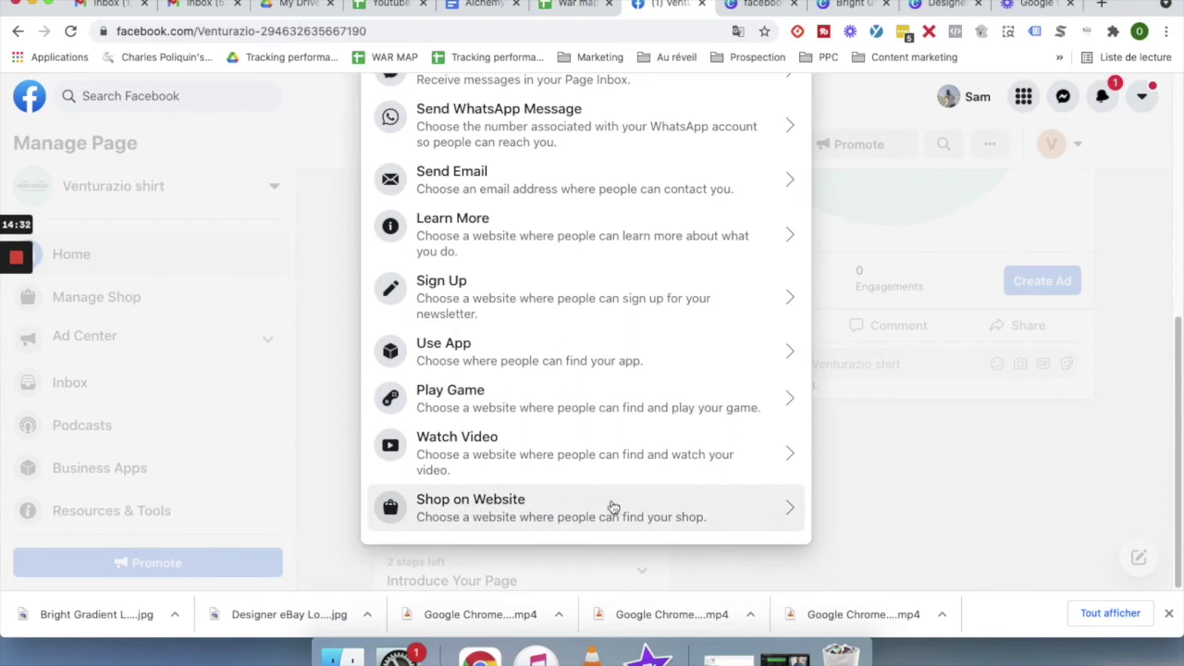
{"action": "left_click", "coordinate": [793, 514]}
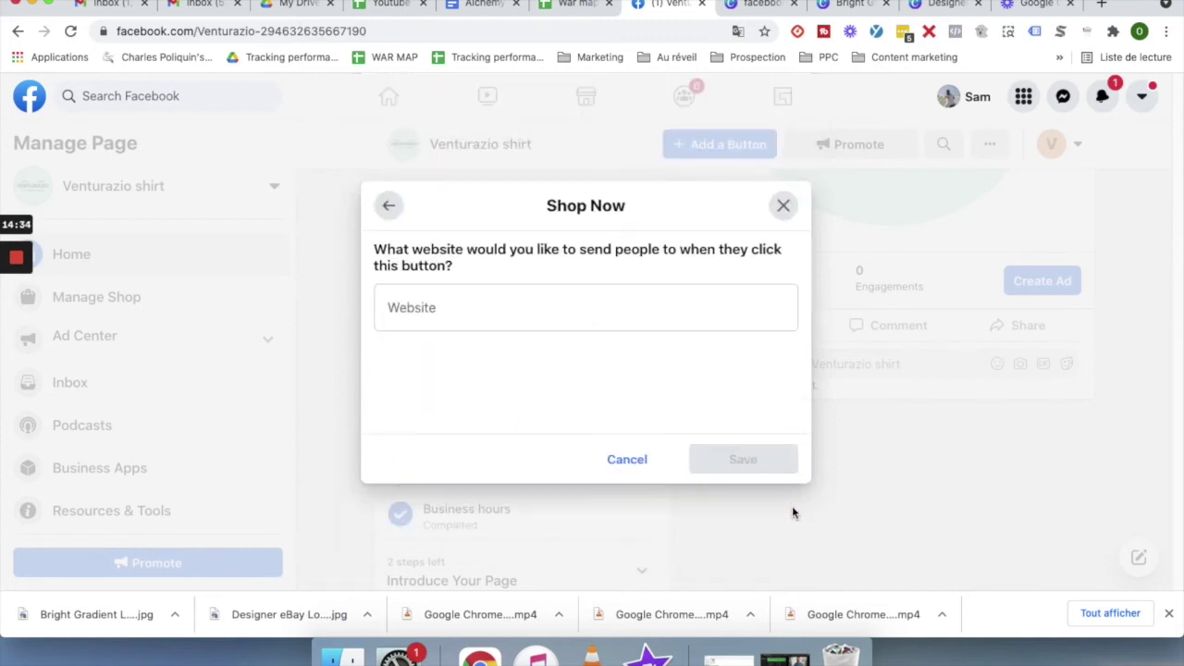
{"action": "left_click", "coordinate": [519, 316]}
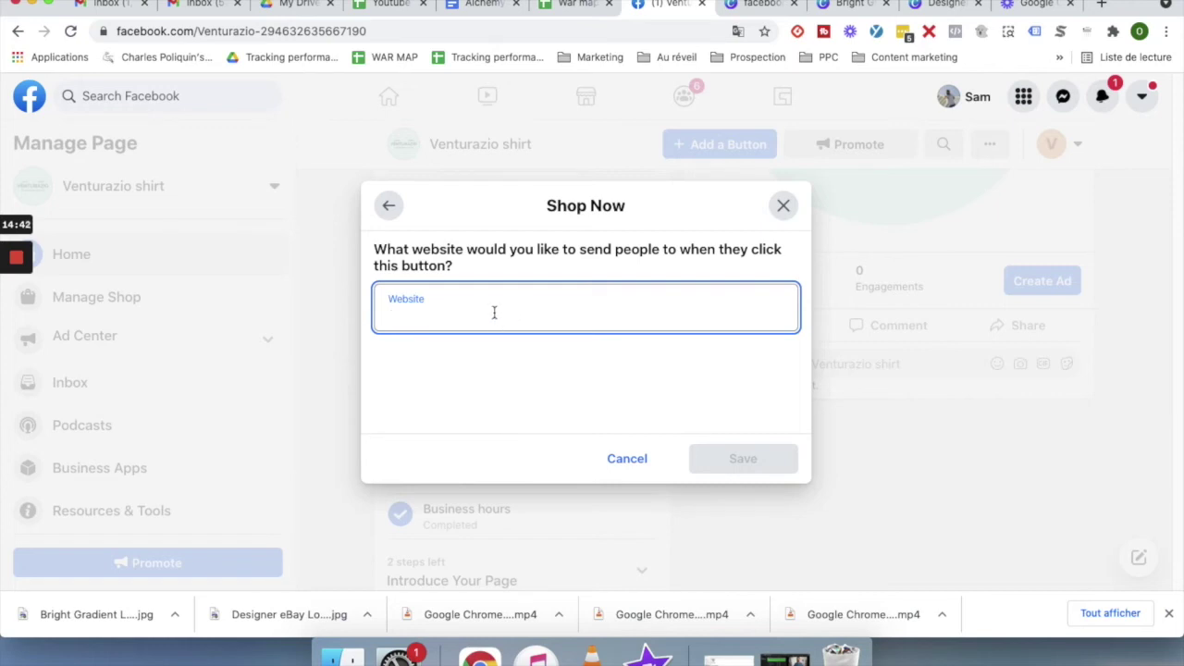
{"action": "left_click", "coordinate": [626, 459]}
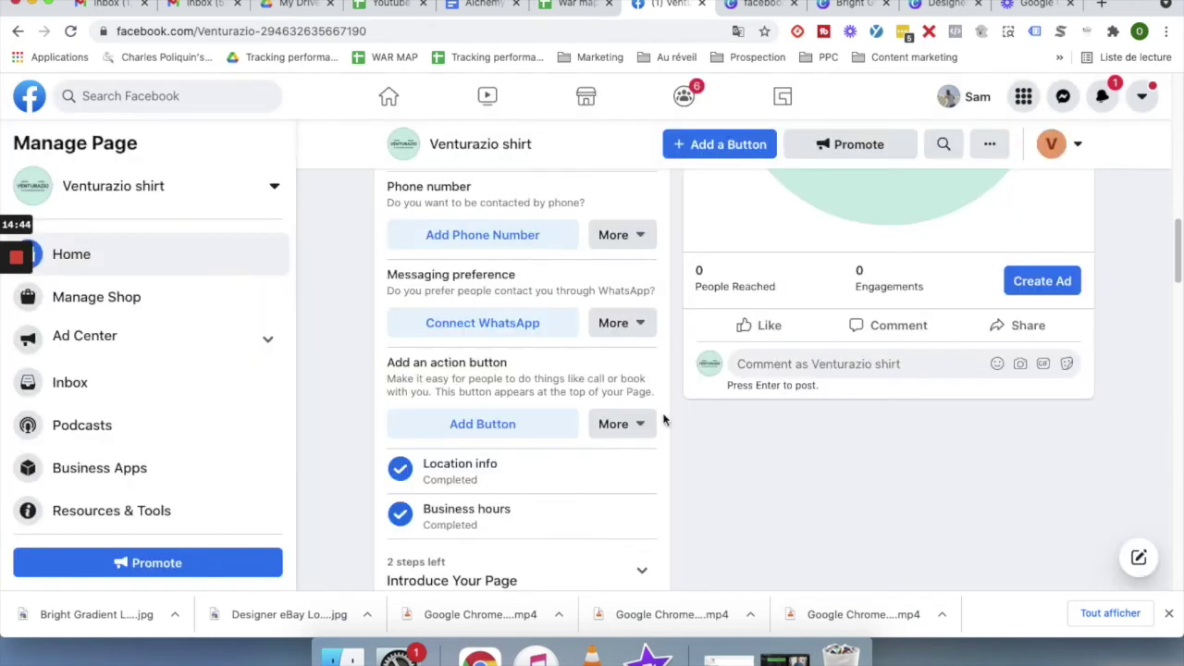
Reopen the action button setup from the Page's setup checklist and choose Follow as the action for visitors.
{"action": "left_click_drag", "start_coordinate": [1178, 266], "coordinate": [1175, 235]}
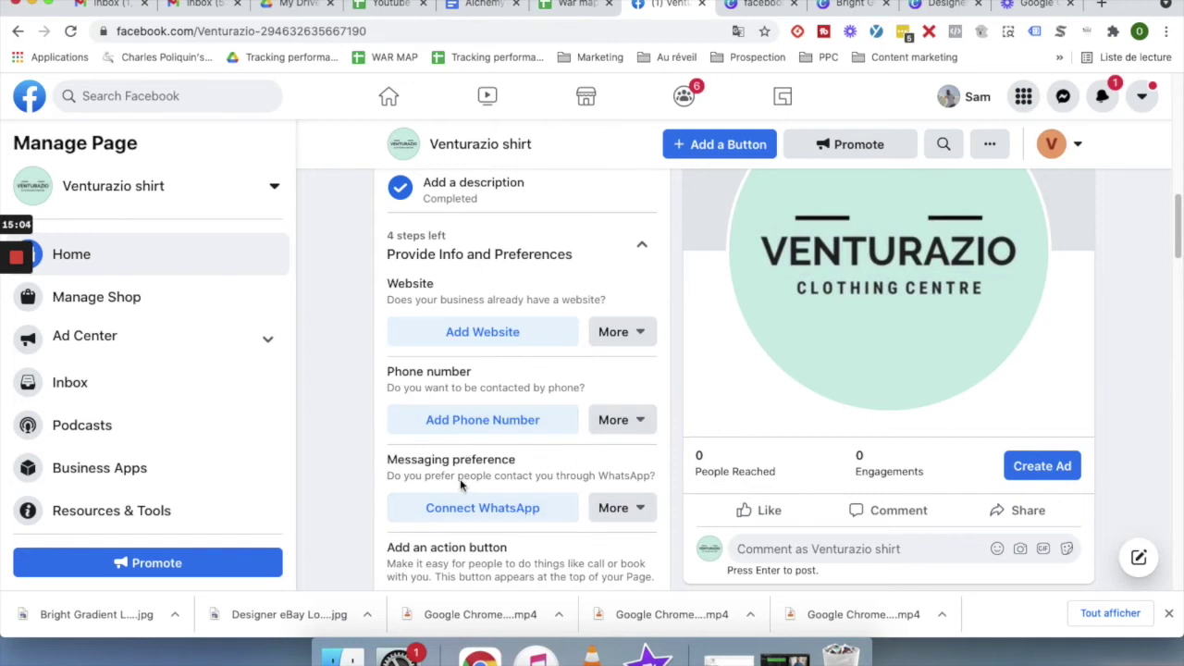
{"action": "left_click_drag", "start_coordinate": [1175, 237], "coordinate": [1175, 269]}
{"action": "left_click", "coordinate": [619, 399]}
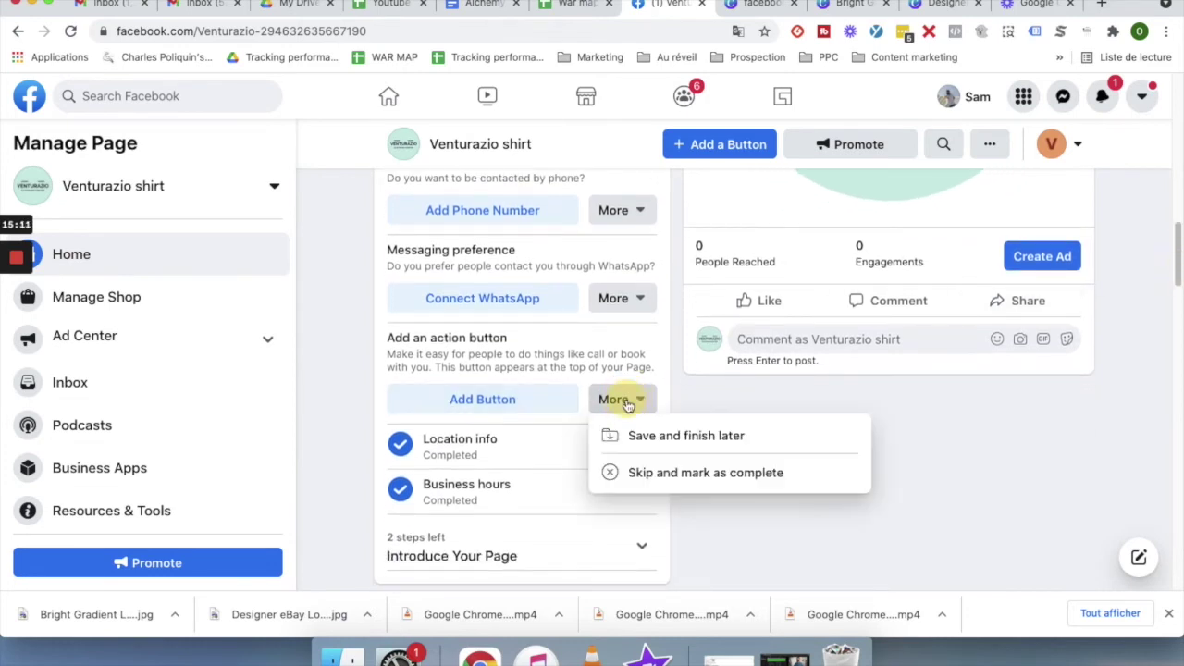
{"action": "left_click", "coordinate": [618, 399]}
{"action": "left_click", "coordinate": [482, 400]}
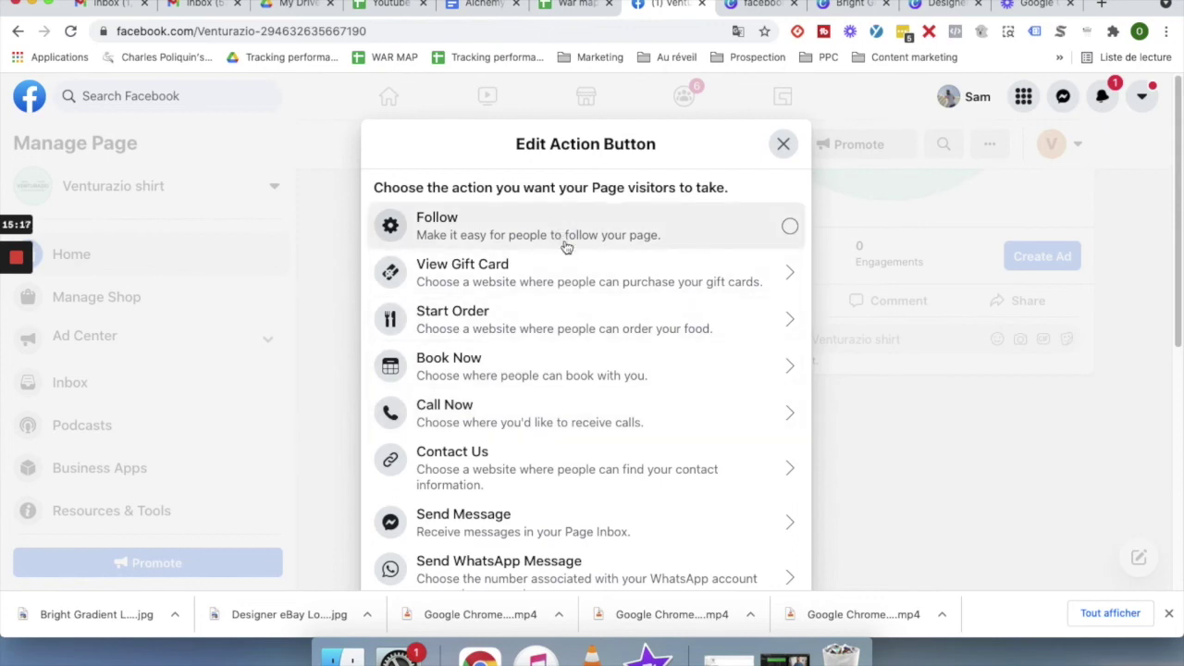
{"action": "left_click", "coordinate": [788, 227]}
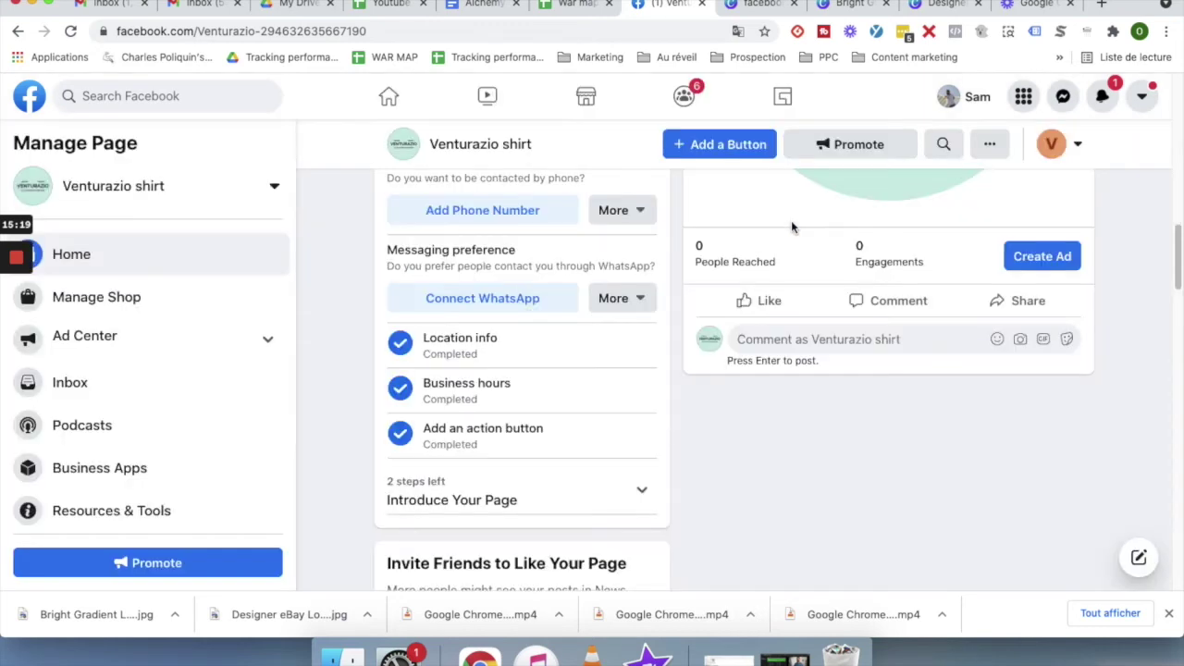
Review the progress and remaining items of the Page setup checklist, and expand its Introduce Your Page section.
{"action": "left_click_drag", "start_coordinate": [1179, 236], "coordinate": [1177, 156]}
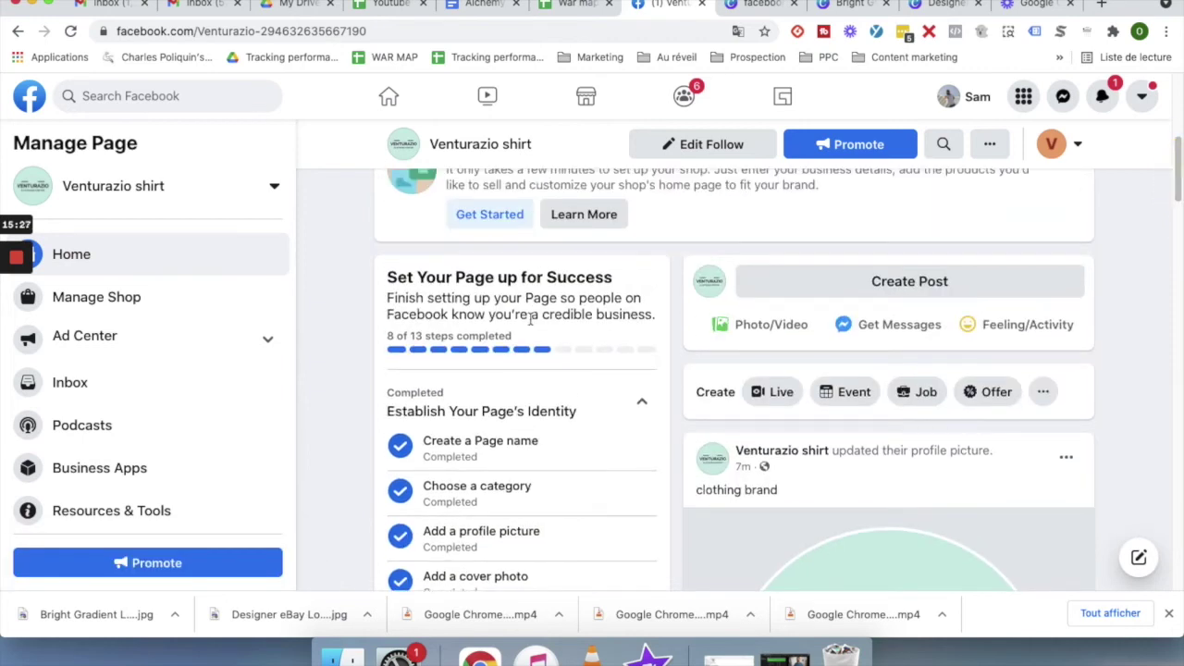
{"action": "left_click_drag", "start_coordinate": [1179, 163], "coordinate": [1178, 238]}
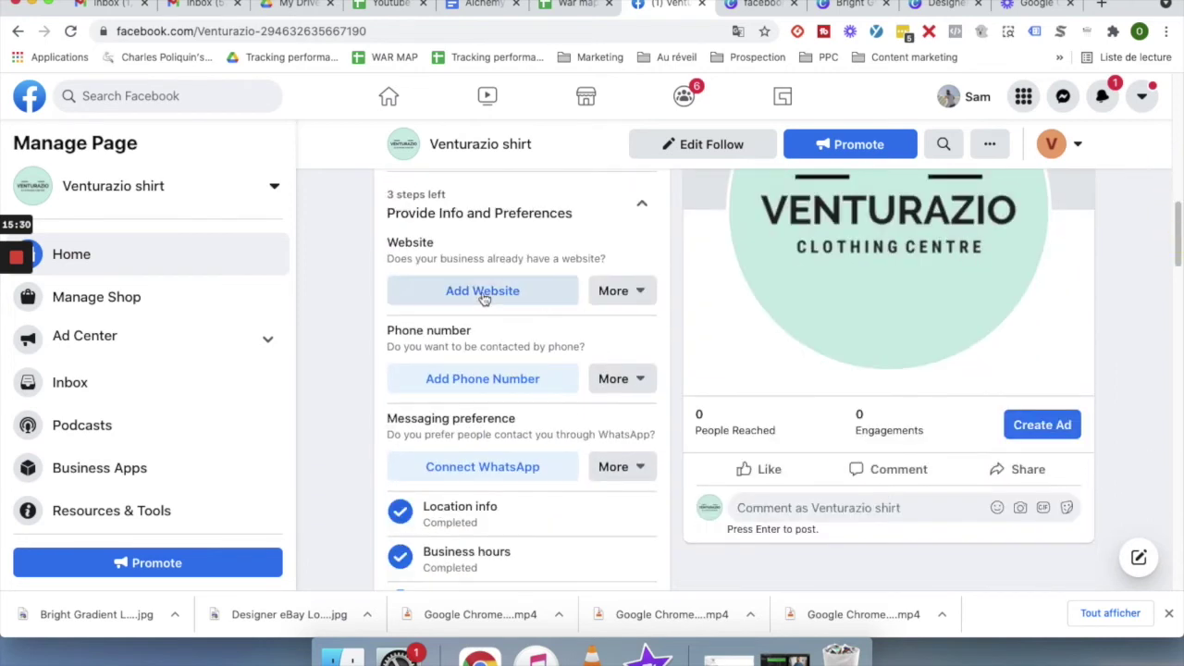
{"action": "left_click_drag", "start_coordinate": [1177, 258], "coordinate": [1178, 287]}
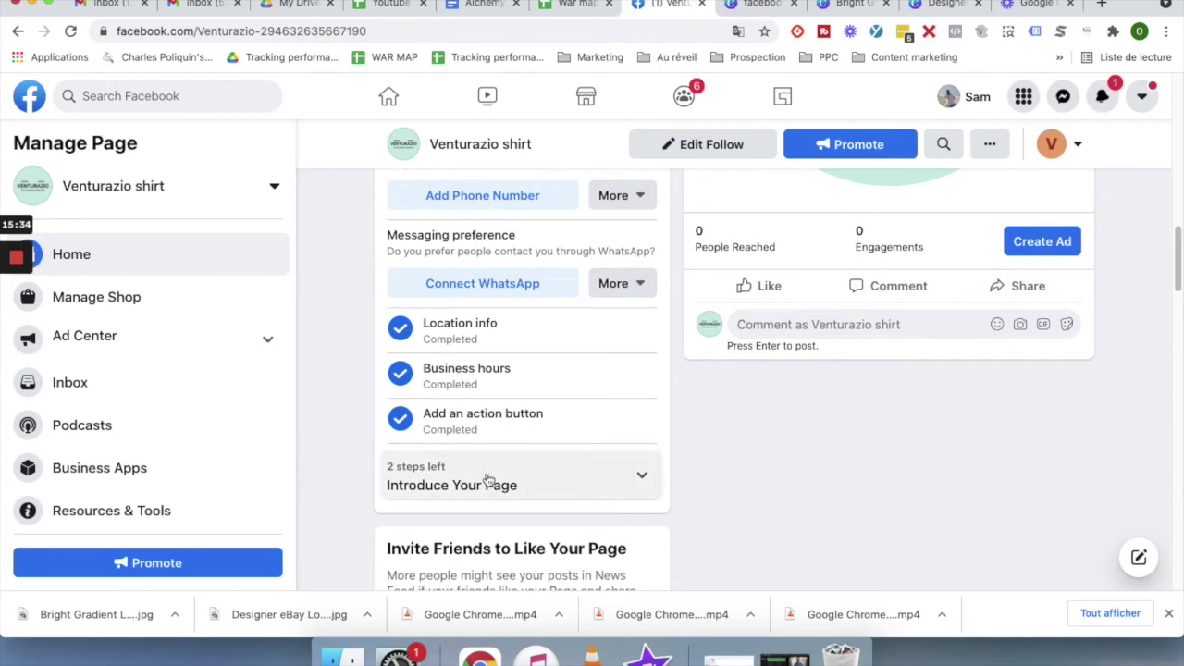
{"action": "left_click", "coordinate": [542, 478]}
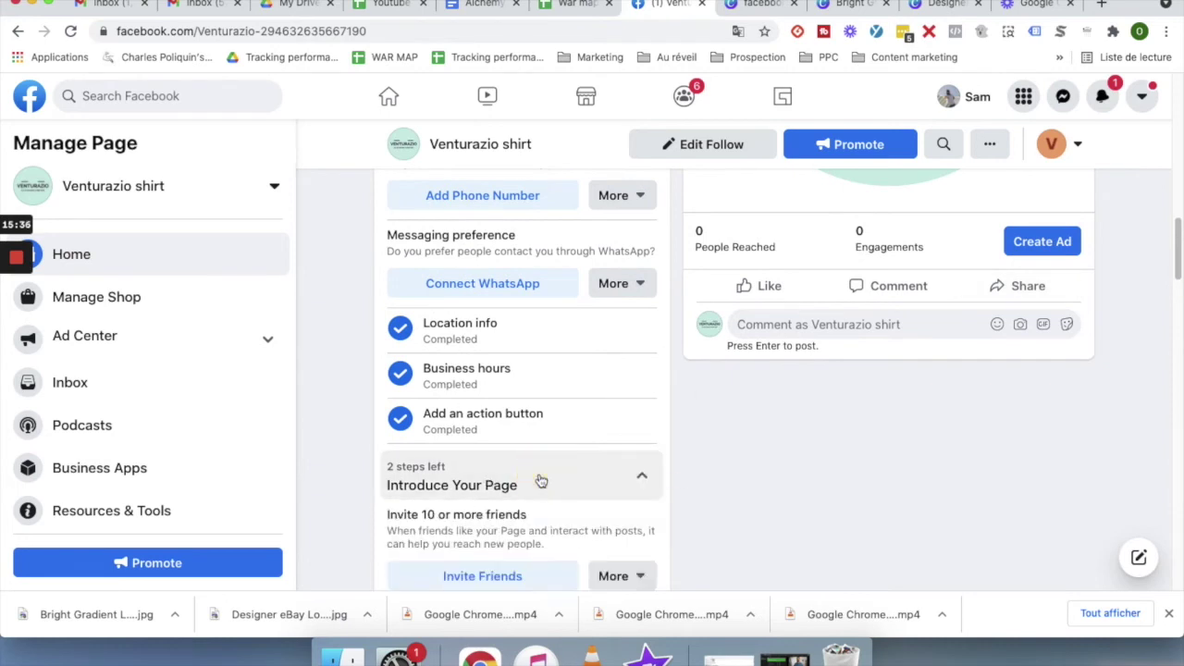
{"action": "left_click_drag", "start_coordinate": [1181, 248], "coordinate": [1181, 263]}
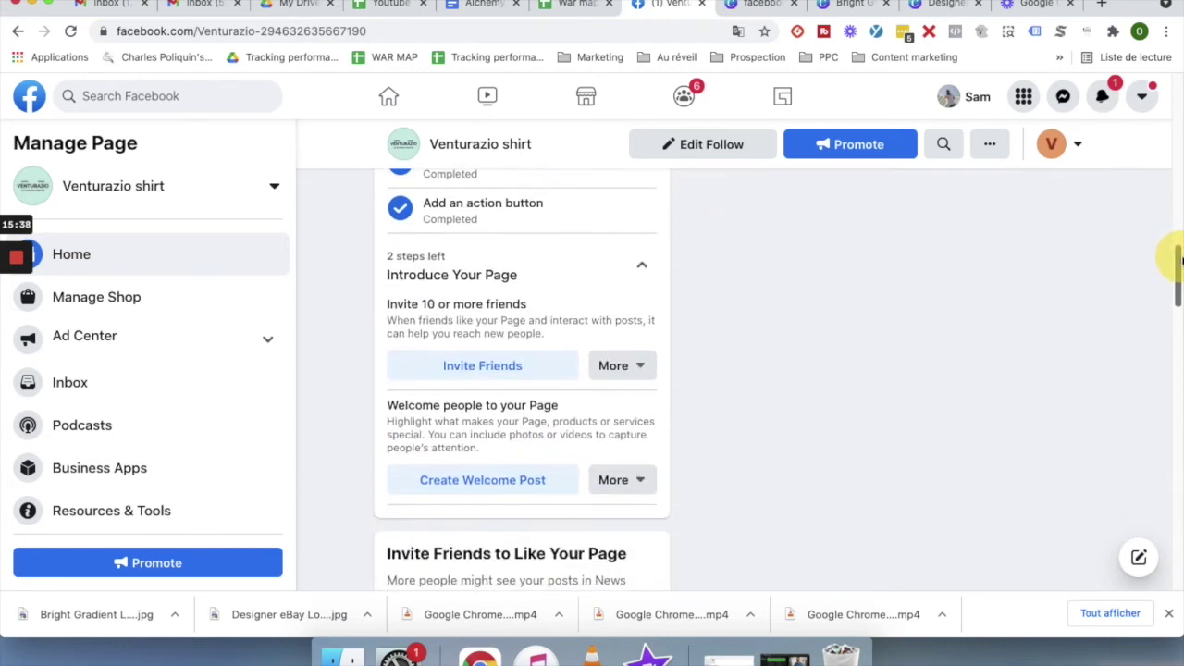
Publish a welcome post reading "Bienvenue sur la page Venturazio, notre nouvelle marque de vêtements pour sportifs.".
{"action": "left_click", "coordinate": [510, 482]}
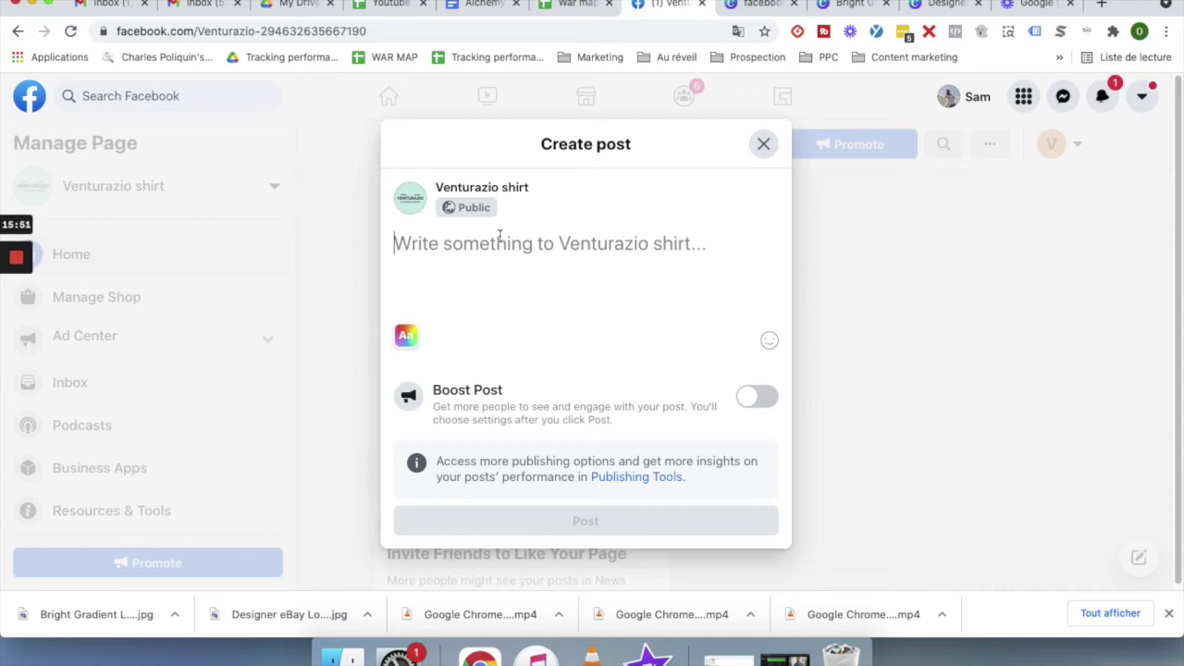
{"action": "type", "text": "Bie"}
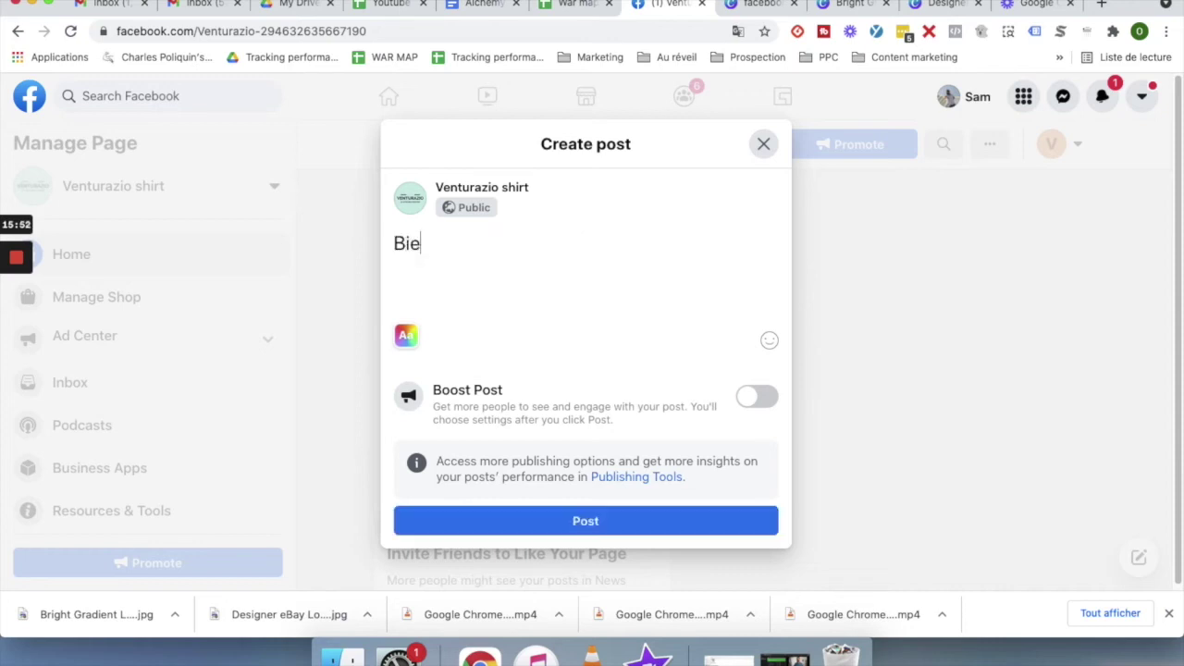
{"action": "type", "text": "nvenue sur la "}
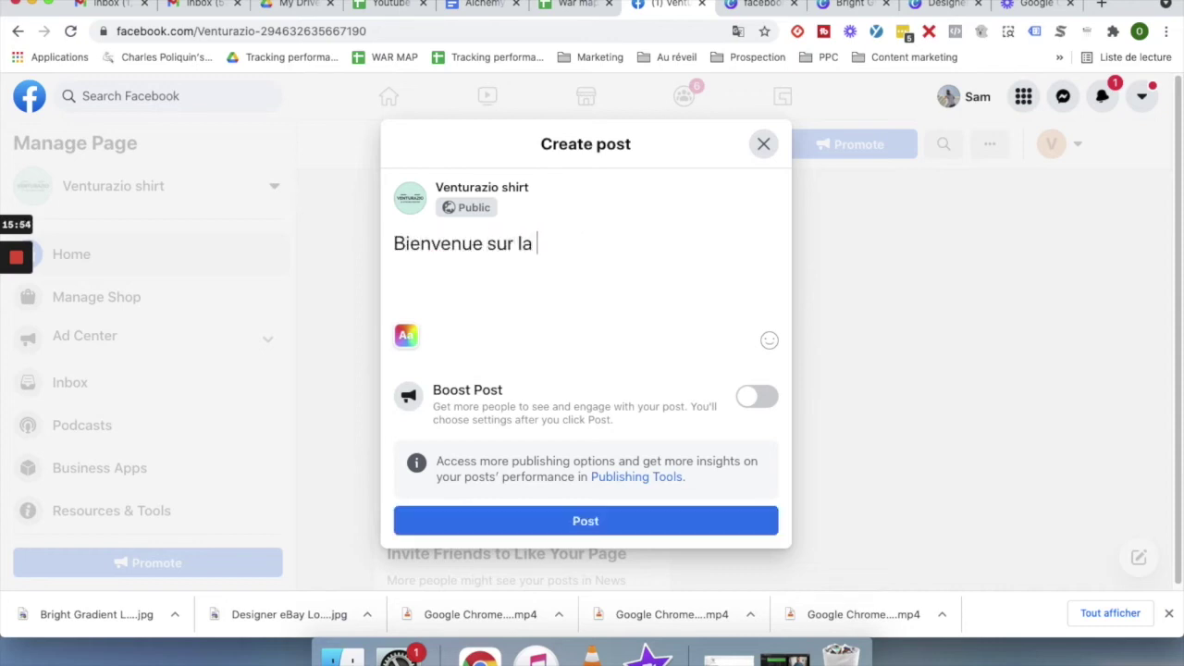
{"action": "type", "text": "page Ventur"}
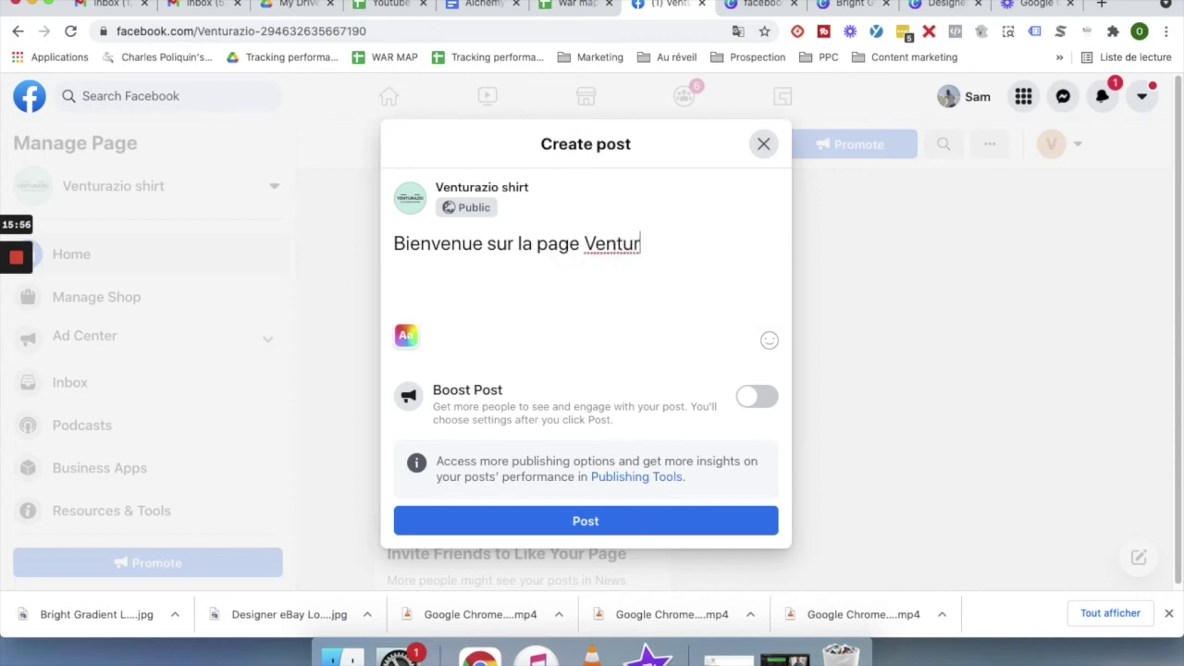
{"action": "type", "text": "azio, notre nouv"}
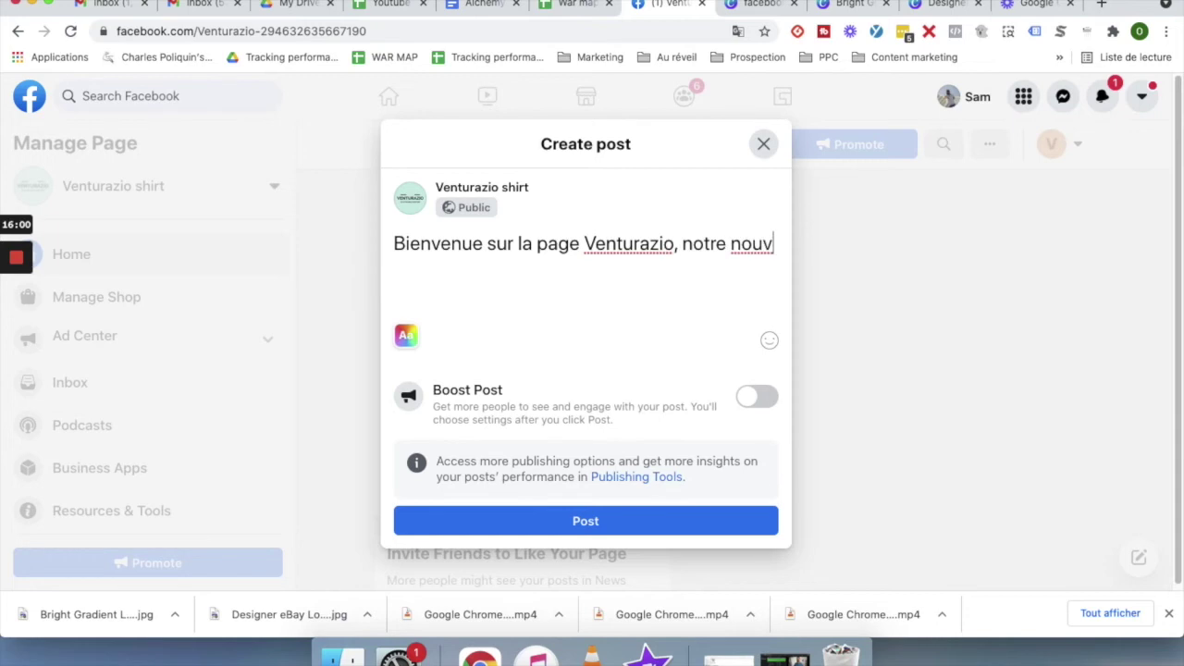
{"action": "type", "text": "elle marque de "}
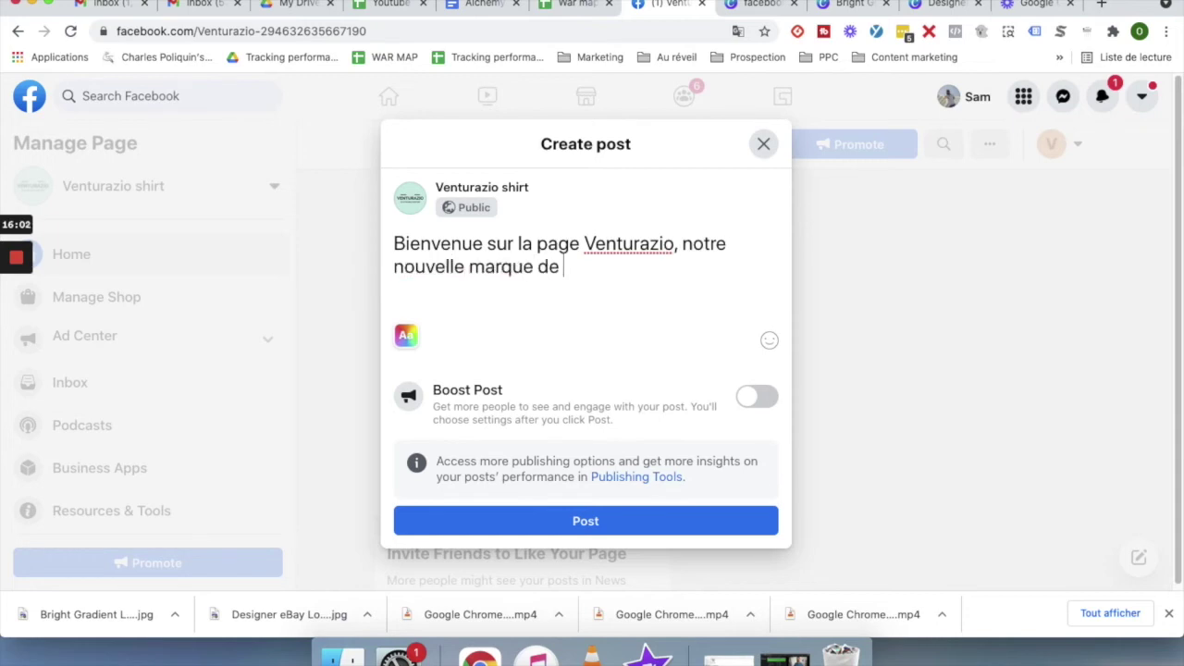
{"action": "type", "text": "vêtements "}
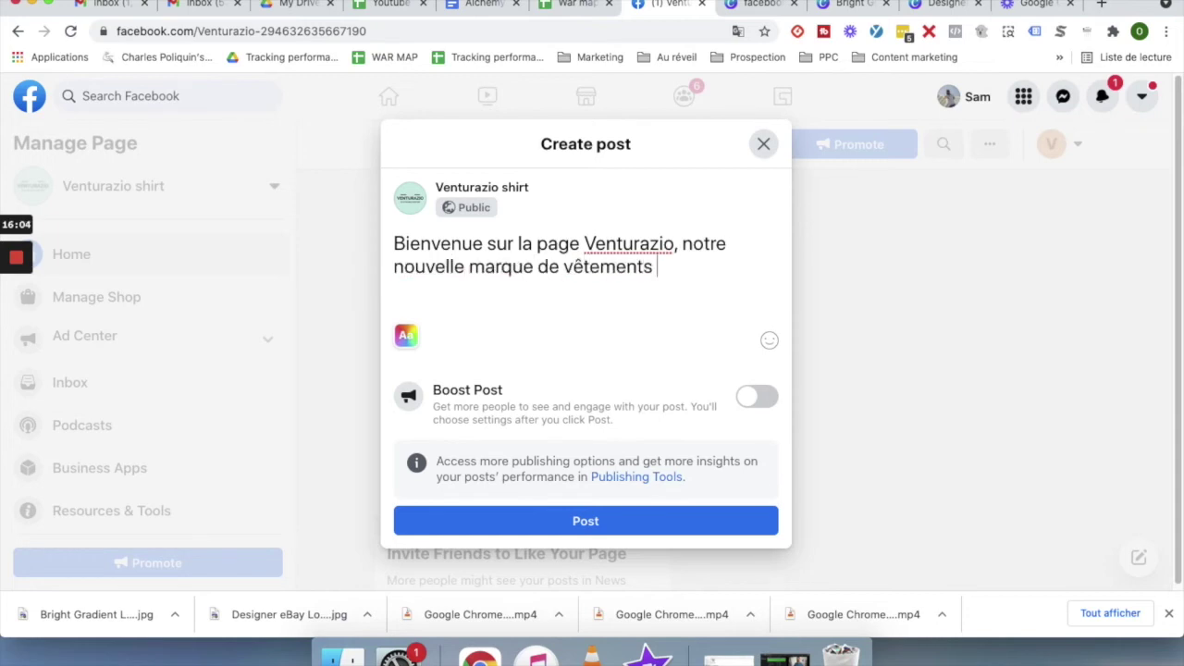
{"action": "type", "text": "pour sportif"}
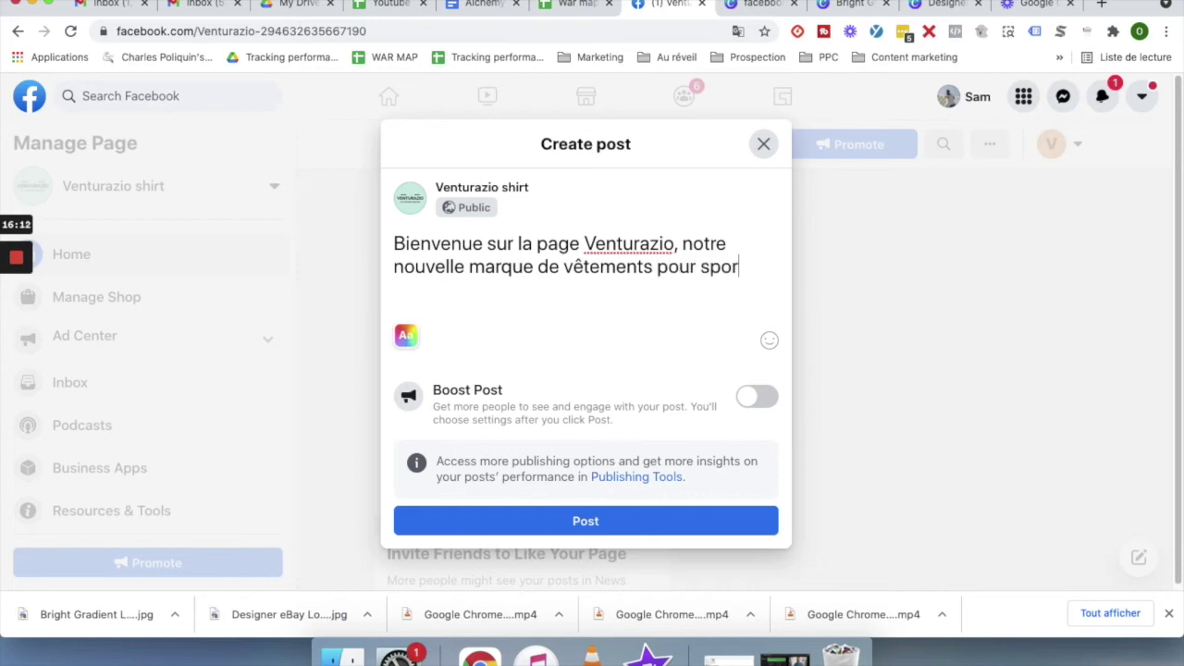
{"action": "type", "text": "s."}
{"action": "left_click", "coordinate": [588, 522]}
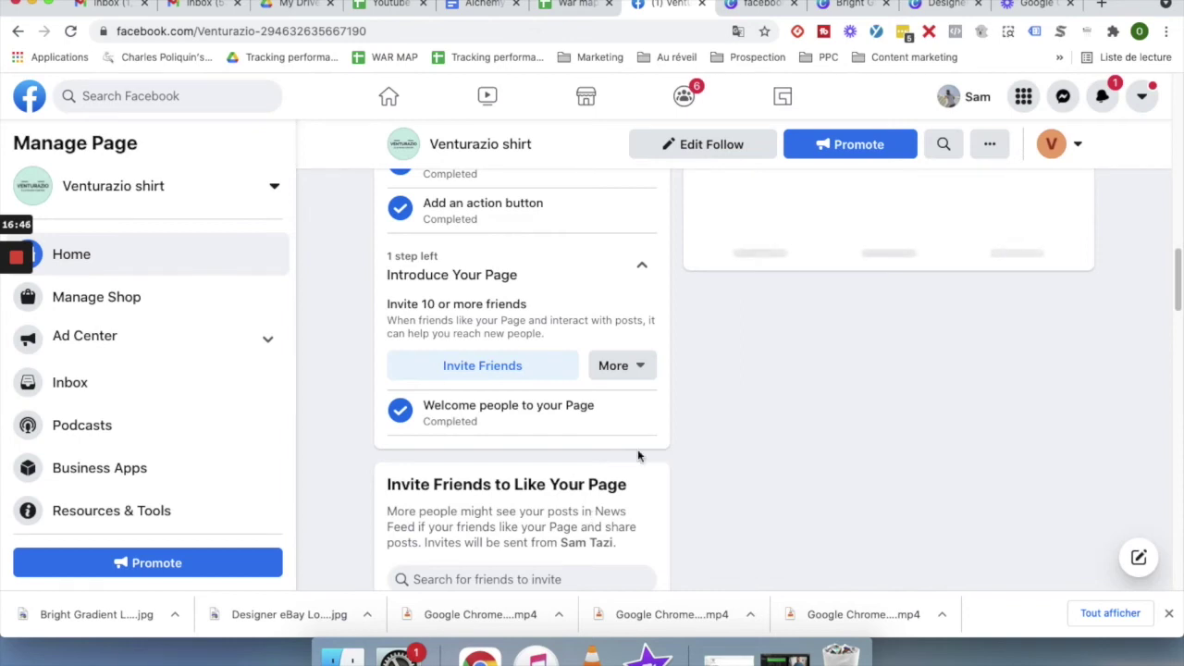
Examine the friend invitation section, the setup checklist, the cover and profile images and the Page's additional navigation options.
{"action": "left_click_drag", "start_coordinate": [1175, 308], "coordinate": [1178, 336]}
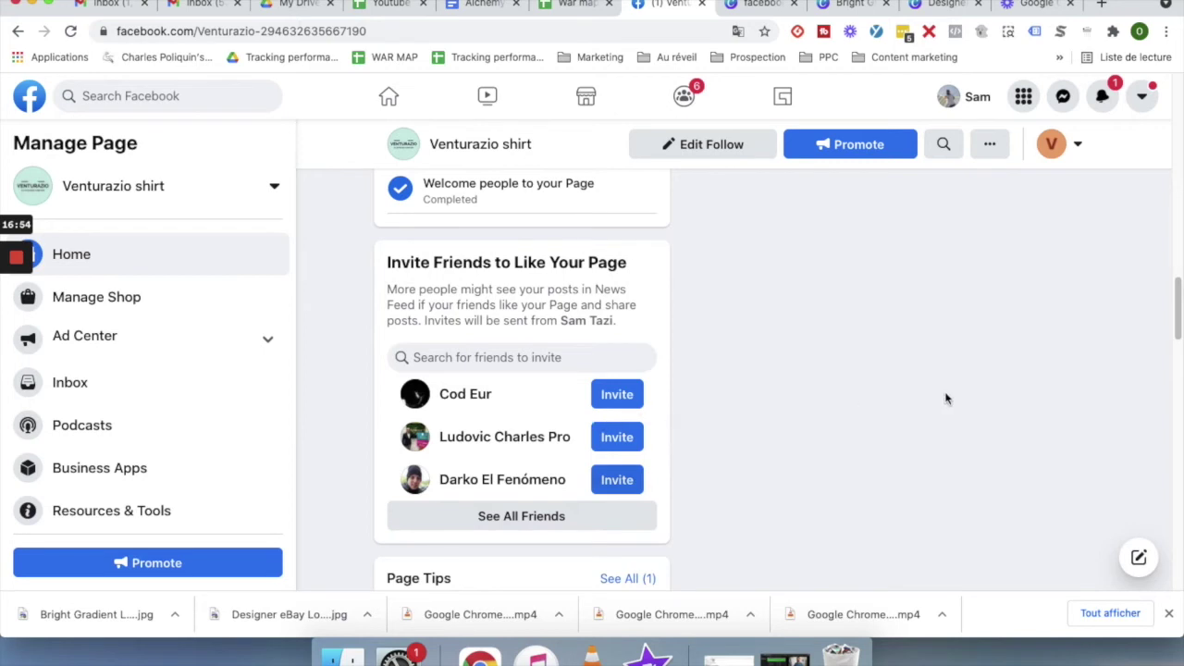
{"action": "left_click_drag", "start_coordinate": [1174, 324], "coordinate": [1178, 243]}
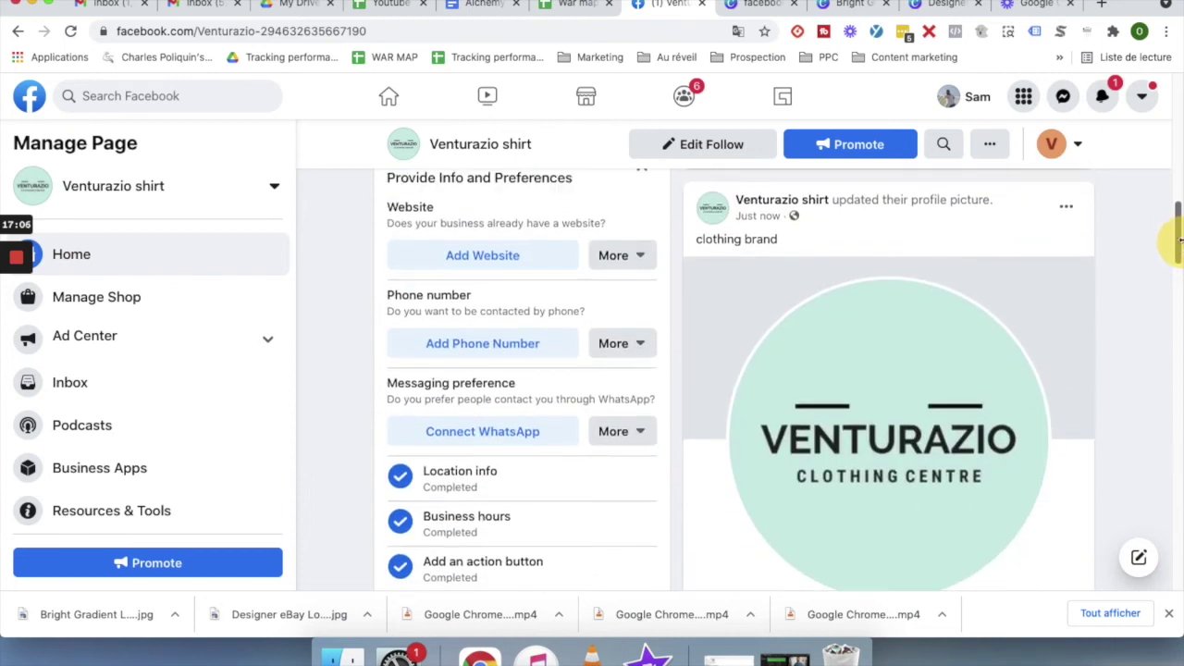
{"action": "left_click_drag", "start_coordinate": [1178, 242], "coordinate": [1172, 321]}
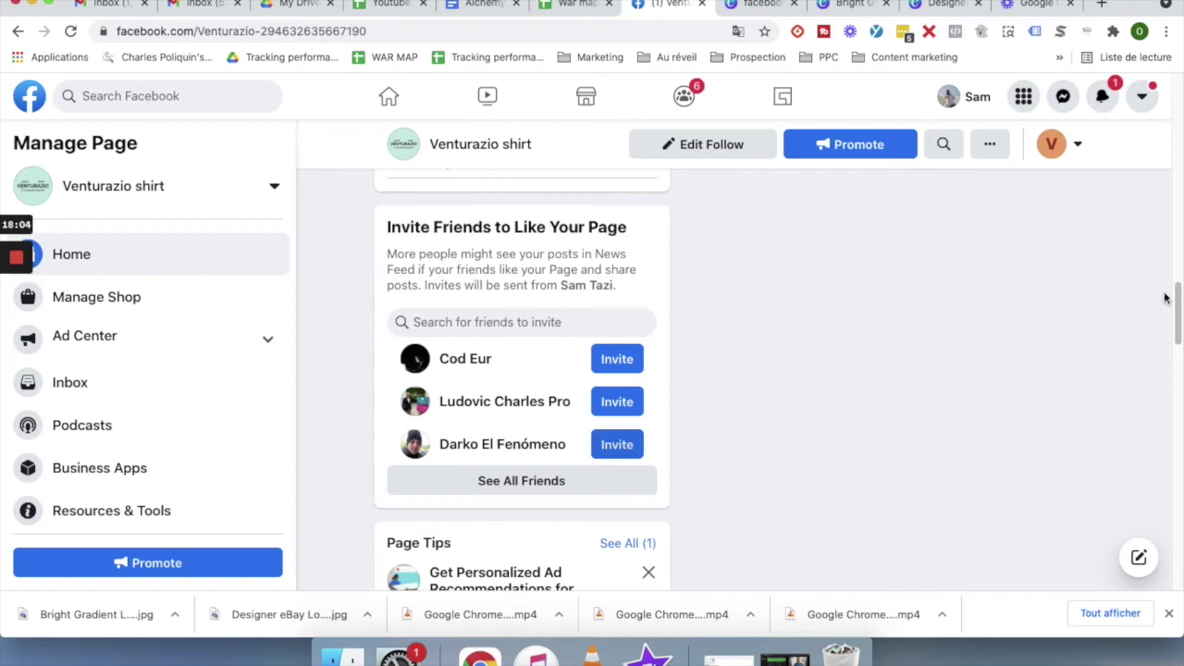
{"action": "left_click_drag", "start_coordinate": [1179, 307], "coordinate": [1167, 96]}
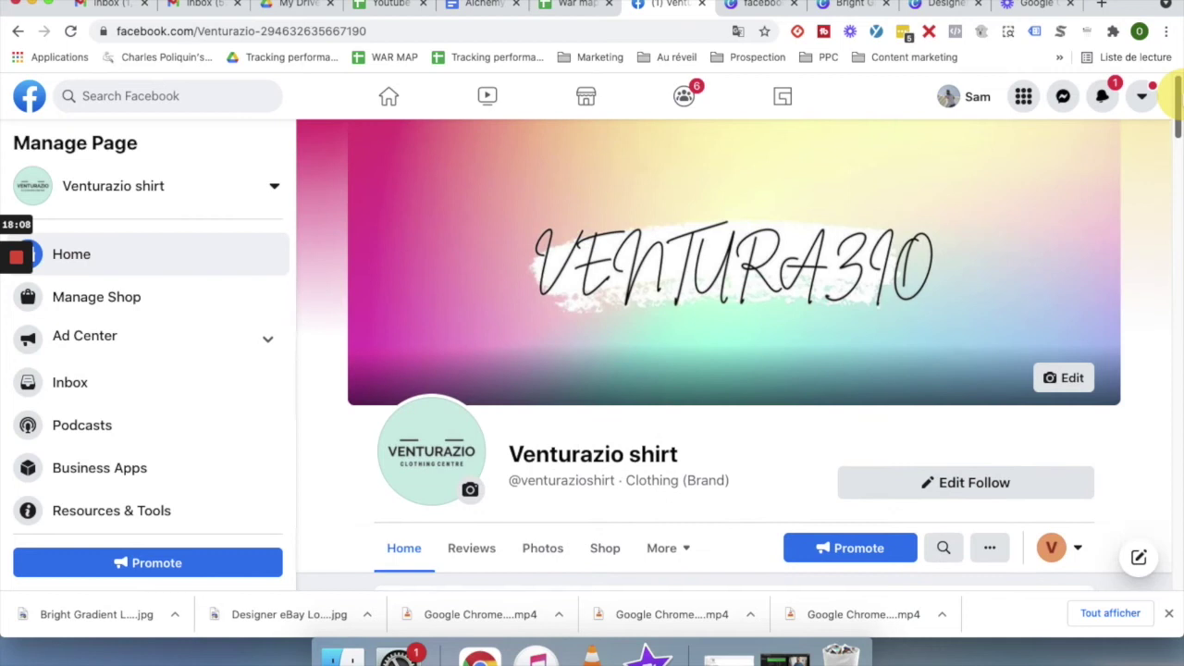
{"action": "scroll", "coordinate": [1179, 123], "scroll_direction": "down", "scroll_amount": 3}
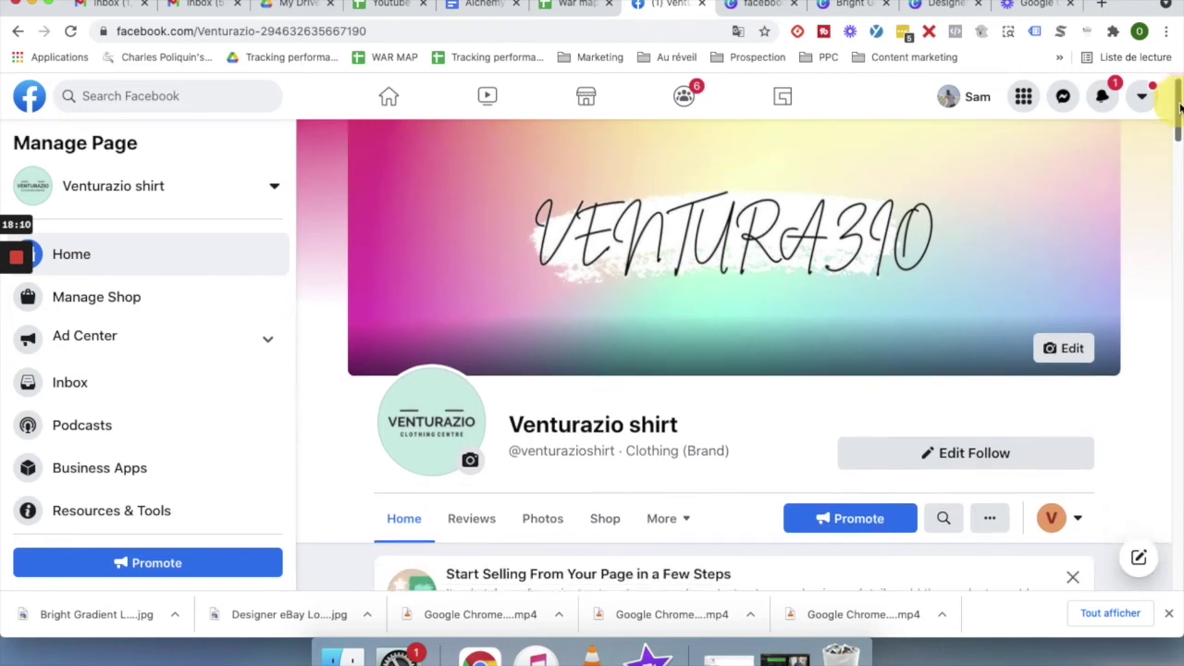
{"action": "scroll", "coordinate": [1179, 123], "scroll_direction": "down", "scroll_amount": 2}
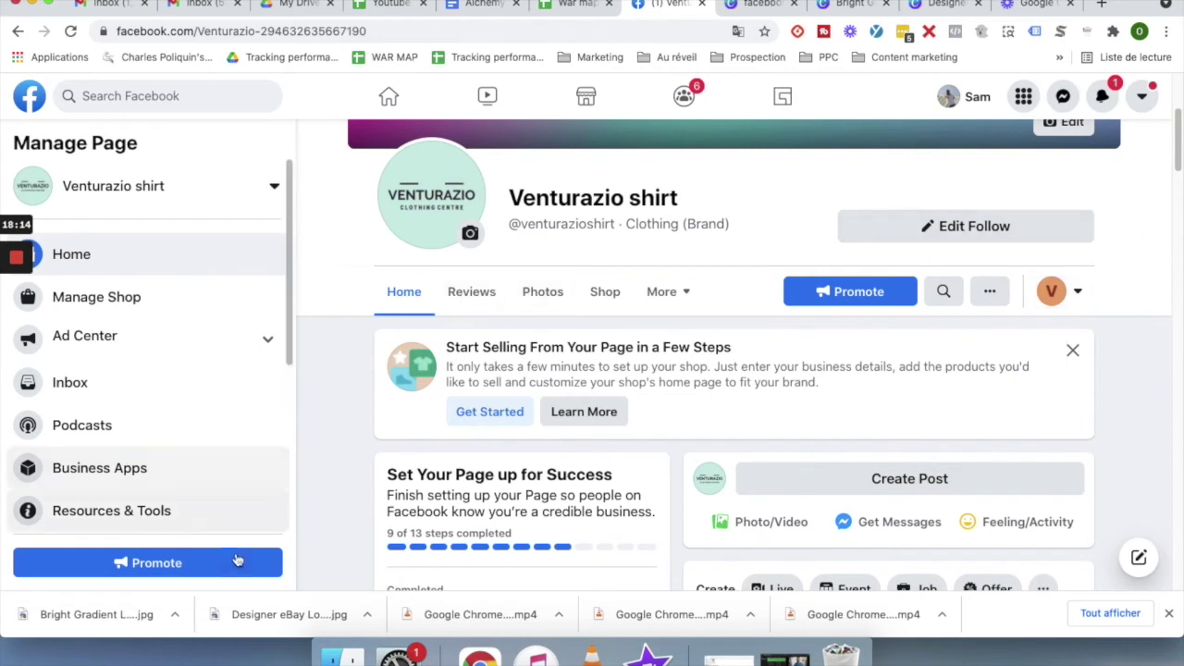
{"action": "scroll", "coordinate": [1180, 148], "scroll_direction": "up", "scroll_amount": 3}
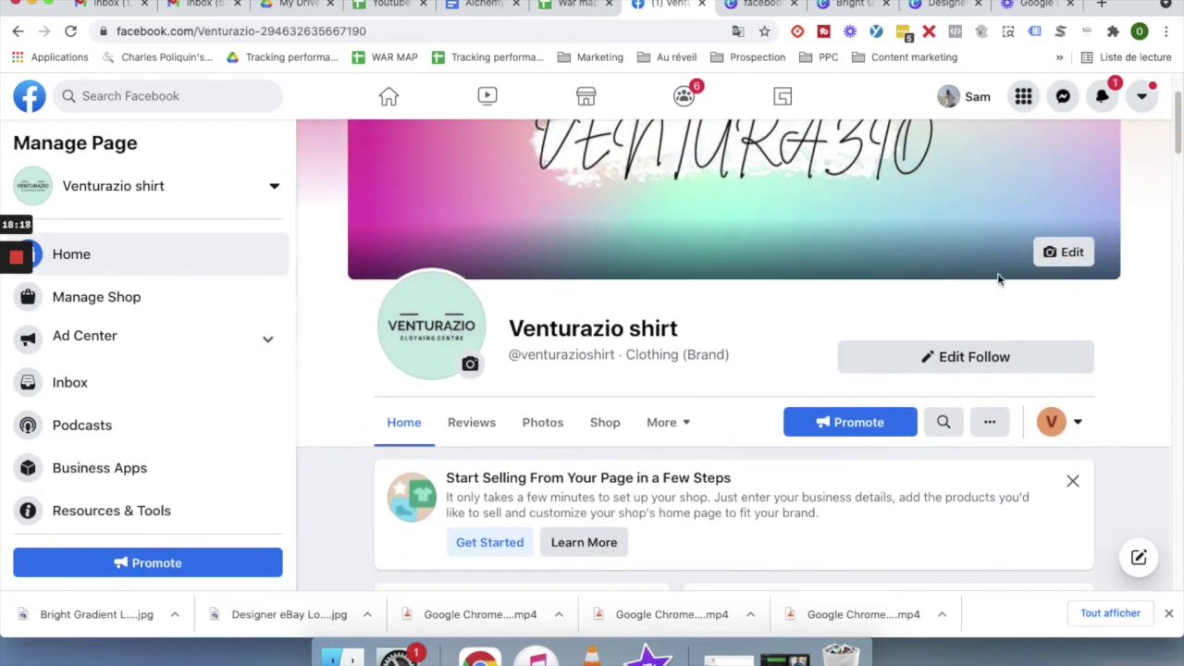
{"action": "scroll", "coordinate": [1175, 203], "scroll_direction": "down", "scroll_amount": 5}
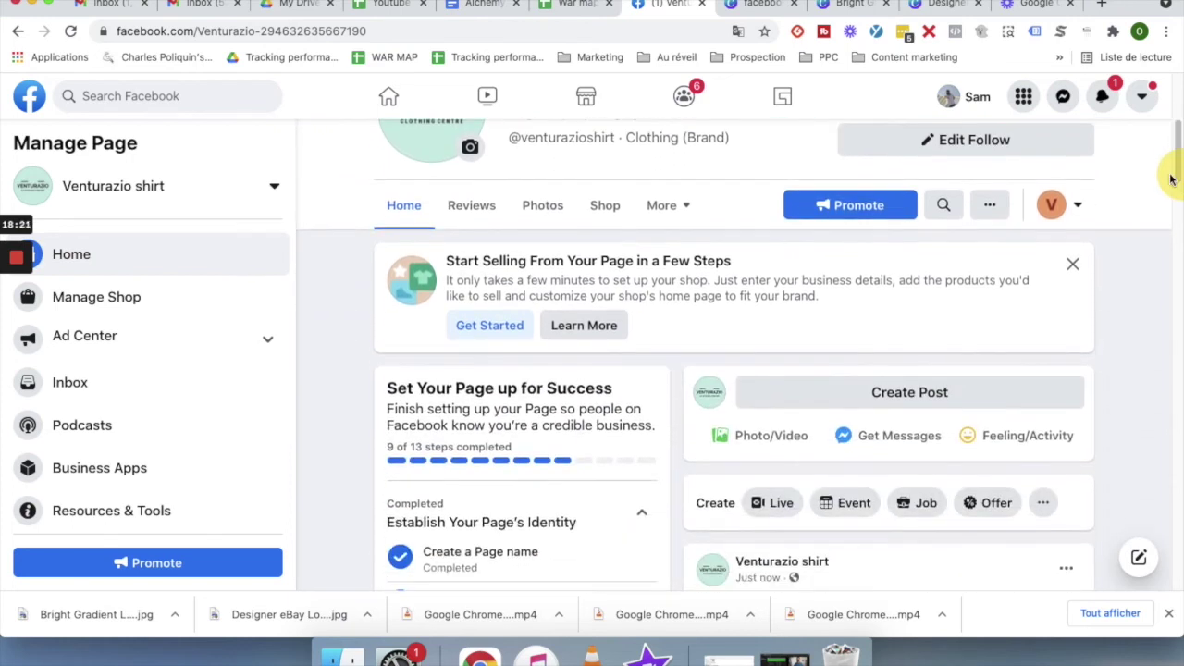
{"action": "left_click", "coordinate": [663, 211]}
{"action": "left_click", "coordinate": [662, 211]}
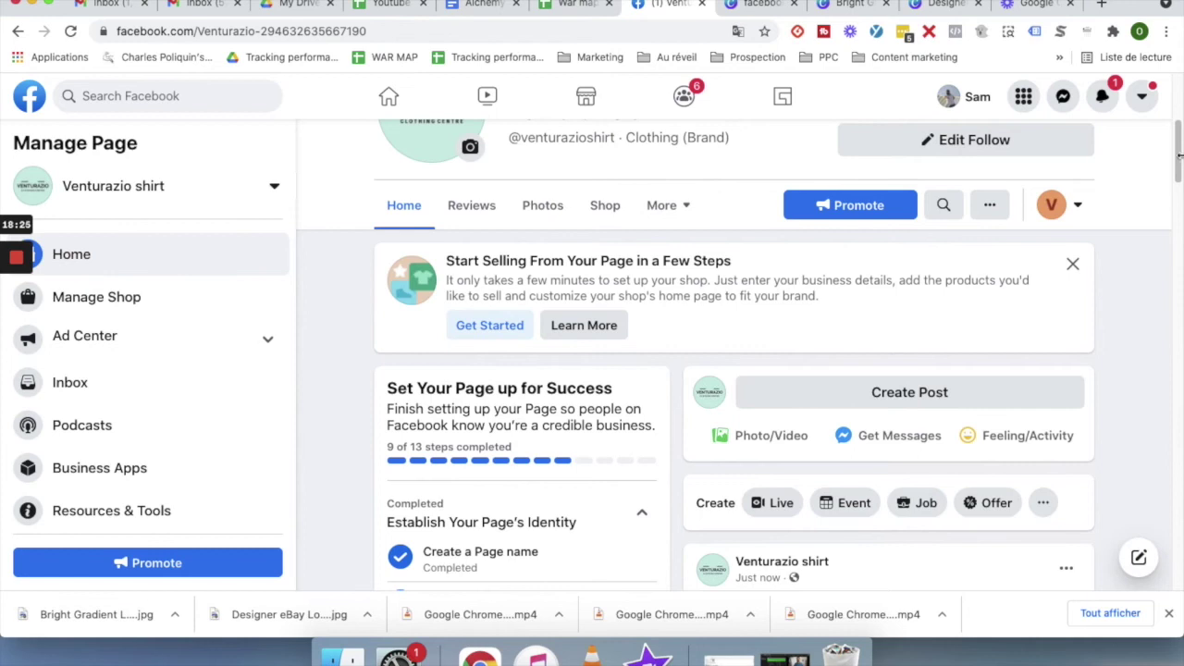
Review the published welcome post and the extra content type offered among the Page's creation options.
{"action": "scroll", "coordinate": [1171, 192], "scroll_direction": "down", "scroll_amount": 5}
{"action": "scroll", "coordinate": [1172, 194], "scroll_direction": "up", "scroll_amount": 3}
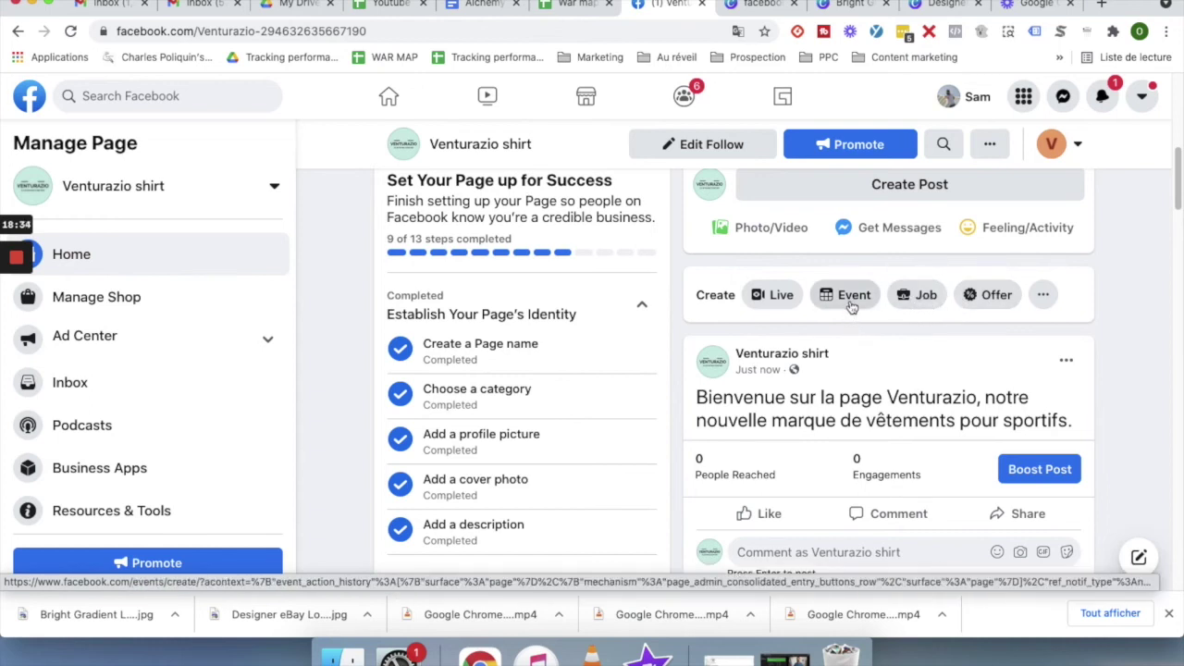
{"action": "left_click", "coordinate": [1044, 294]}
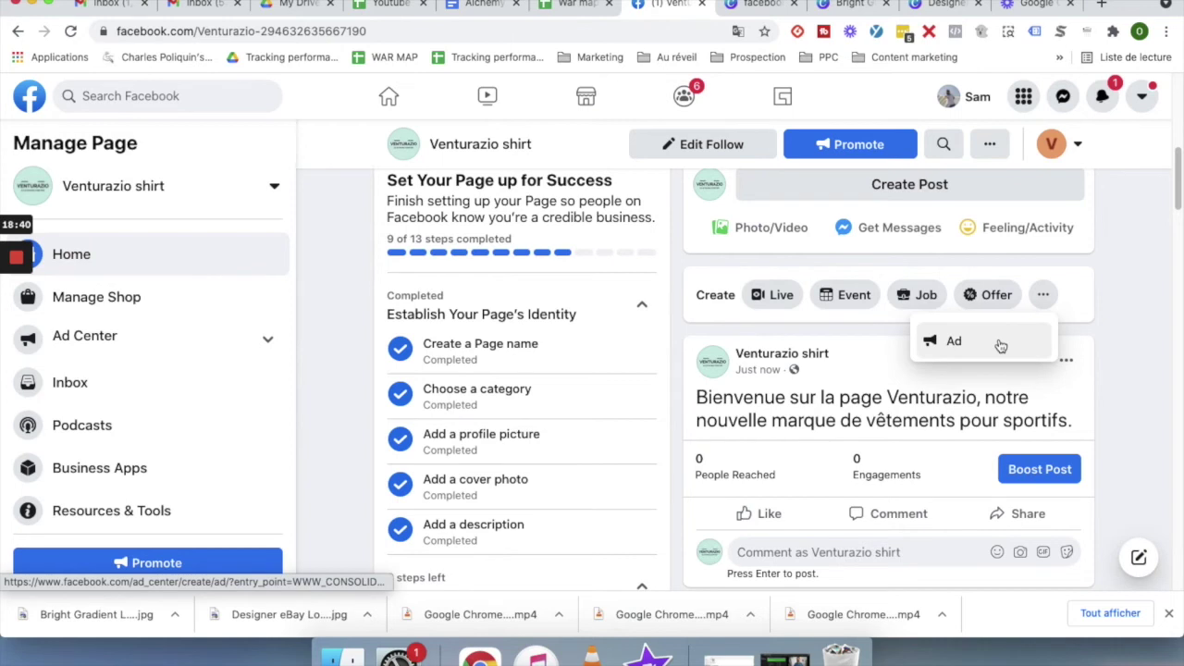
{"action": "left_click_drag", "start_coordinate": [1179, 211], "coordinate": [1177, 109]}
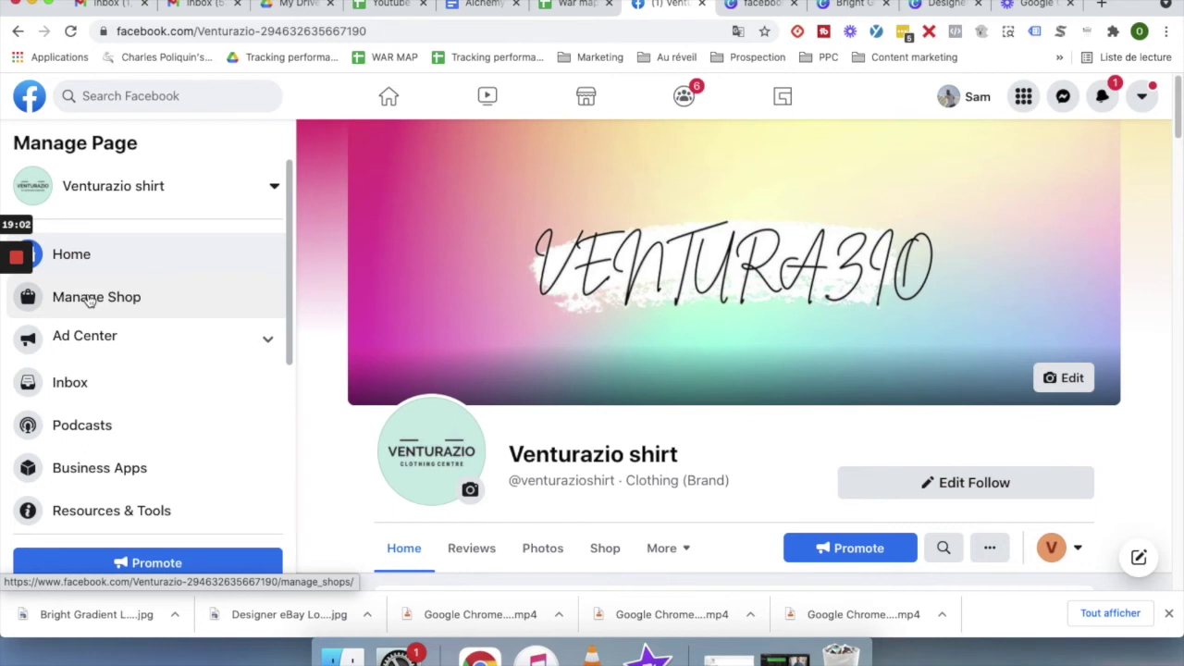
Look at the Page's shop setup offer, and examine the Ad Center with its All Ads and Audiences sections expanded.
{"action": "left_click", "coordinate": [166, 306]}
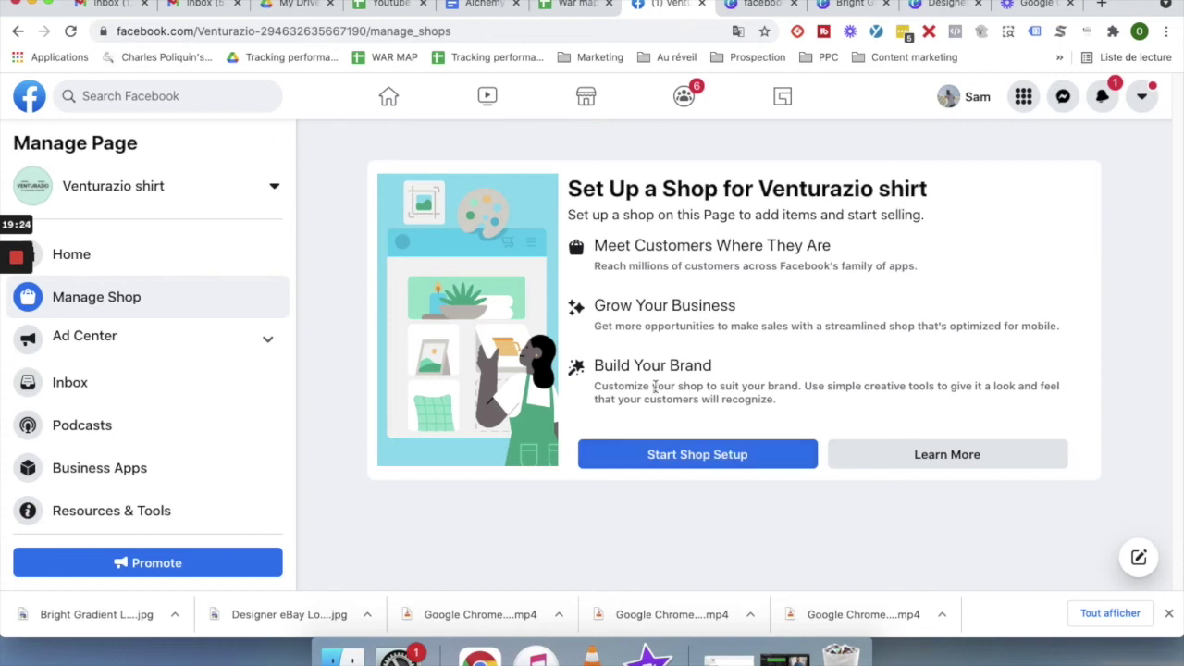
{"action": "left_click", "coordinate": [265, 344]}
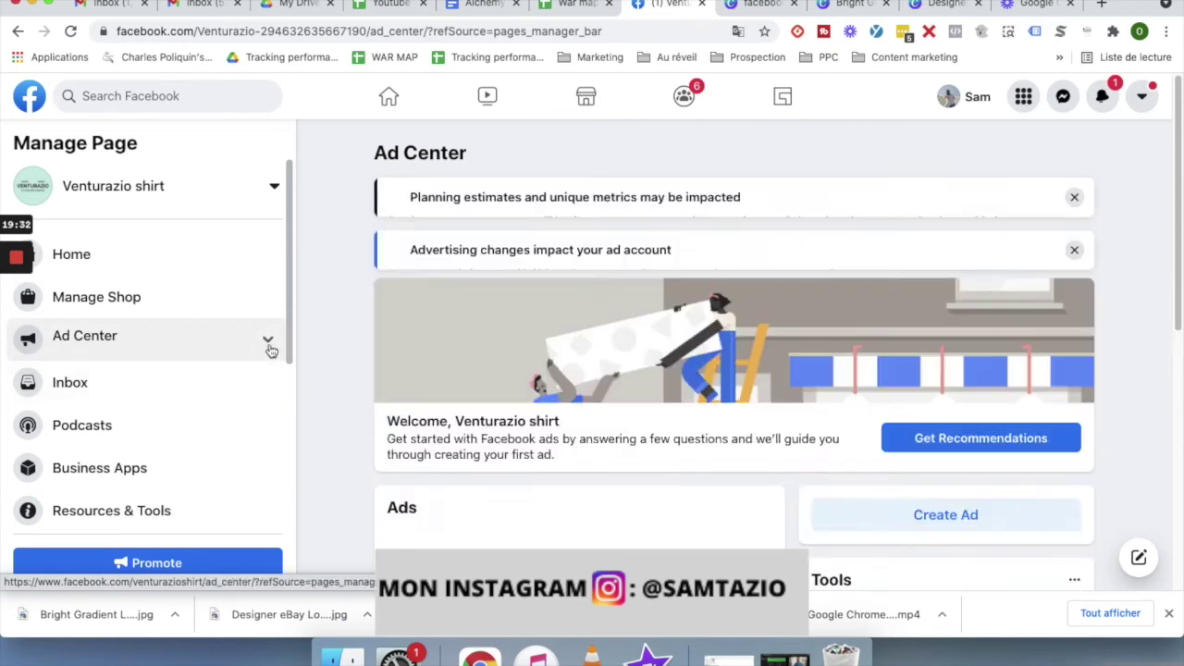
{"action": "scroll", "coordinate": [626, 333], "scroll_direction": "down", "scroll_amount": 10}
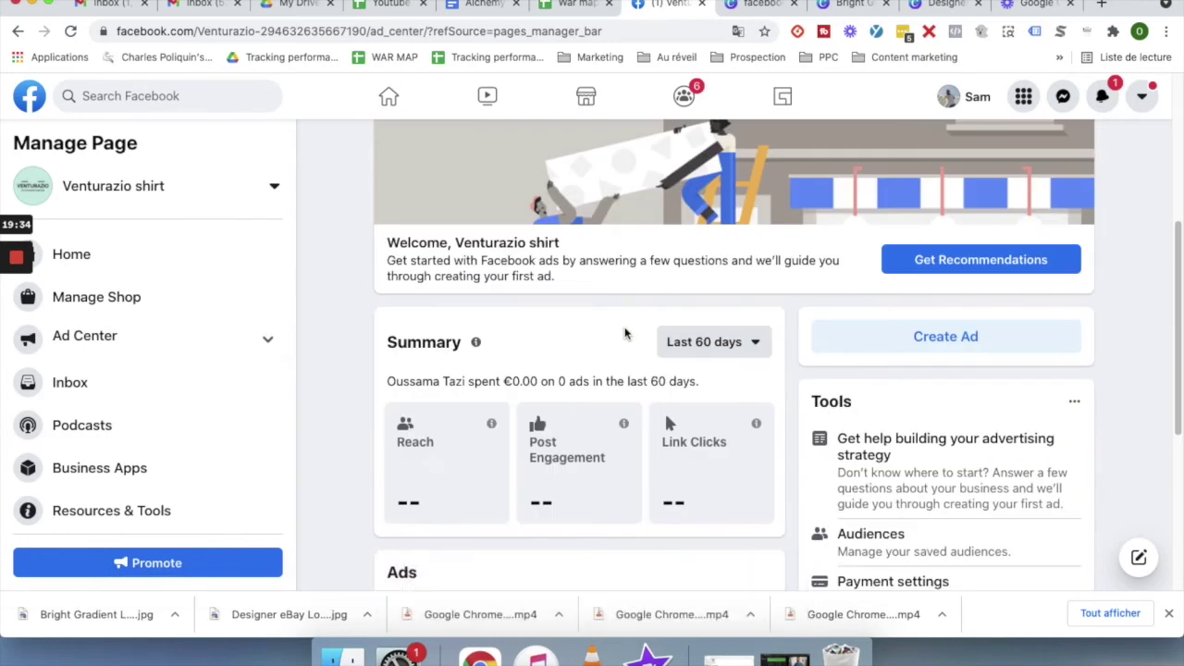
{"action": "scroll", "coordinate": [625, 333], "scroll_direction": "up", "scroll_amount": 10}
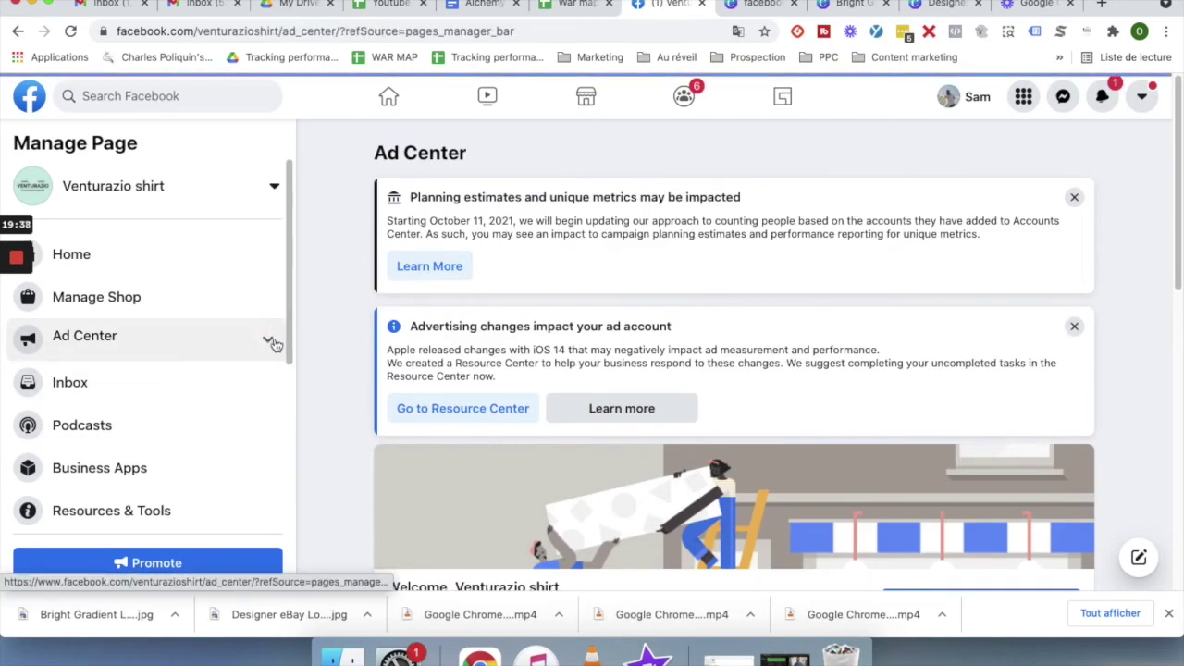
{"action": "left_click", "coordinate": [268, 340]}
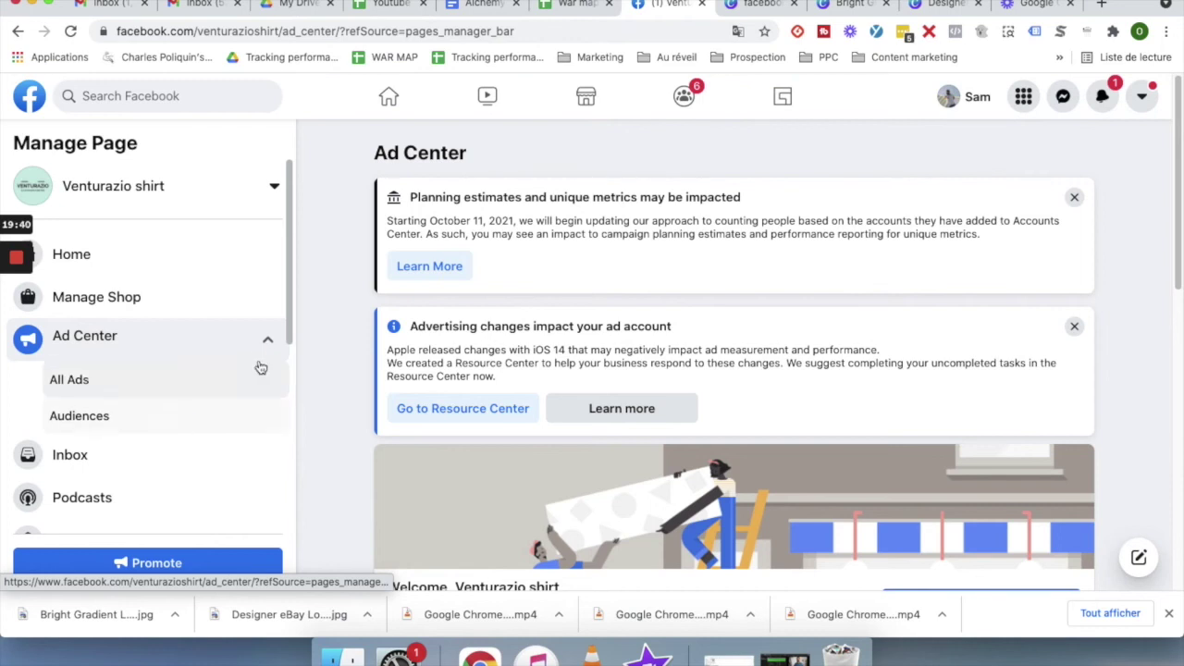
{"action": "scroll", "coordinate": [193, 447], "scroll_direction": "down", "scroll_amount": 1}
{"action": "left_click_drag", "start_coordinate": [286, 337], "coordinate": [153, 367]}
Open the Page's Inbox and examine its Chat Plugin settings.
{"action": "left_click", "coordinate": [143, 344]}
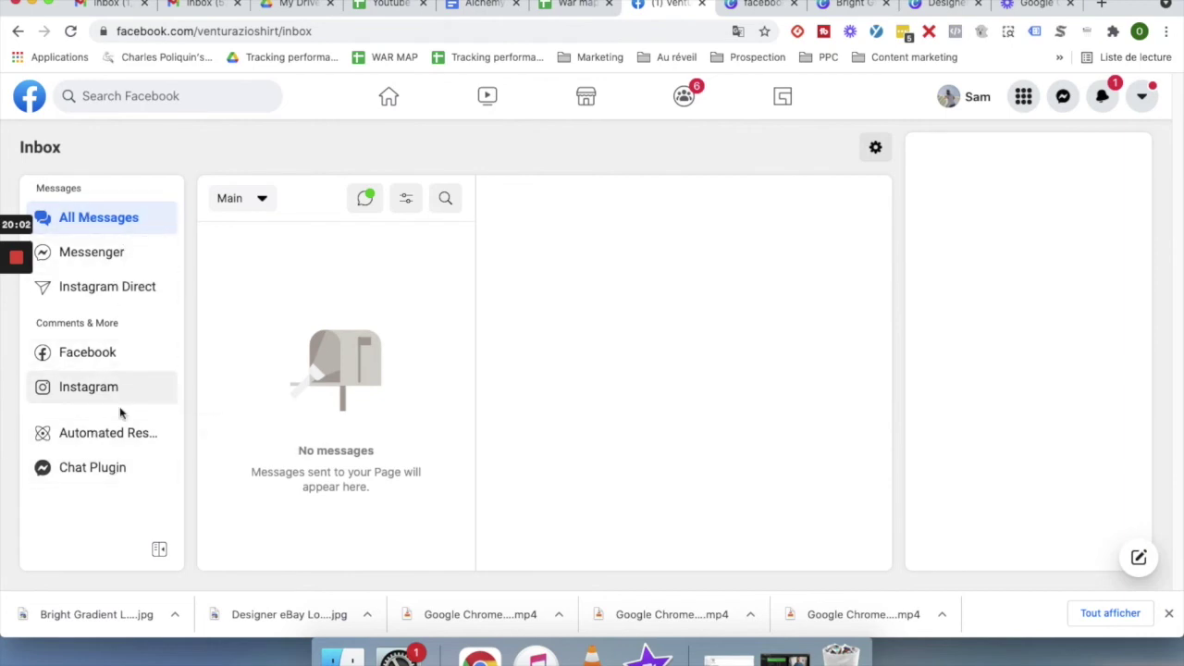
{"action": "left_click", "coordinate": [97, 474]}
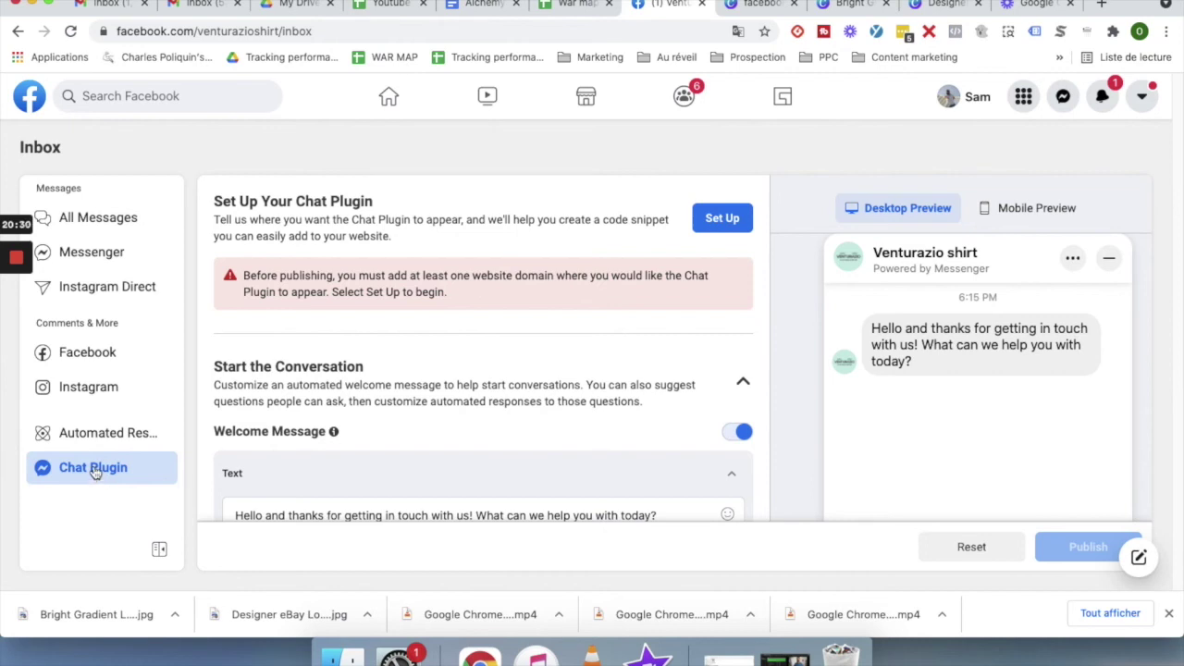
{"action": "left_click", "coordinate": [107, 473]}
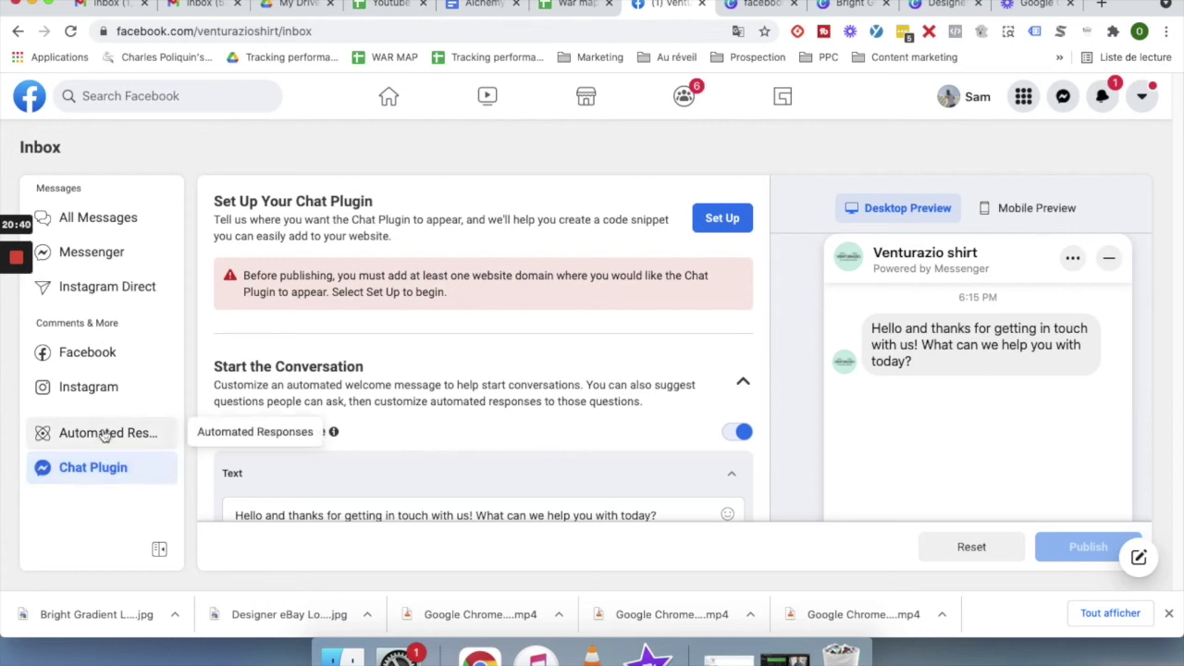
Open the Inbox's automated responses, try the Frequently Asked Questions switch on and off, and turn on Instant Reply.
{"action": "left_click", "coordinate": [104, 433]}
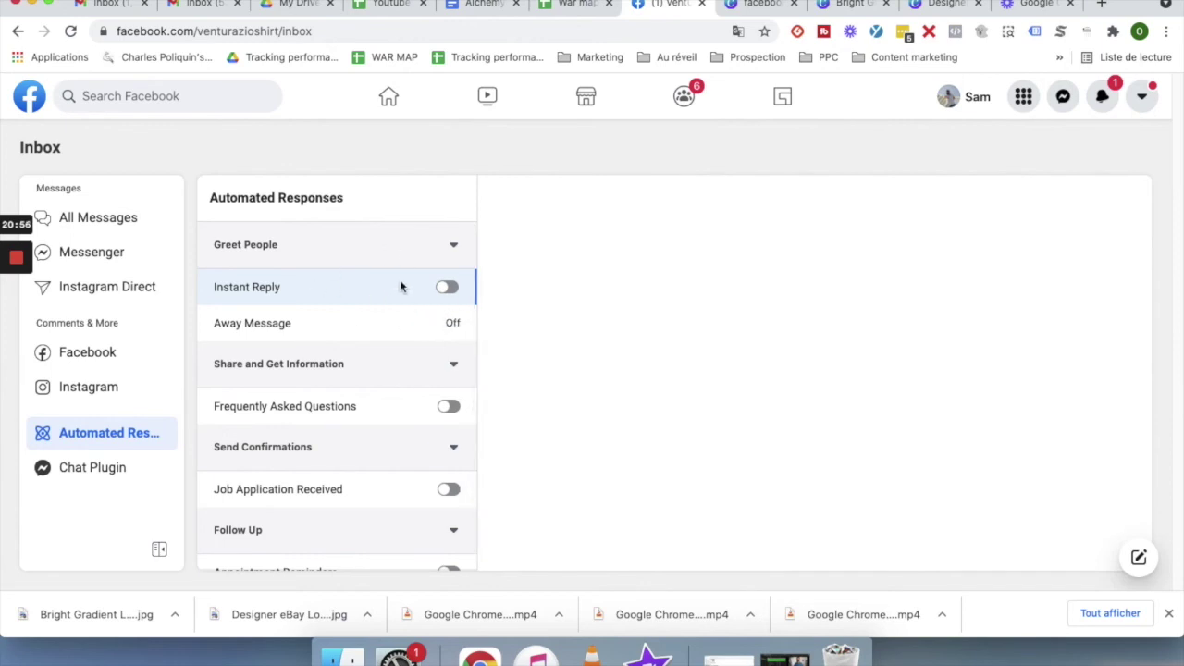
{"action": "left_click", "coordinate": [443, 292]}
{"action": "left_click", "coordinate": [445, 290]}
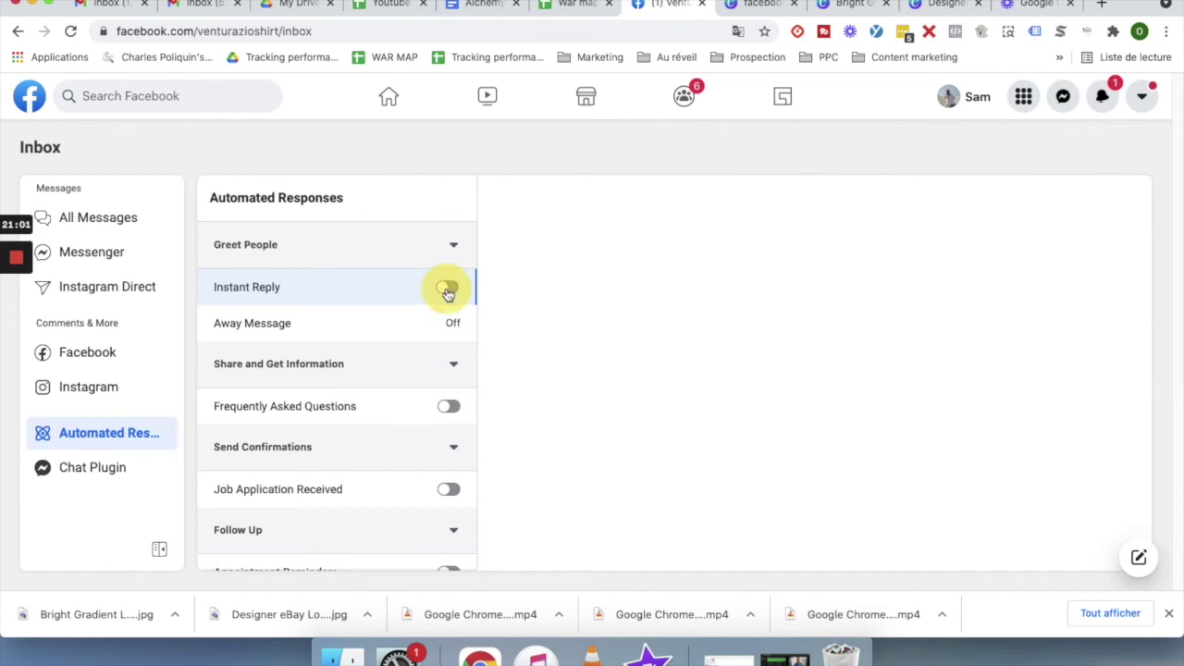
{"action": "left_click", "coordinate": [447, 290]}
{"action": "left_click", "coordinate": [446, 289]}
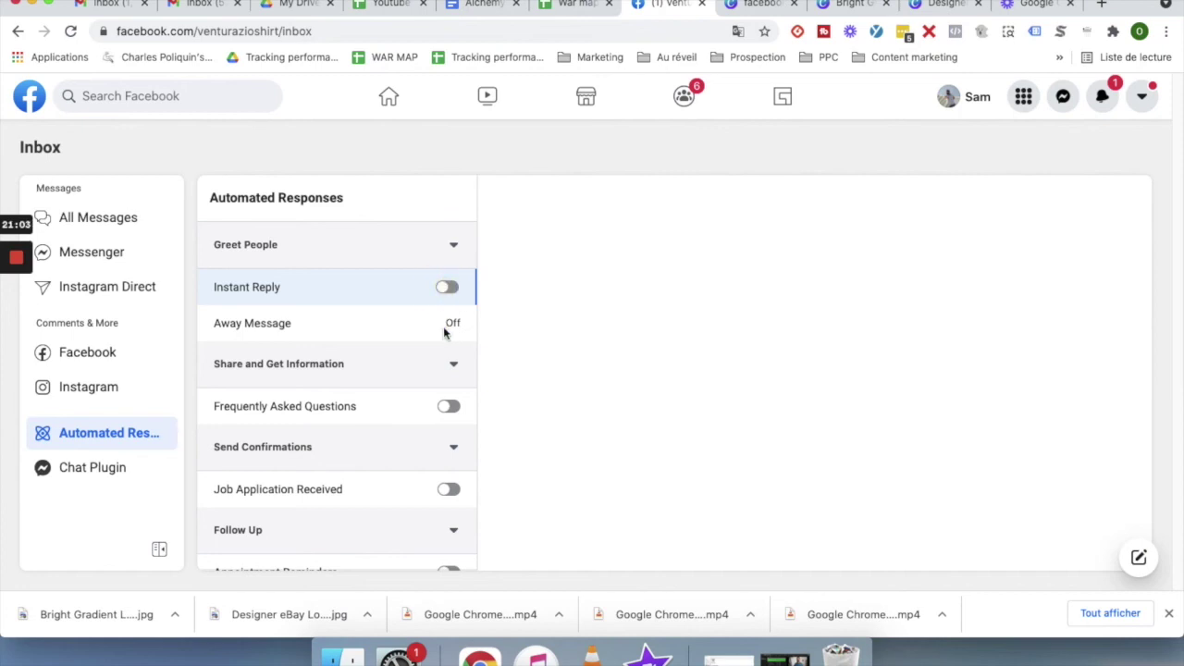
{"action": "scroll", "coordinate": [445, 372], "scroll_direction": "down", "scroll_amount": 1}
{"action": "scroll", "coordinate": [449, 333], "scroll_direction": "up", "scroll_amount": 1}
{"action": "left_click", "coordinate": [444, 290]}
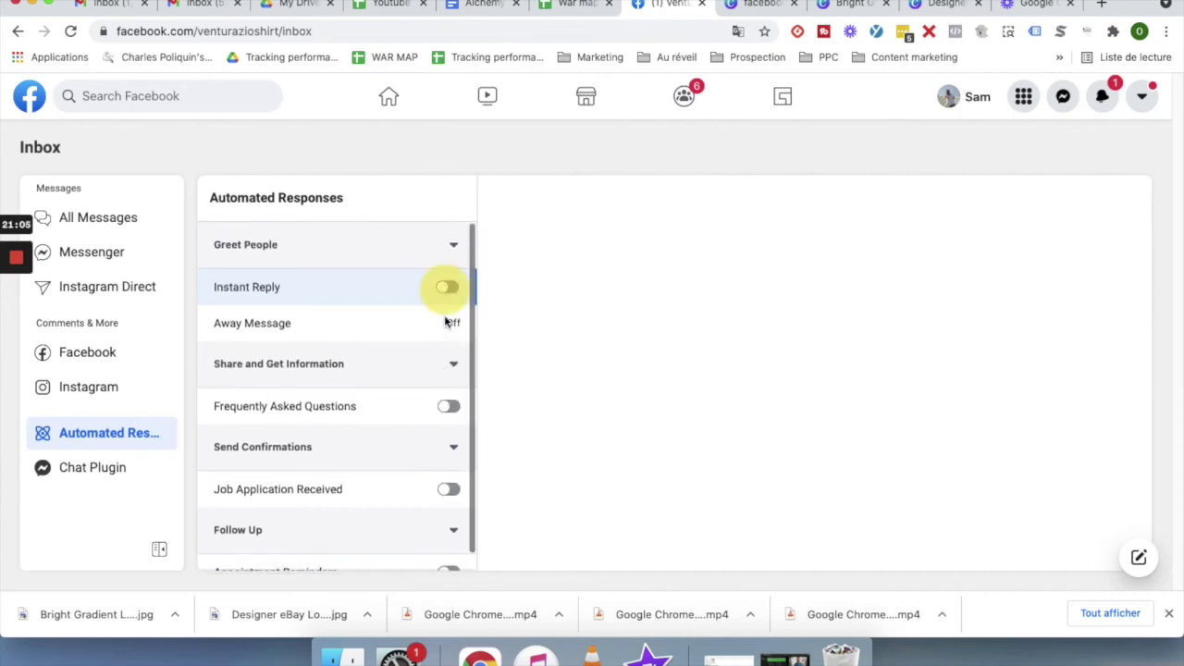
{"action": "left_click", "coordinate": [449, 408]}
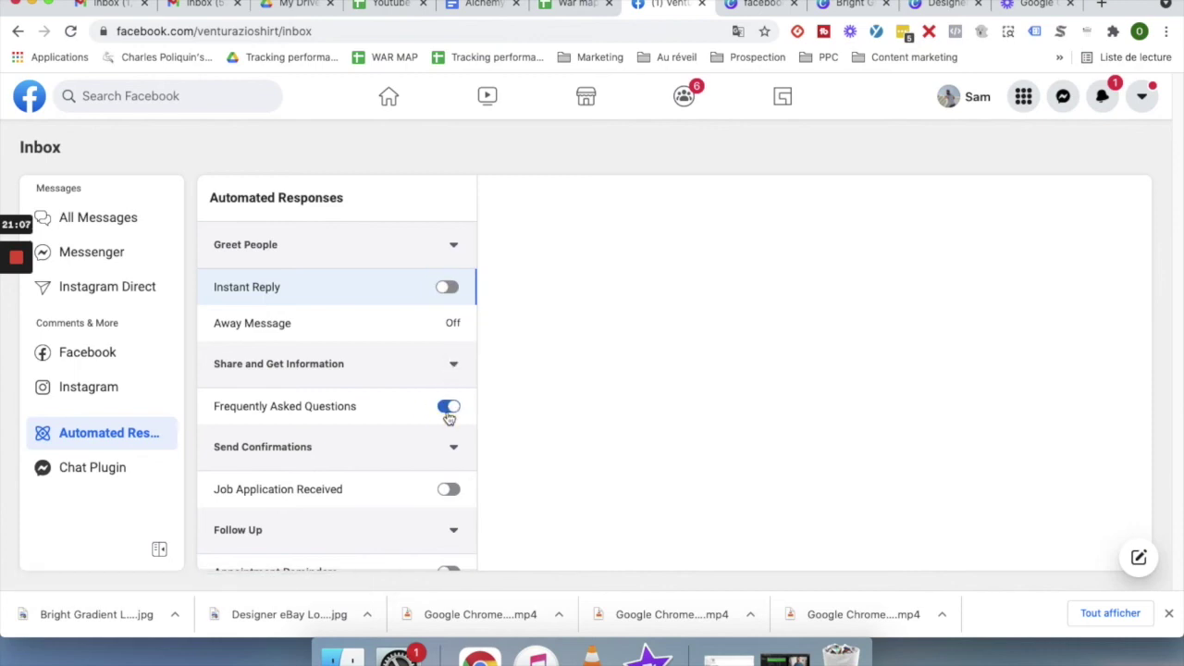
{"action": "left_click", "coordinate": [453, 409]}
{"action": "left_click", "coordinate": [445, 290]}
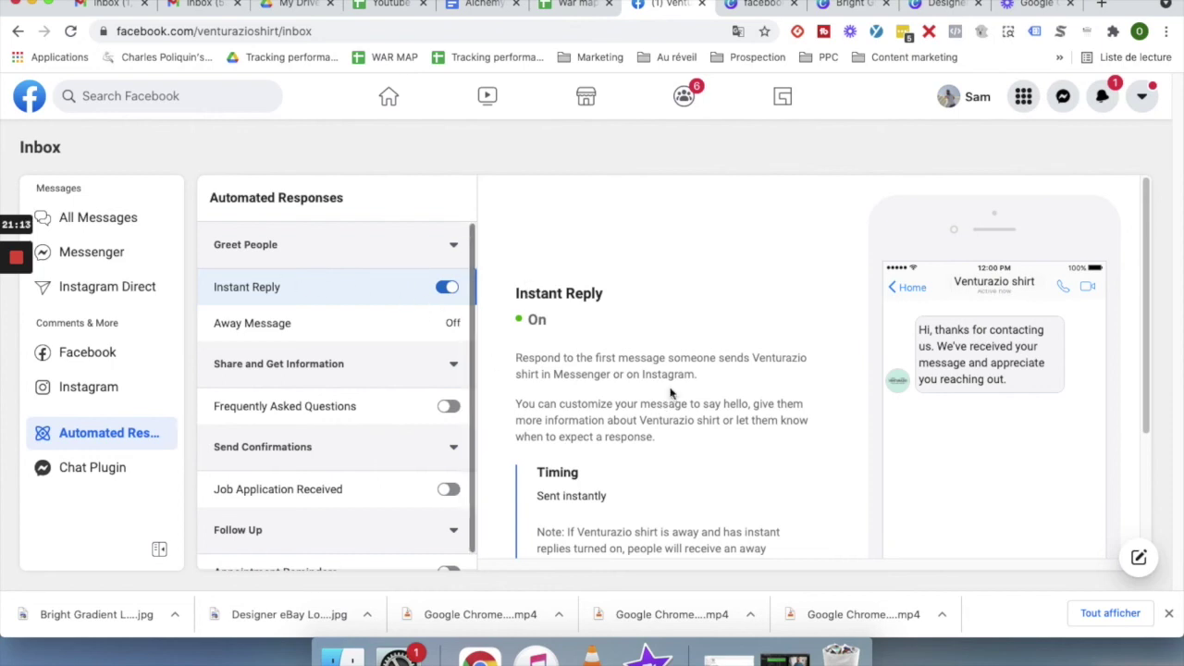
Review the Instant Reply timing and message preview, and open its message for editing.
{"action": "left_click_drag", "start_coordinate": [1145, 333], "coordinate": [1150, 455]}
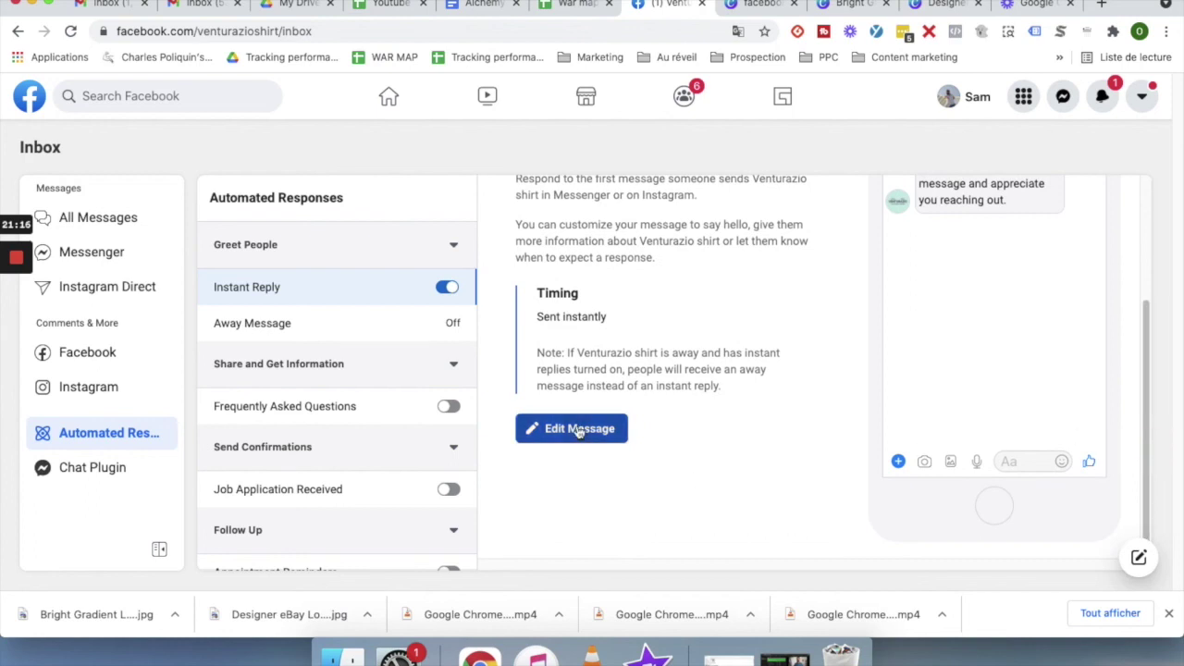
{"action": "left_click_drag", "start_coordinate": [1144, 370], "coordinate": [1152, 322]}
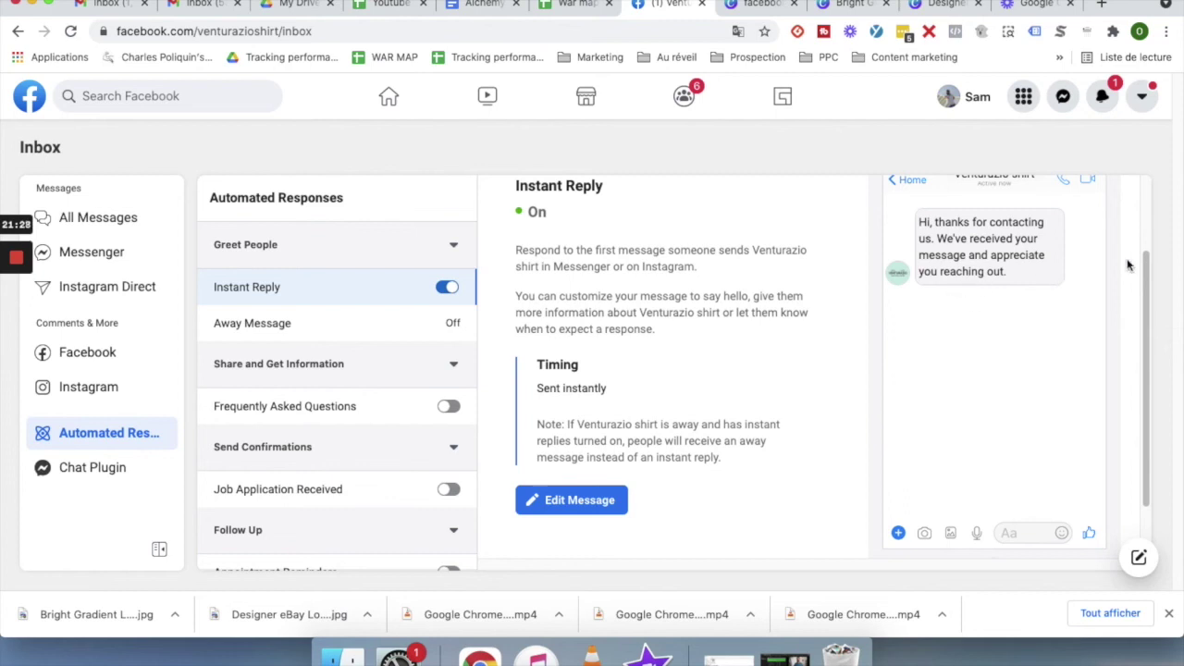
{"action": "left_click_drag", "start_coordinate": [1147, 293], "coordinate": [1151, 257]}
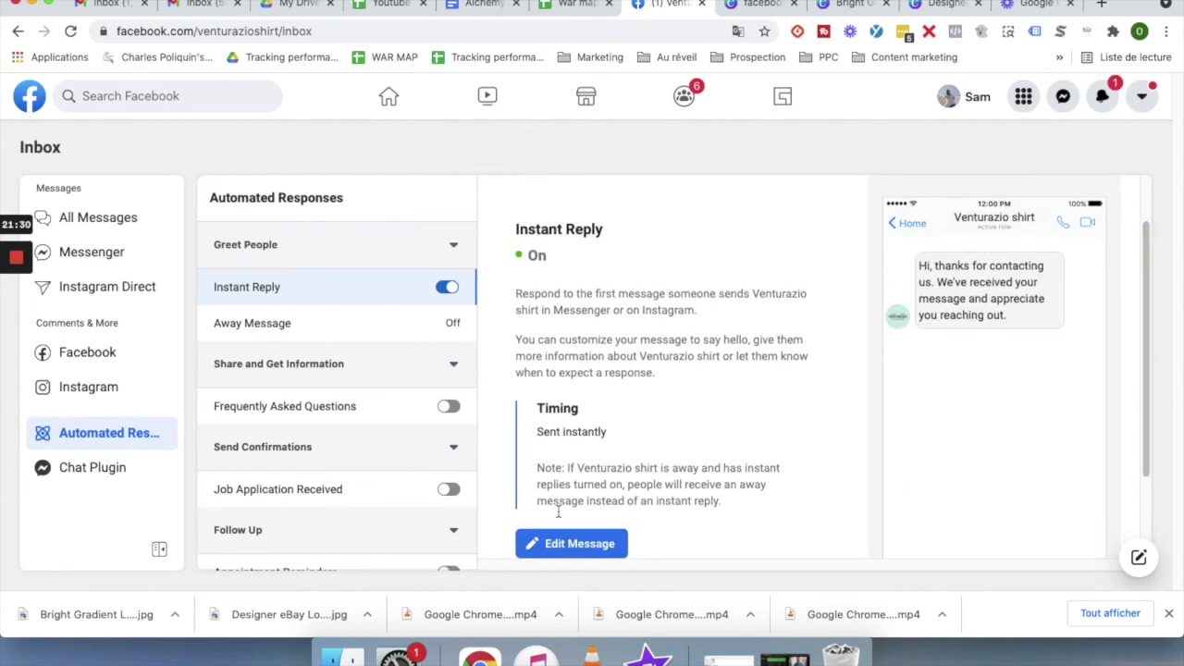
{"action": "left_click", "coordinate": [555, 547]}
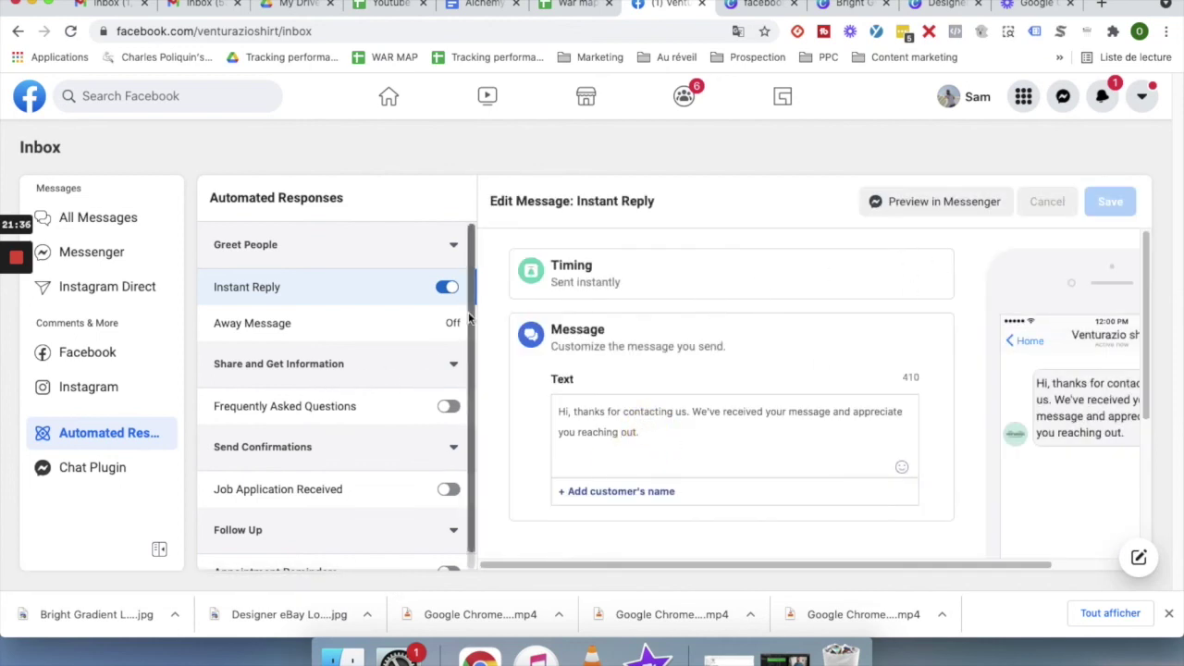
Turn Instant Reply back off, switch Frequently Asked Questions on and off, and look through the remaining automated responses.
{"action": "left_click", "coordinate": [449, 289]}
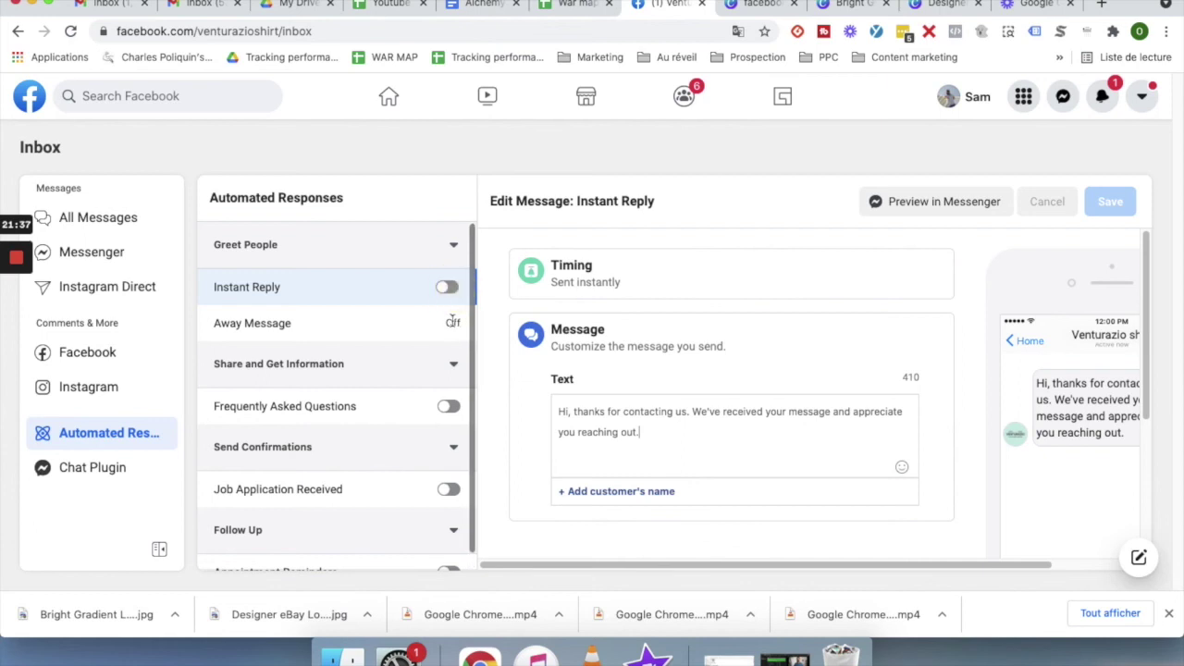
{"action": "left_click", "coordinate": [450, 412]}
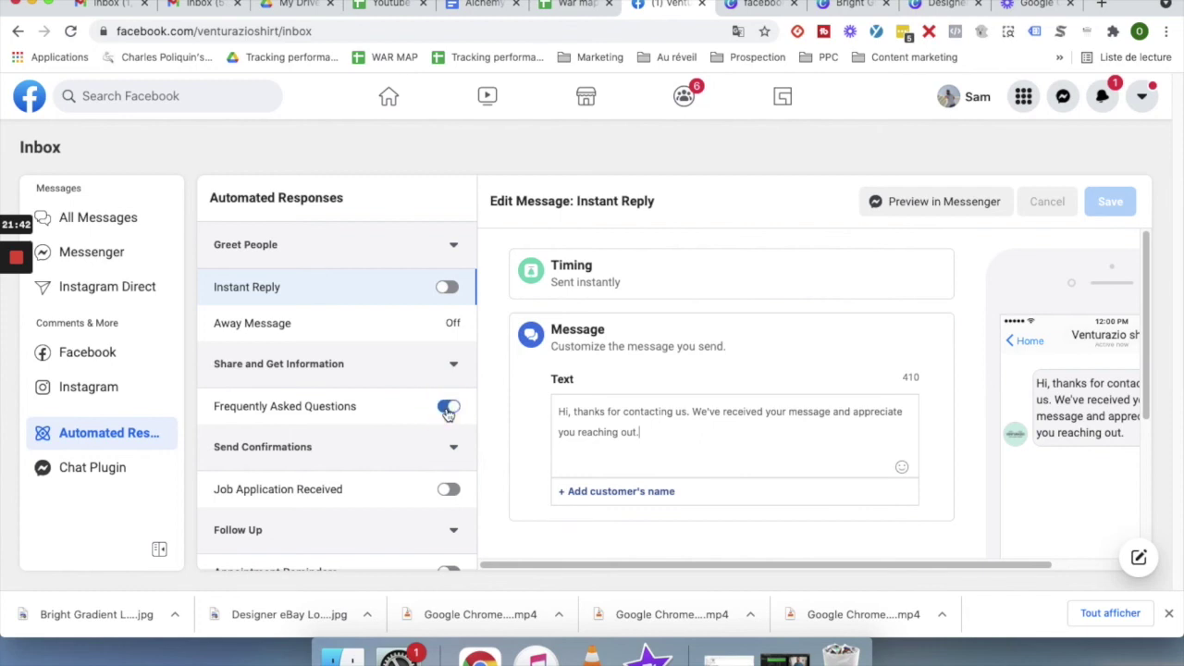
{"action": "left_click", "coordinate": [451, 411]}
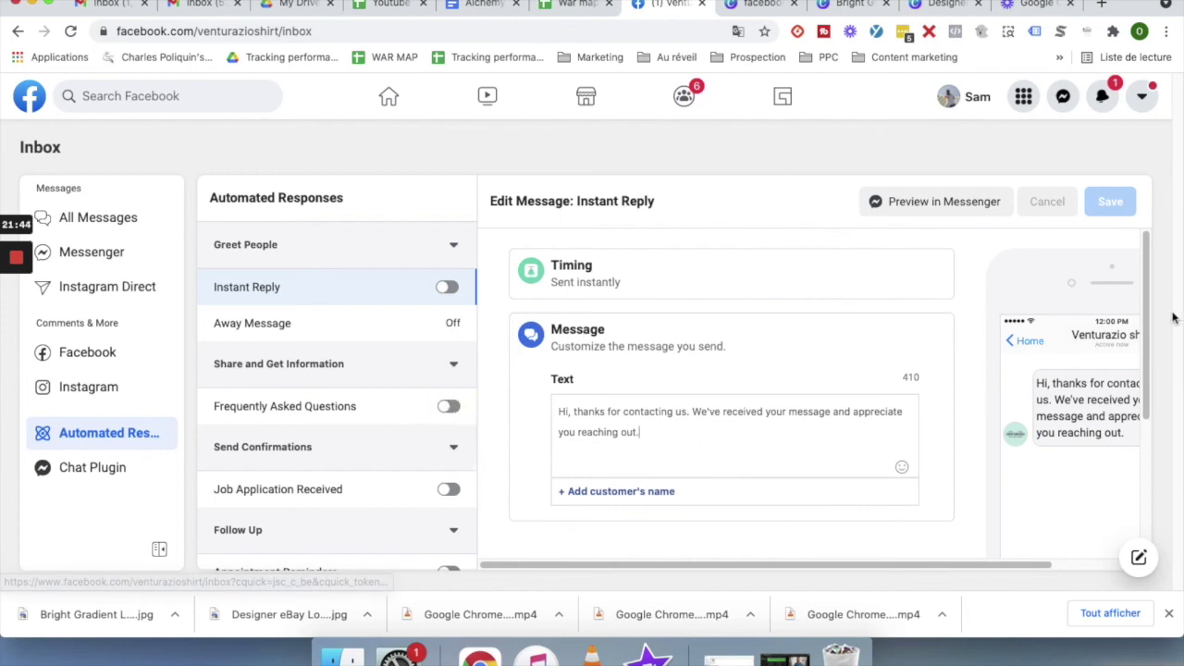
{"action": "scroll", "coordinate": [1147, 313], "scroll_direction": "down", "scroll_amount": 1}
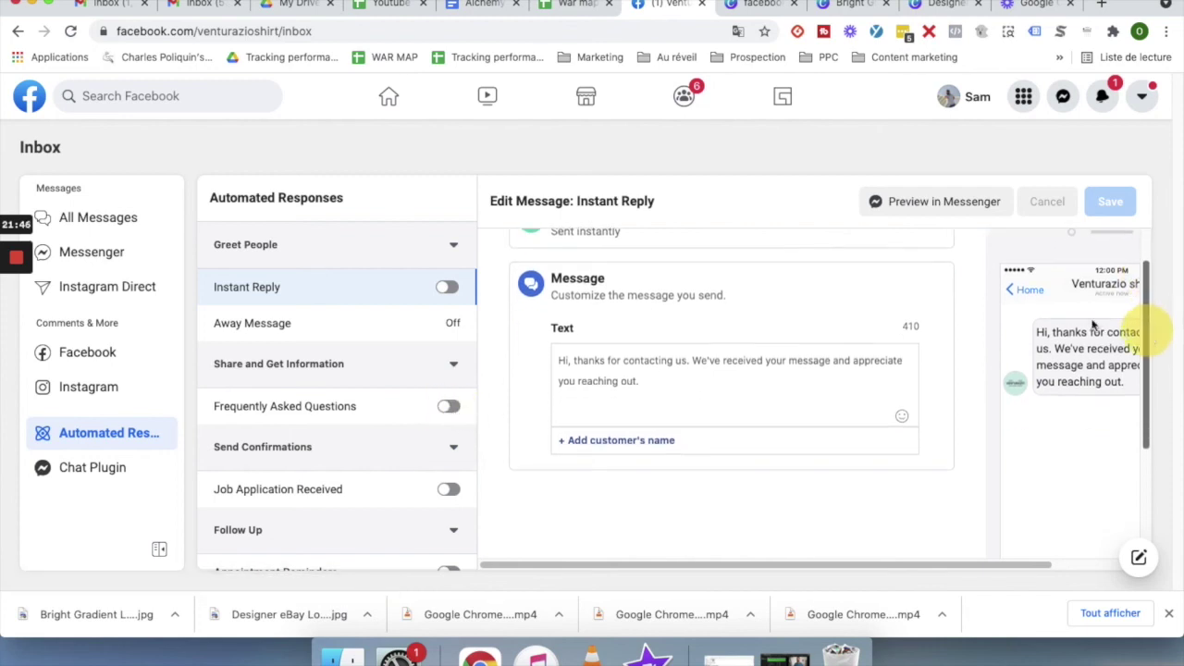
{"action": "left_click_drag", "start_coordinate": [475, 362], "coordinate": [472, 404]}
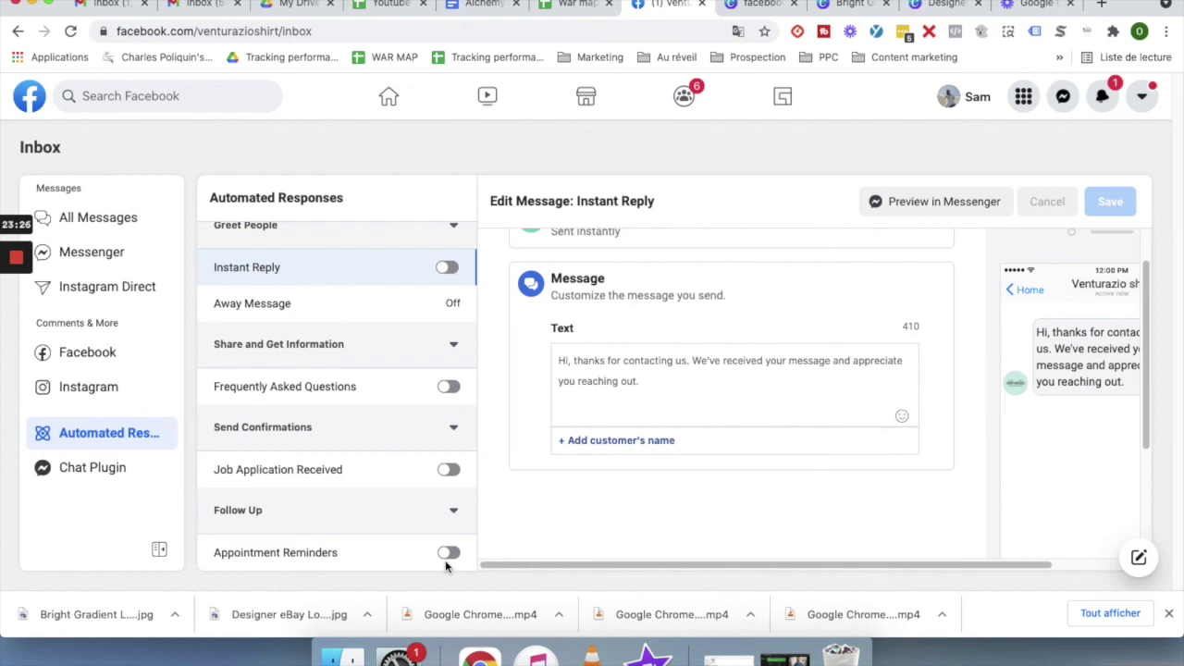
Revisit the Chat Plugin section and check the Facebook comments section of the Inbox.
{"action": "left_click", "coordinate": [113, 470]}
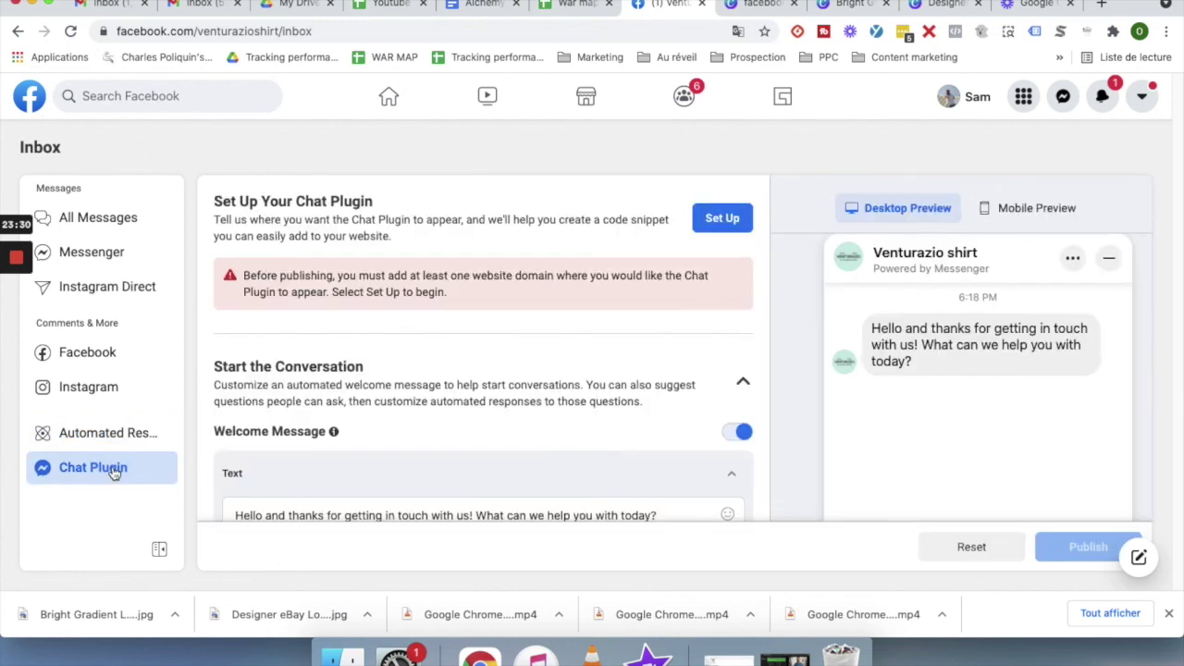
{"action": "left_click", "coordinate": [104, 395]}
{"action": "left_click", "coordinate": [106, 358]}
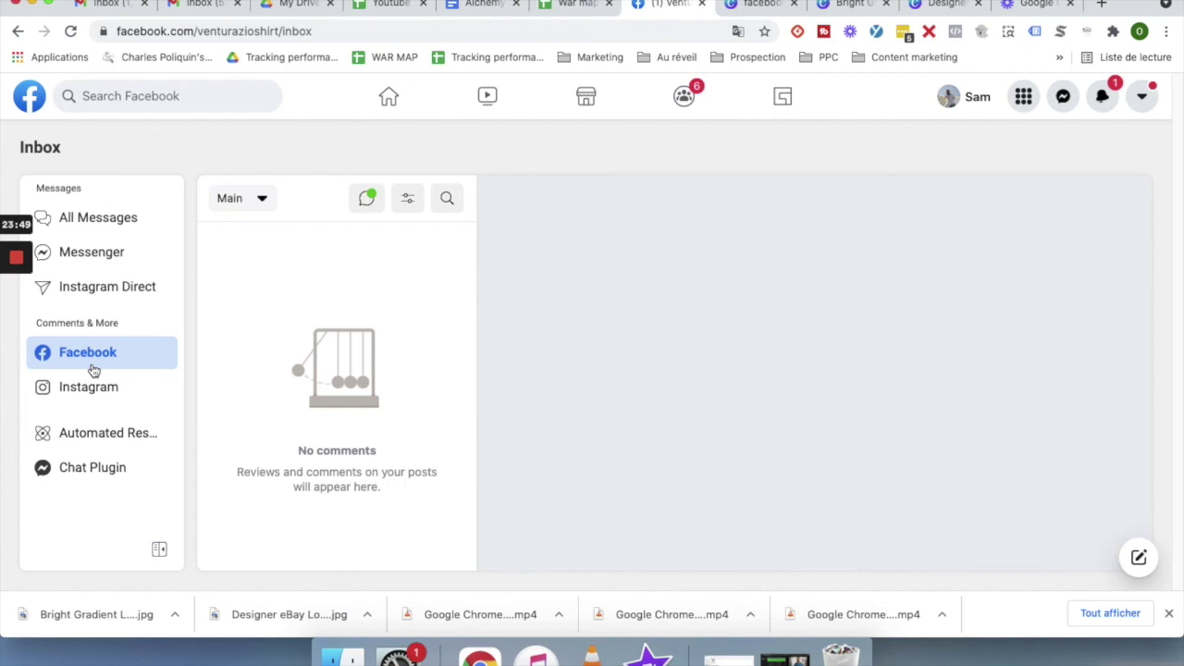
Return to the Ad Center and look through the remaining Page management options down to Edit Page Info.
{"action": "left_click", "coordinate": [15, 33]}
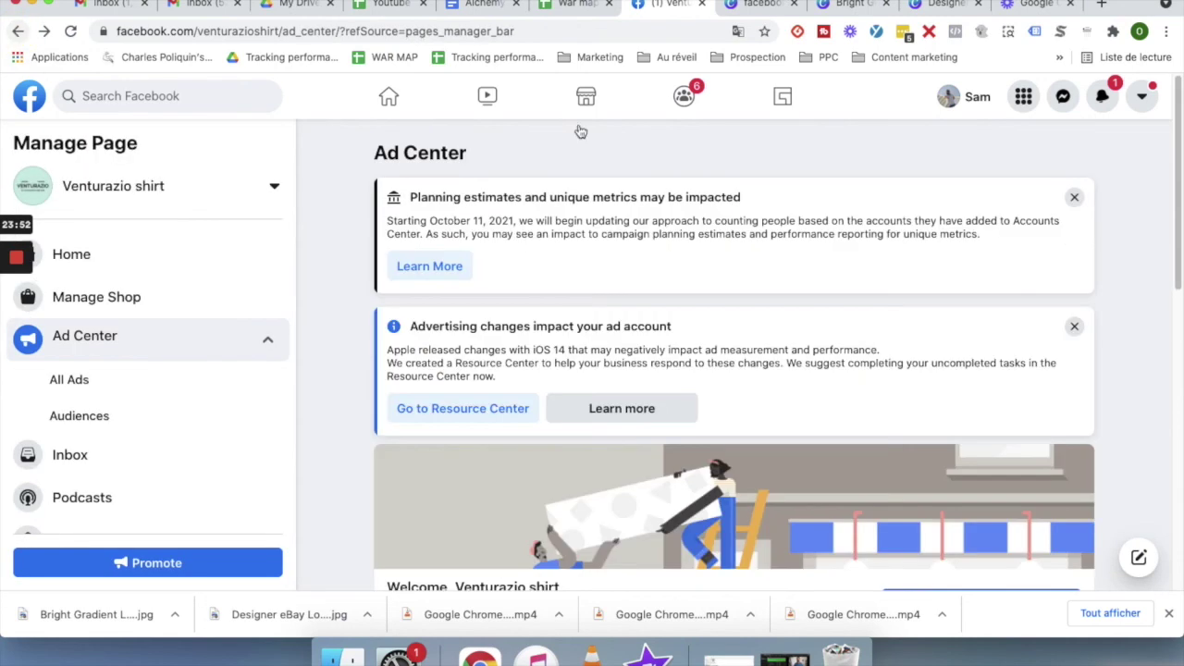
{"action": "scroll", "coordinate": [1177, 151], "scroll_direction": "down", "scroll_amount": 3}
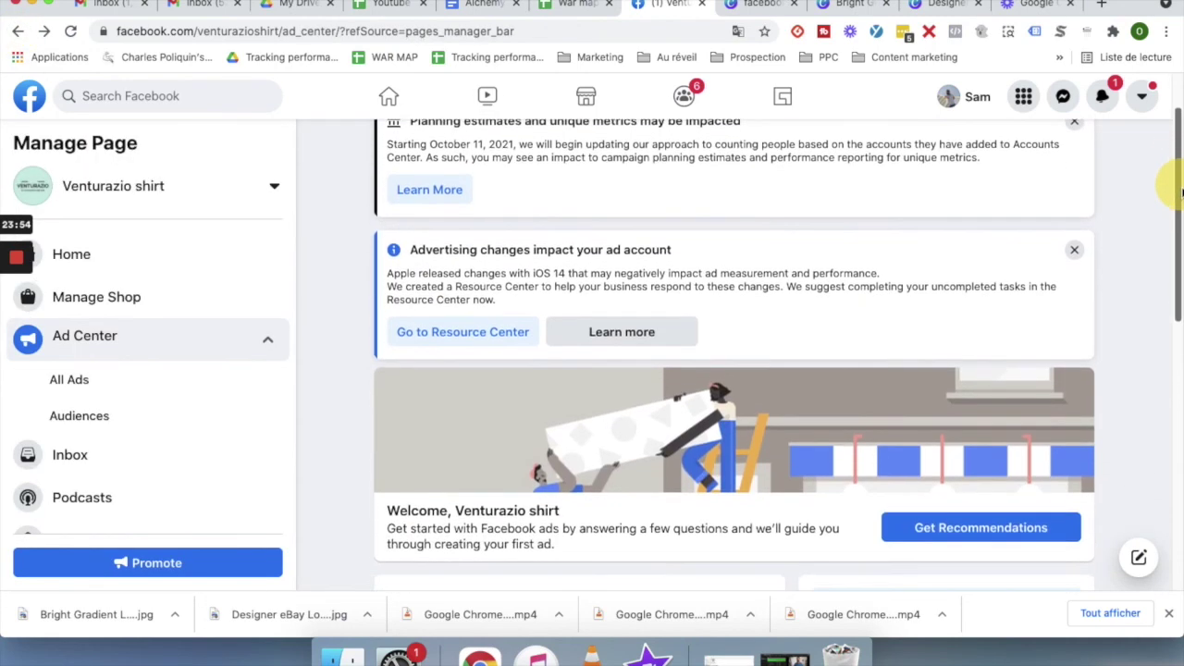
{"action": "left_click_drag", "start_coordinate": [289, 311], "coordinate": [295, 379]}
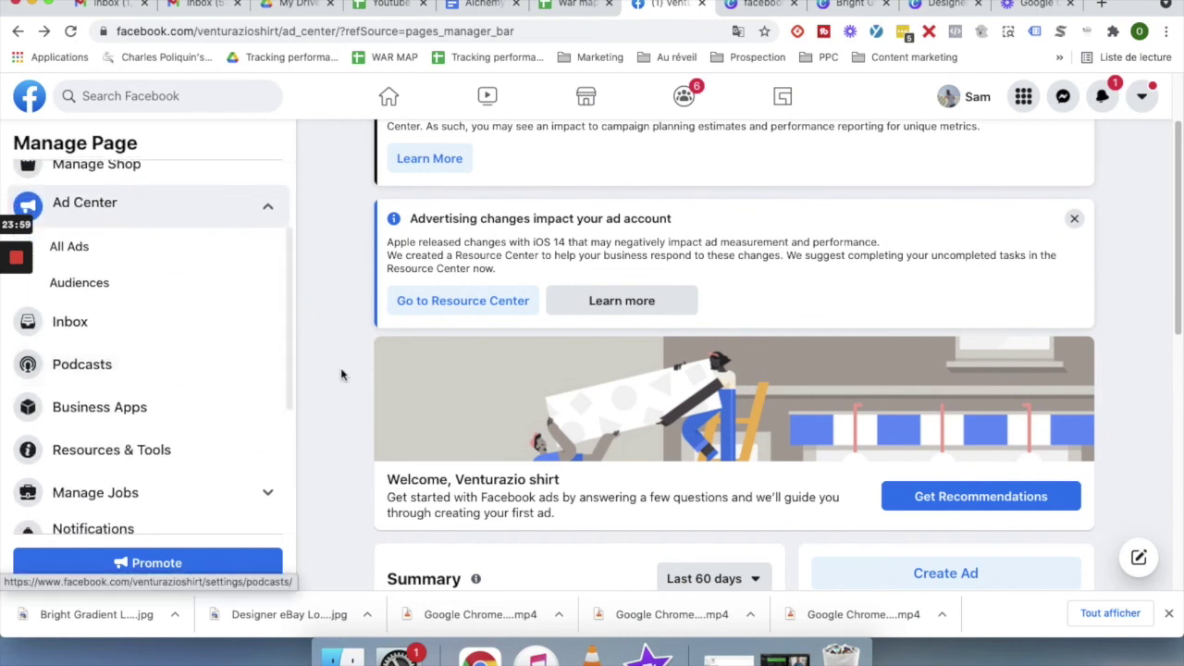
{"action": "scroll", "coordinate": [288, 387], "scroll_direction": "down", "scroll_amount": 1}
{"action": "left_click_drag", "start_coordinate": [287, 386], "coordinate": [290, 427]}
{"action": "scroll", "coordinate": [290, 427], "scroll_direction": "down", "scroll_amount": 2}
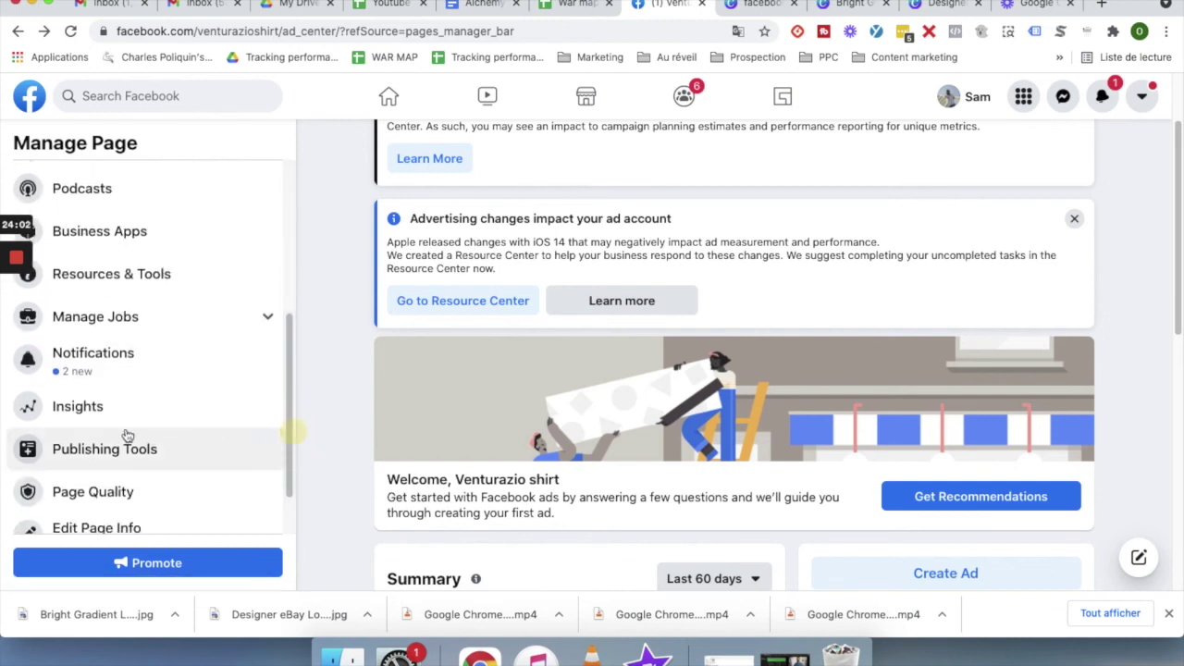
Open the Page's Insights overview and examine the Page Summary metrics for the last 7 days.
{"action": "left_click", "coordinate": [110, 411]}
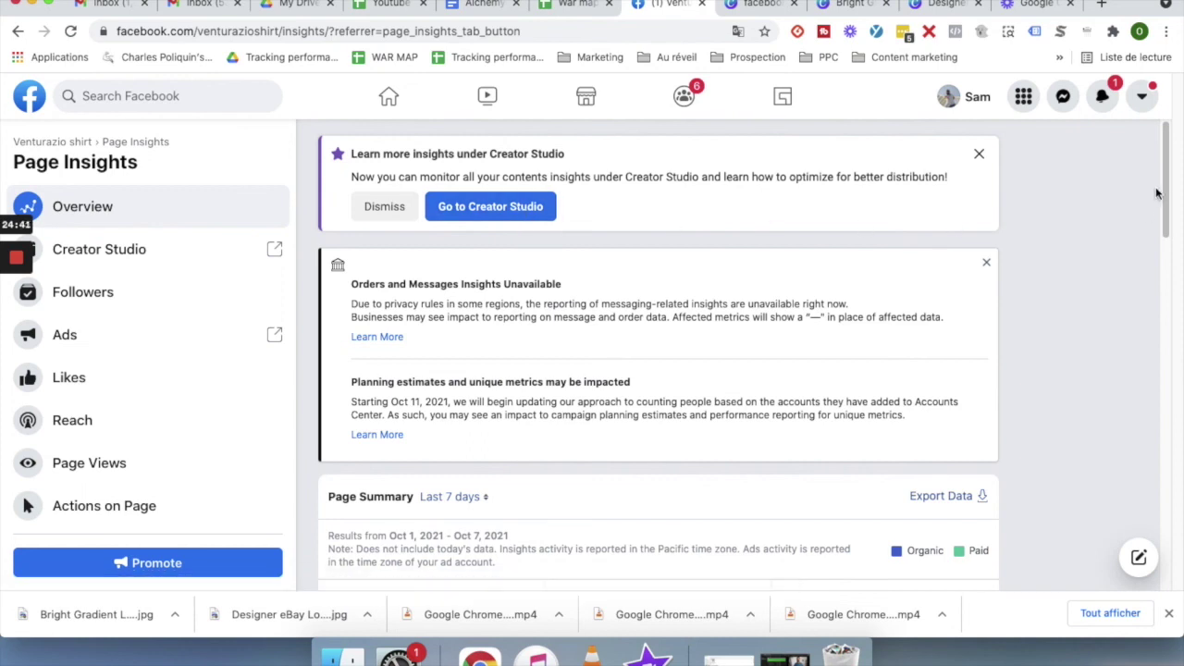
{"action": "left_click_drag", "start_coordinate": [1167, 192], "coordinate": [1171, 291]}
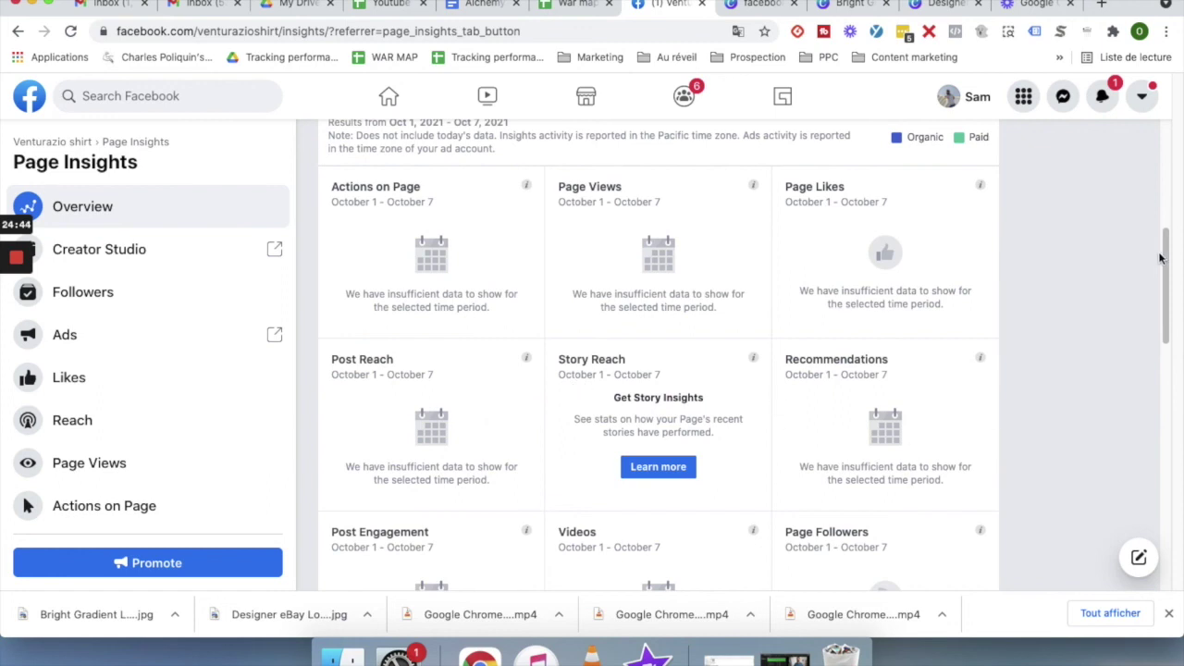
{"action": "mouse_move", "coordinate": [1170, 269]}
{"action": "left_mouse_down"}
{"action": "mouse_move", "coordinate": [1171, 287]}
{"action": "mouse_move", "coordinate": [1166, 246]}
{"action": "left_mouse_up"}
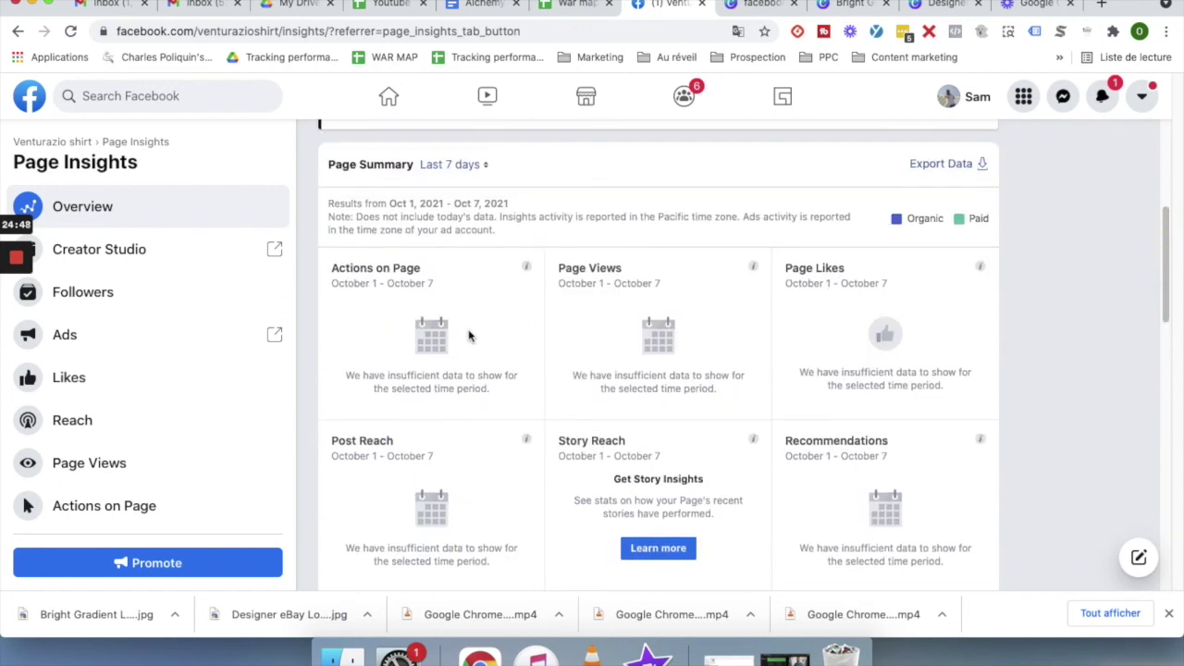
Examine the rest of the Insights overview down to the reach and engagement of the three most recent posts, then reload the overview.
{"action": "left_click_drag", "start_coordinate": [1171, 256], "coordinate": [1169, 392]}
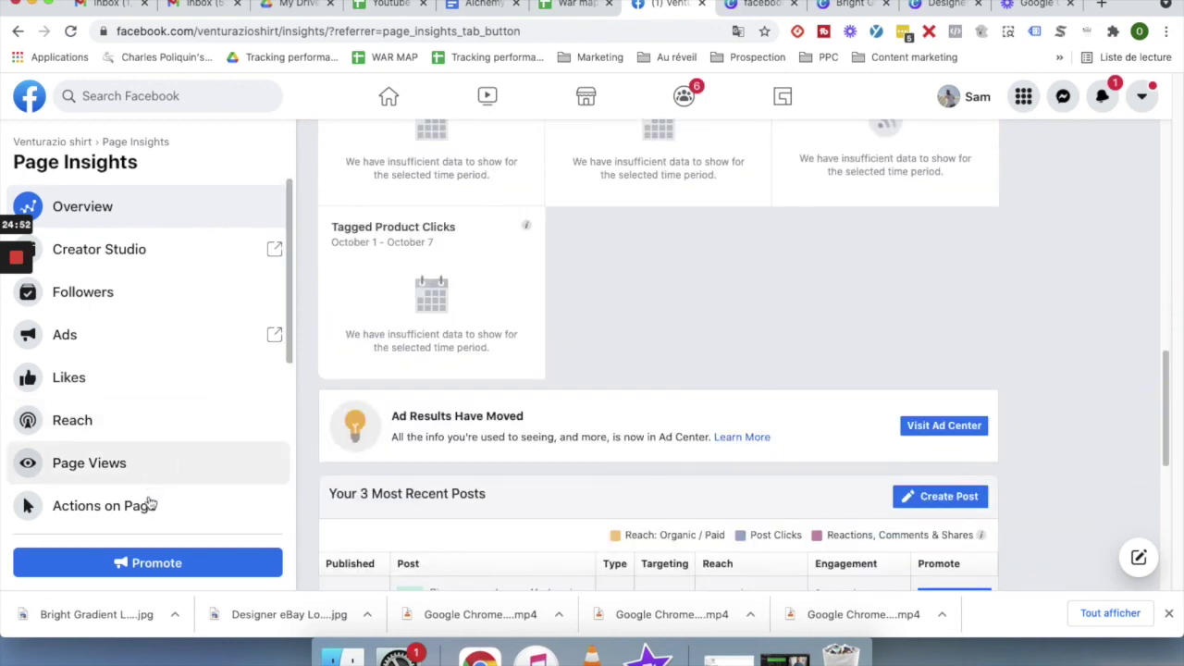
{"action": "left_click_drag", "start_coordinate": [1170, 374], "coordinate": [1171, 439]}
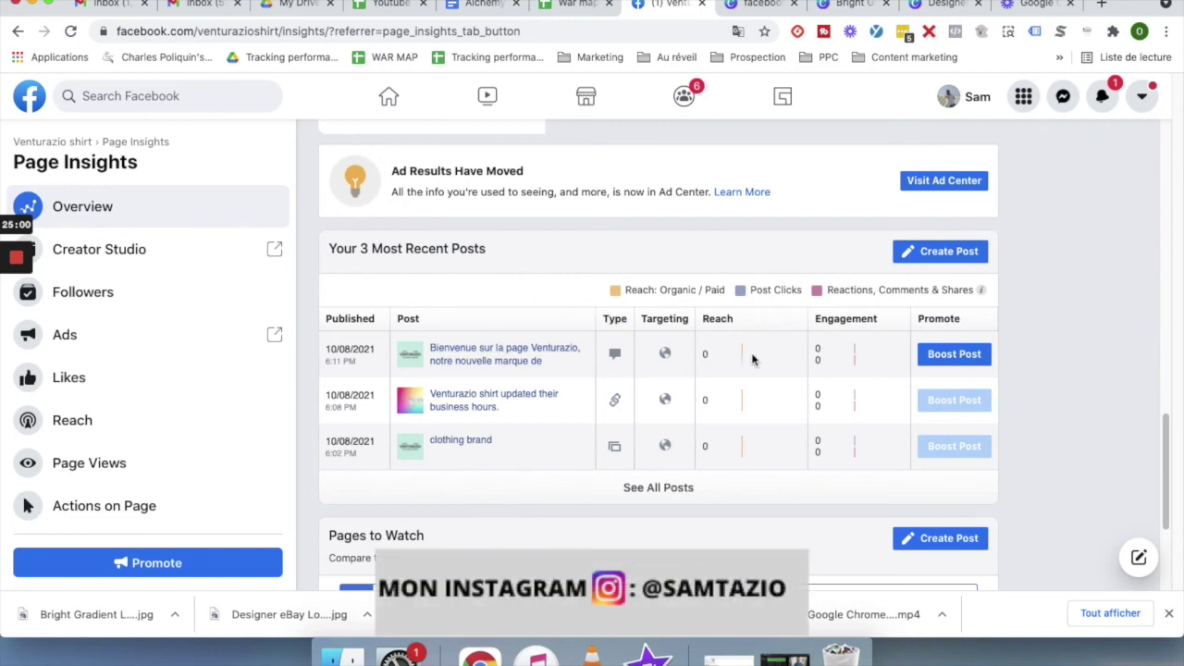
{"action": "mouse_move", "coordinate": [792, 359]}
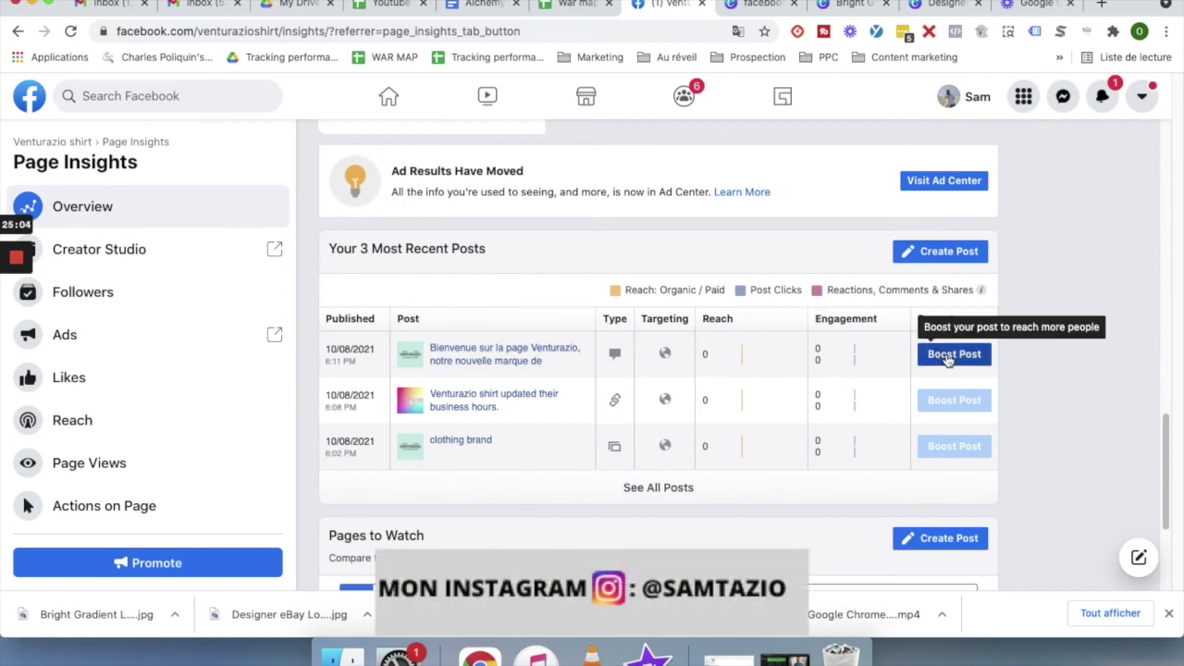
{"action": "left_click_drag", "start_coordinate": [1171, 441], "coordinate": [1171, 114]}
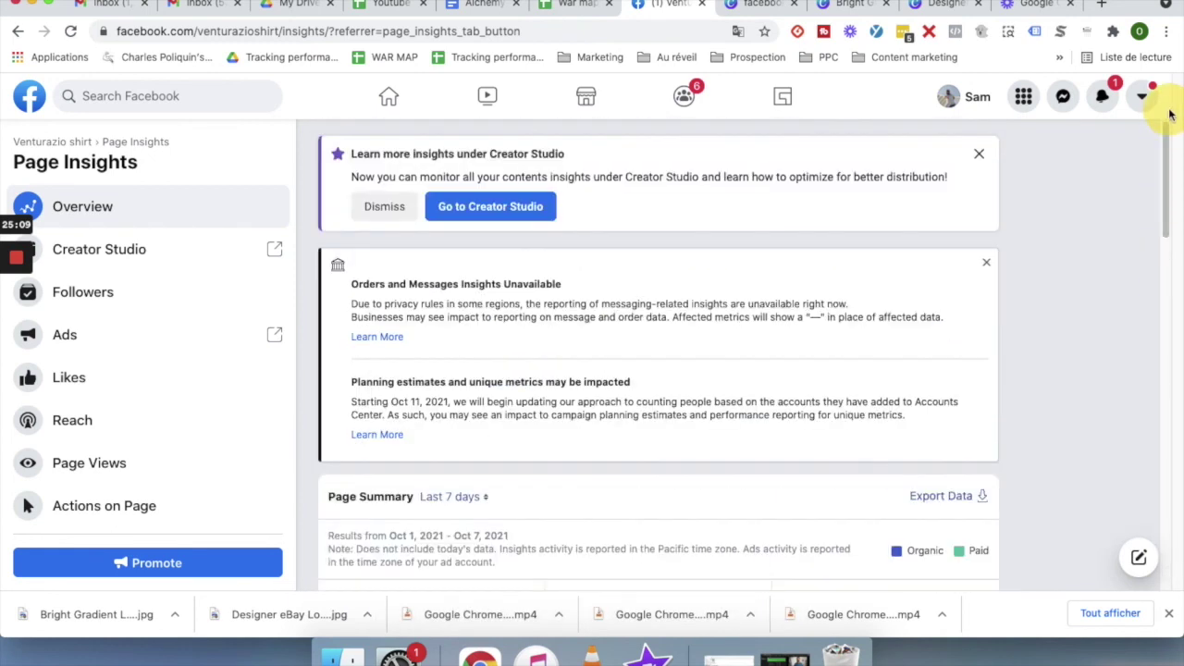
{"action": "left_click", "coordinate": [84, 210]}
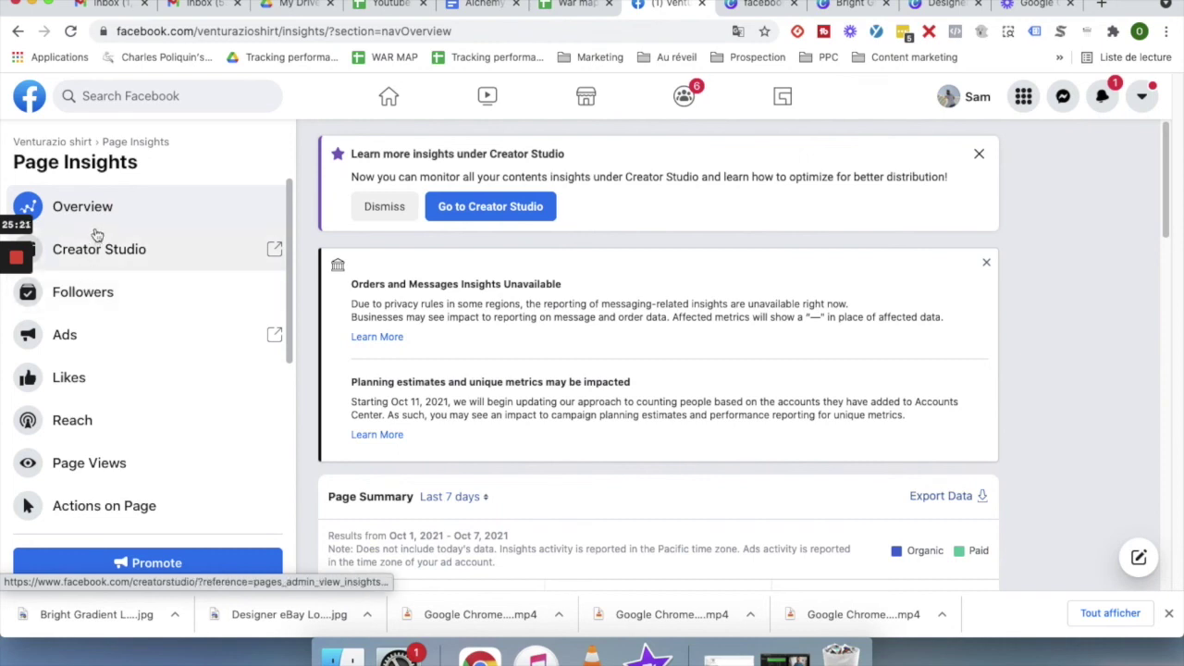
Open YouTube in a new browser tab, search for the creator's channel by name and open the channel page.
{"action": "left_click", "coordinate": [1102, 4]}
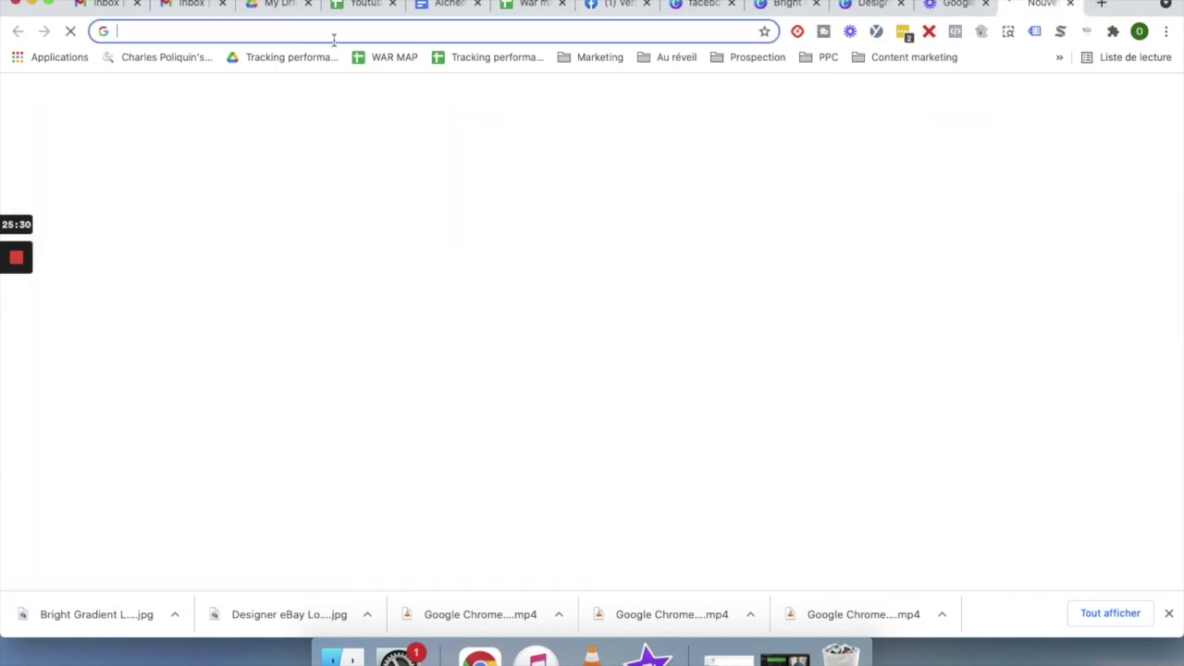
{"action": "type", "text": "yout"}
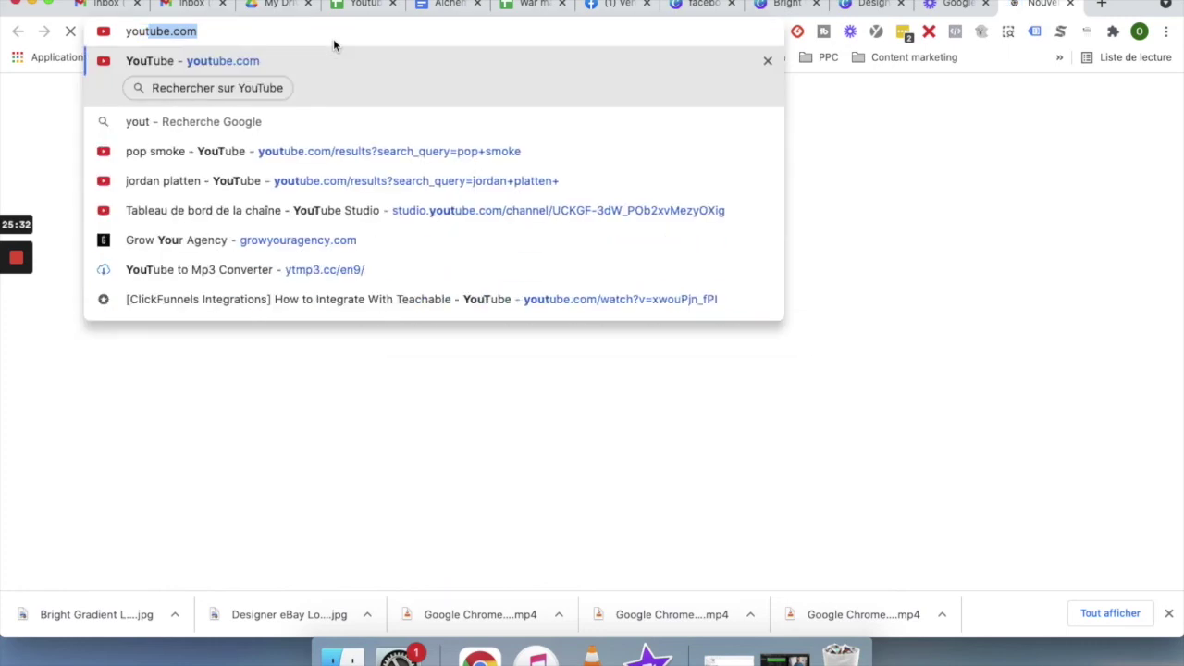
{"action": "left_click", "coordinate": [339, 63]}
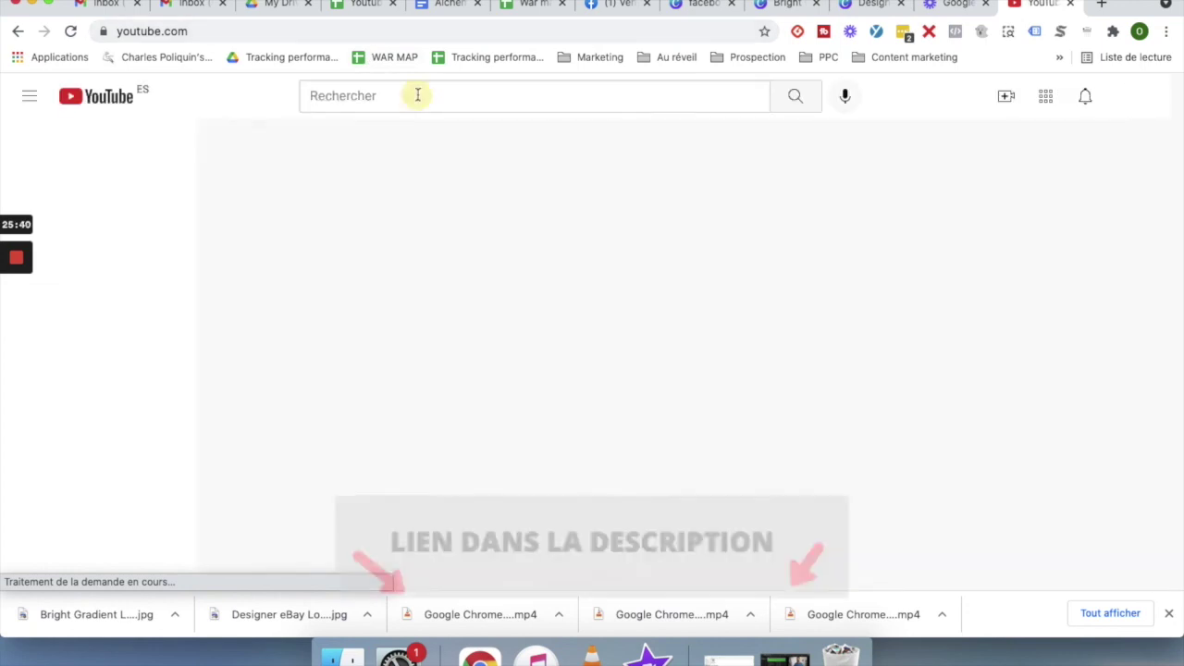
{"action": "left_click", "coordinate": [406, 95]}
{"action": "type", "text": "sam tazi"}
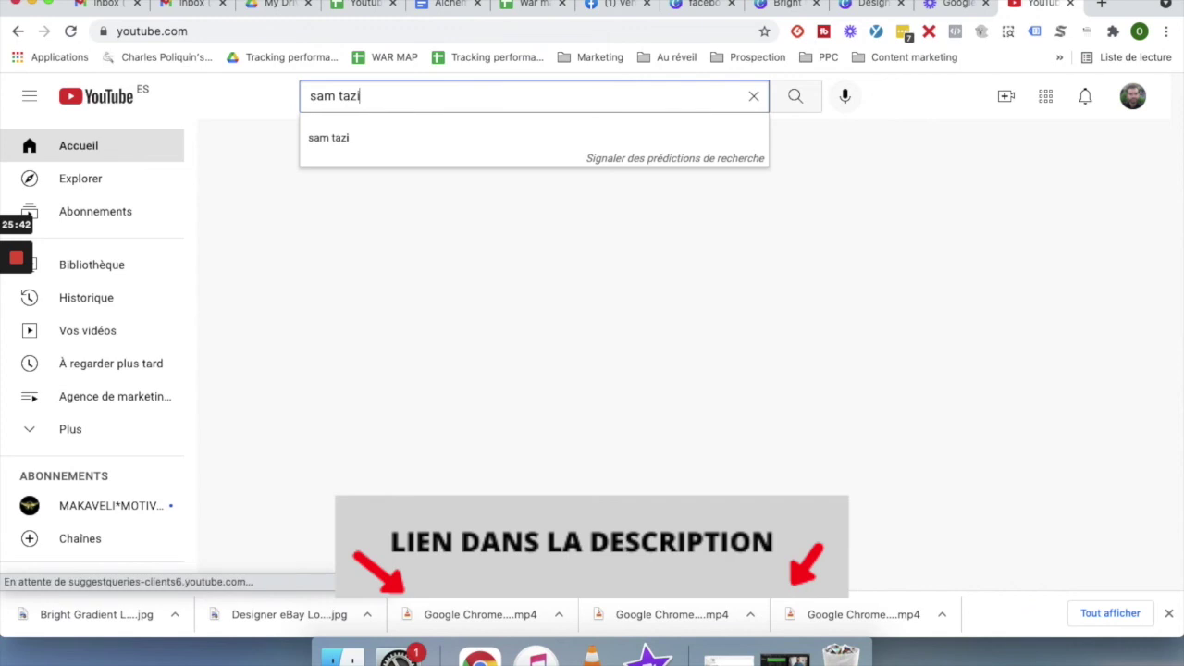
{"action": "key", "text": "Return"}
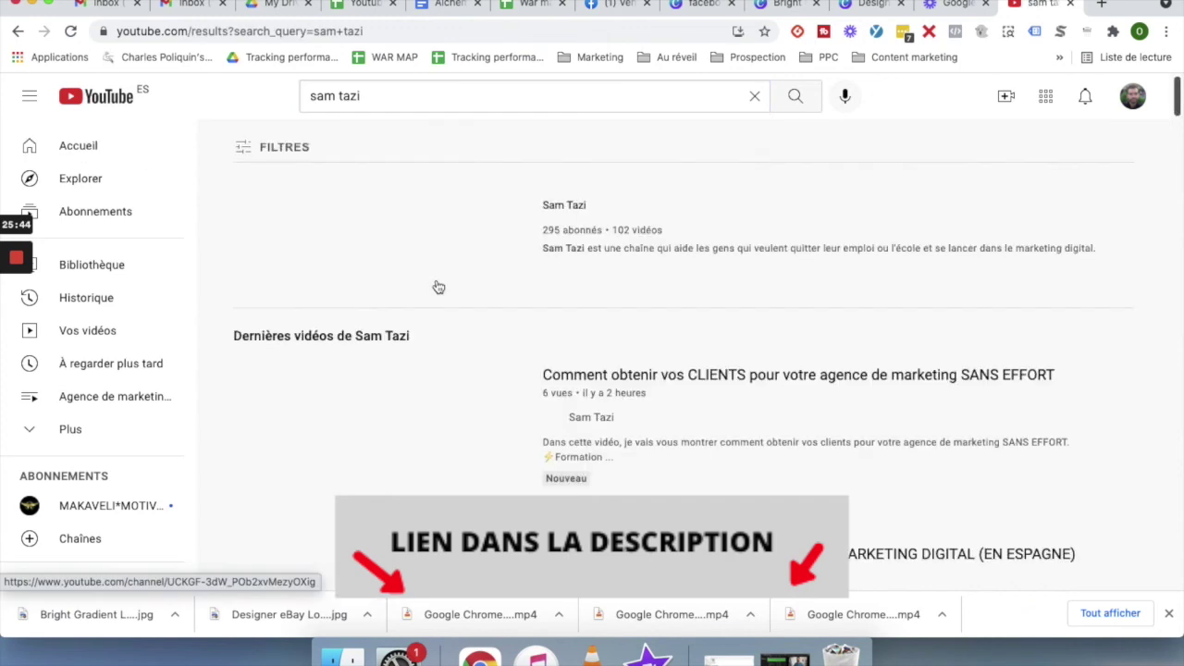
{"action": "left_click", "coordinate": [380, 256]}
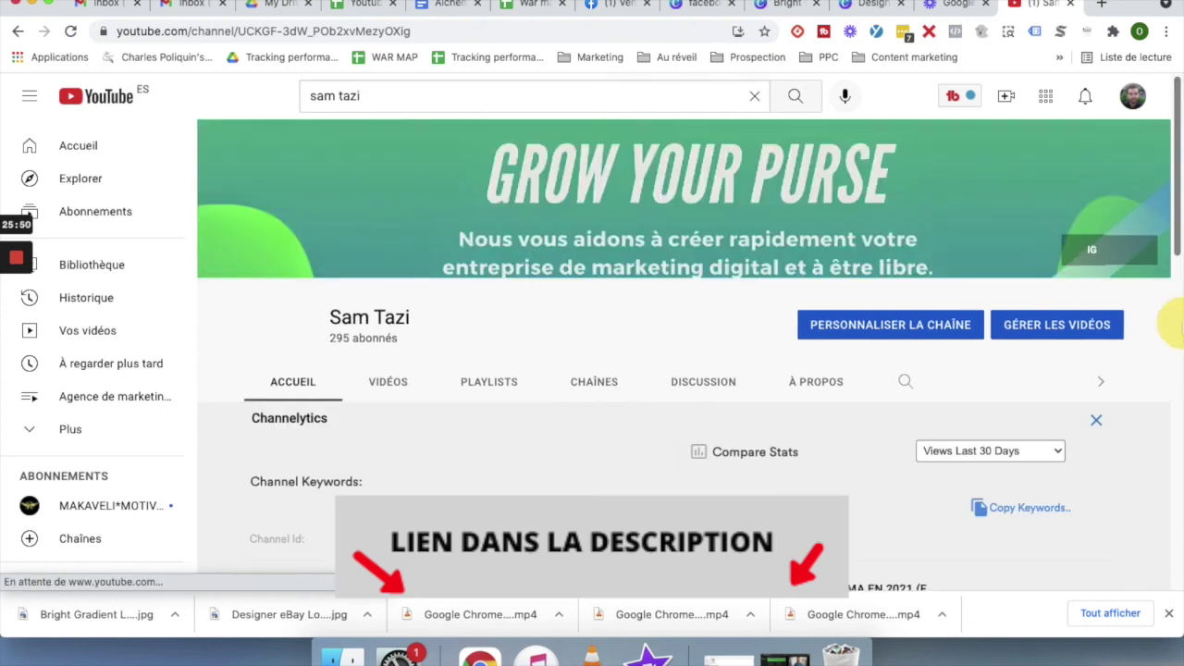
Look through the channel's home page, from its banner and featured video to its uploaded, popular and client-signing videos.
{"action": "scroll", "coordinate": [1179, 278], "scroll_direction": "down", "scroll_amount": 4}
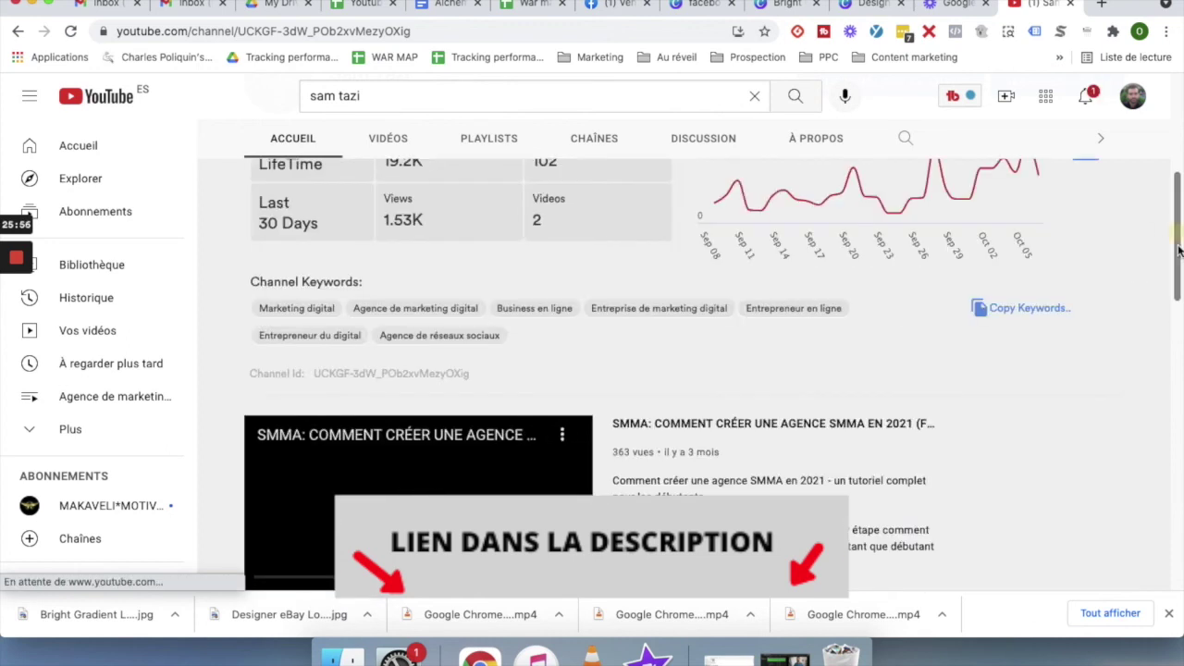
{"action": "scroll", "coordinate": [1179, 340], "scroll_direction": "down", "scroll_amount": 5}
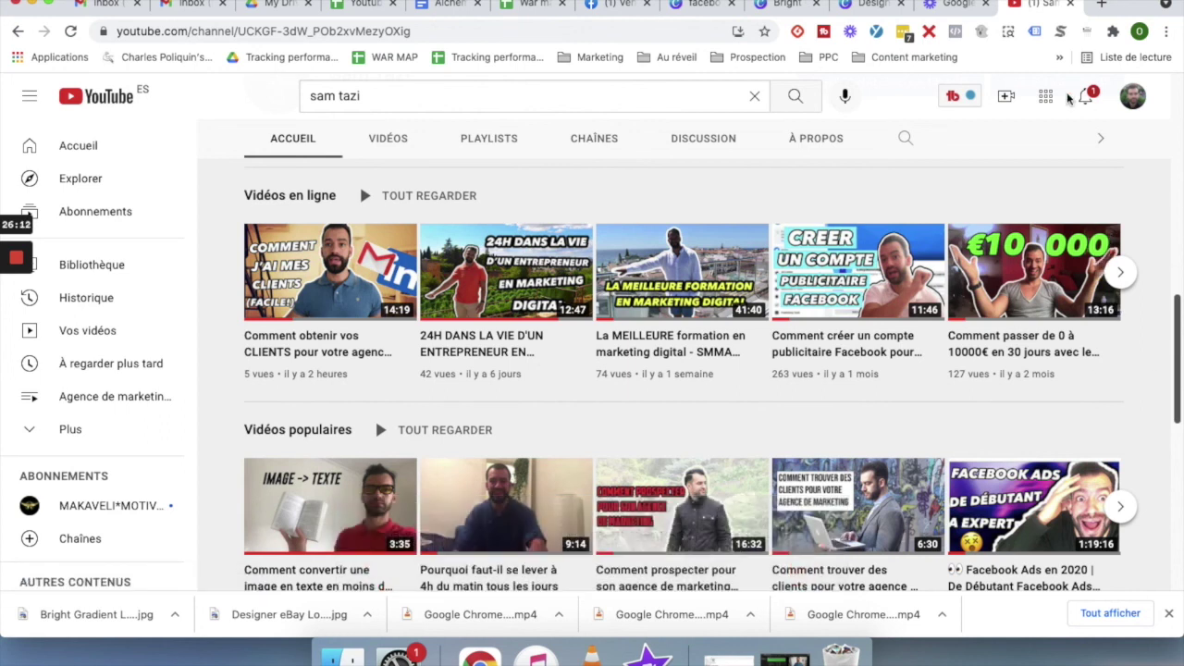
{"action": "mouse_move", "coordinate": [708, 303]}
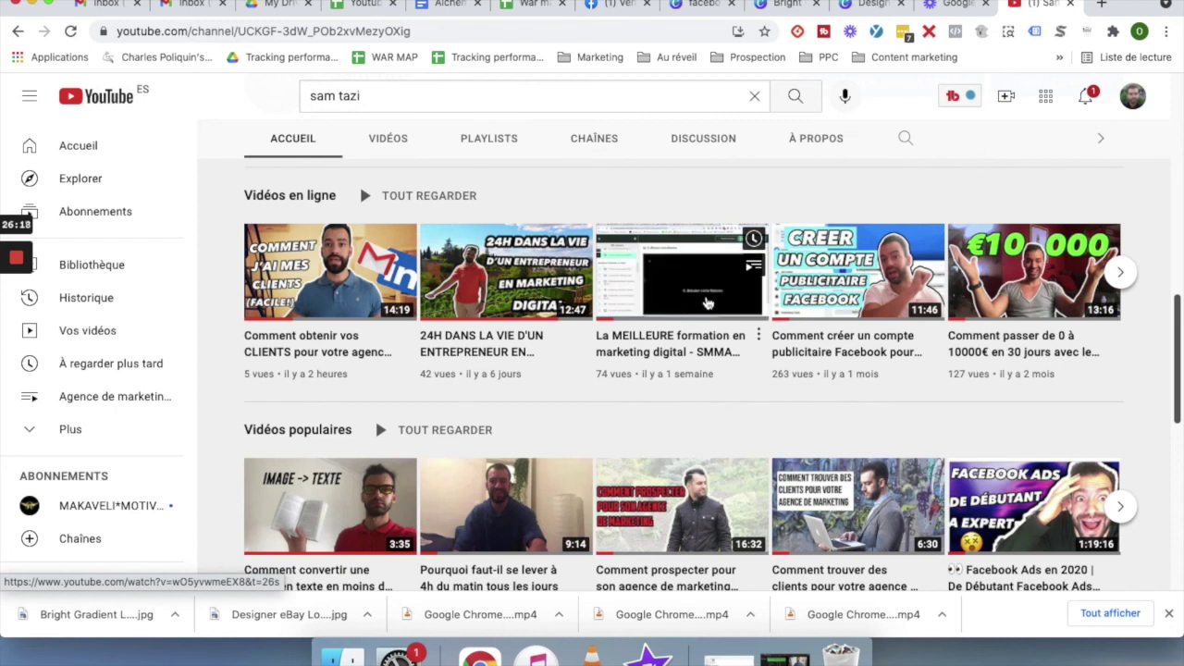
{"action": "scroll", "coordinate": [799, 321], "scroll_direction": "down", "scroll_amount": 7}
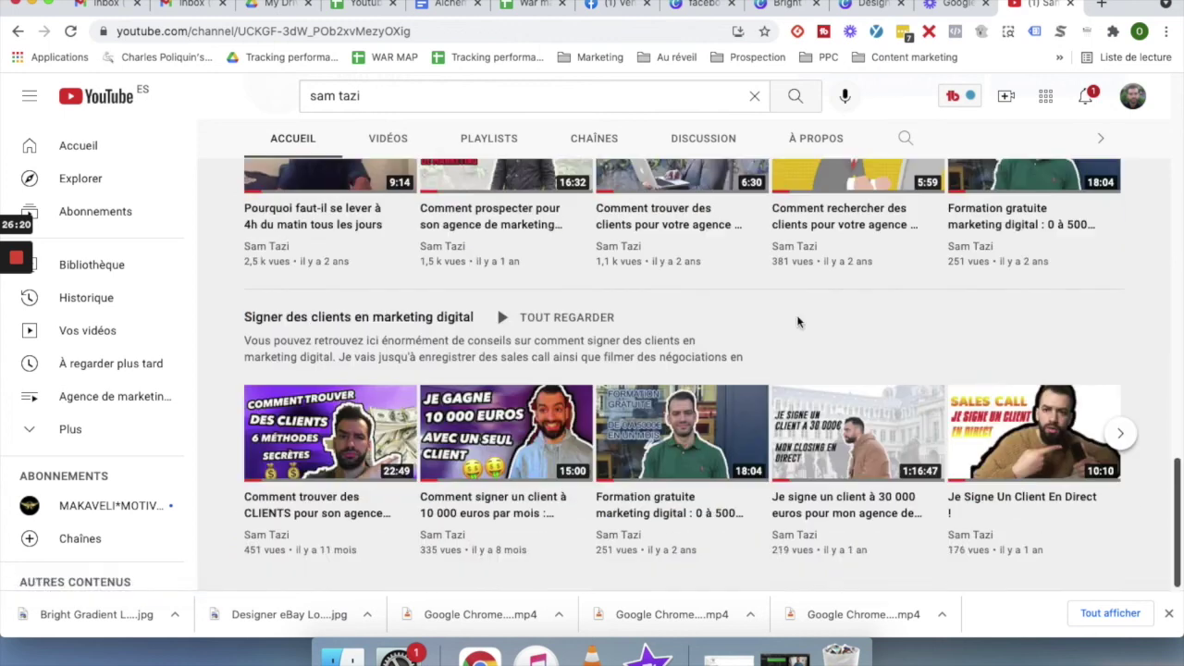
{"action": "scroll", "coordinate": [798, 318], "scroll_direction": "up", "scroll_amount": 10}
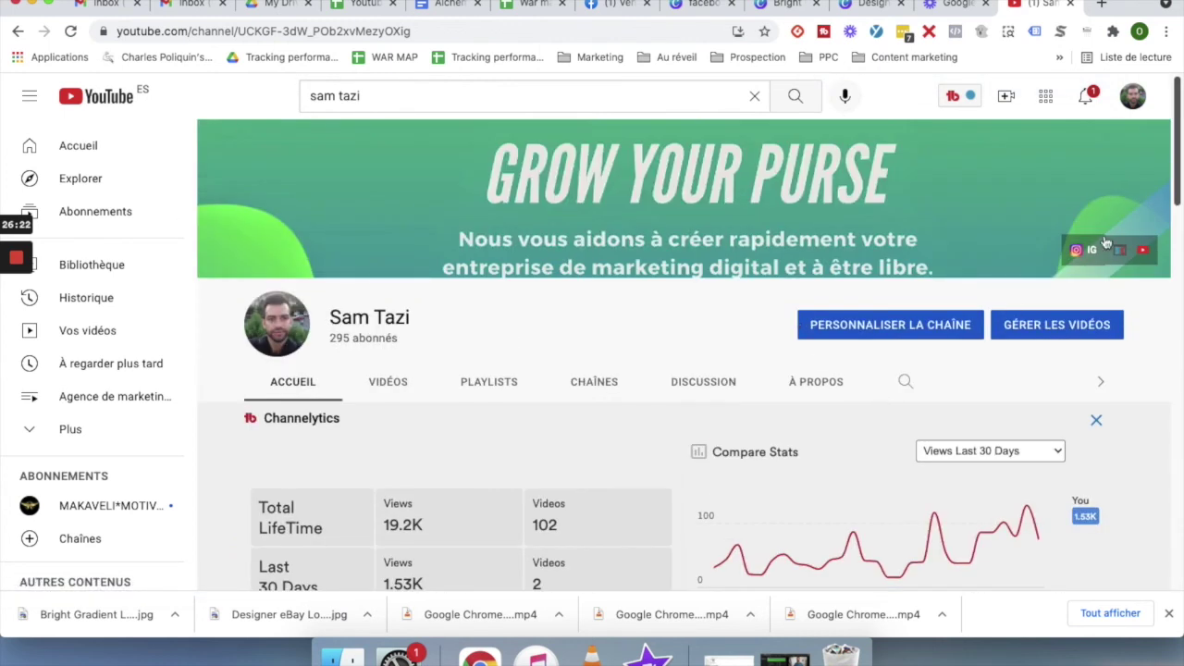
{"action": "left_click_drag", "start_coordinate": [1176, 180], "coordinate": [1171, 270]}
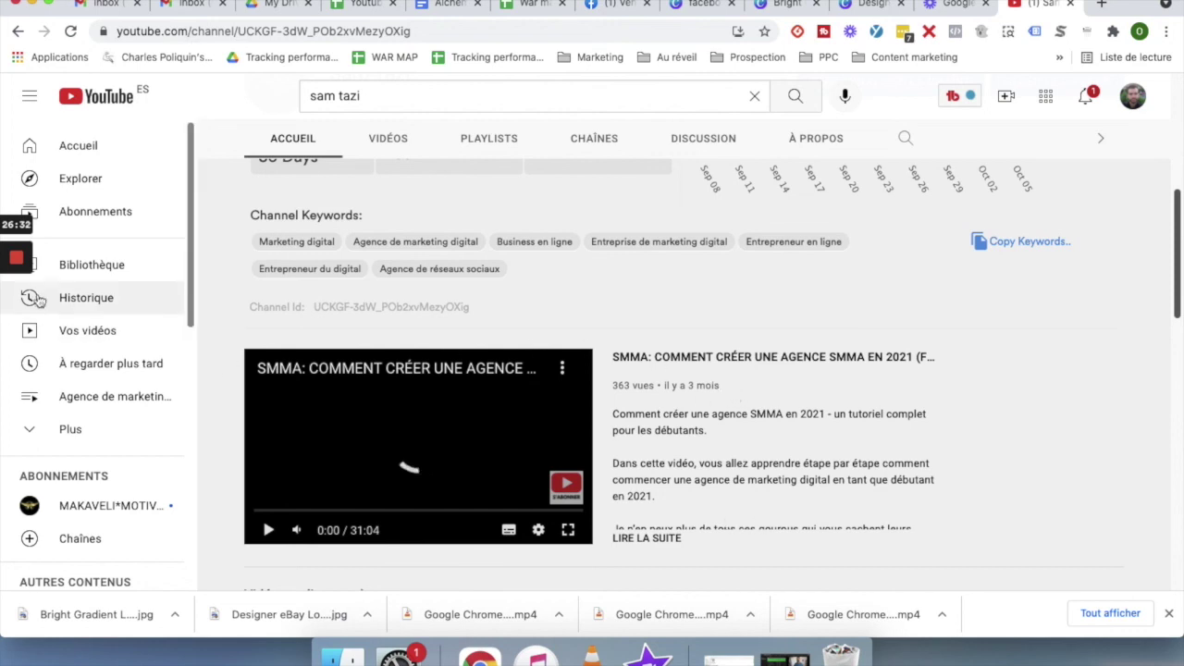
{"action": "mouse_move", "coordinate": [18, 262]}
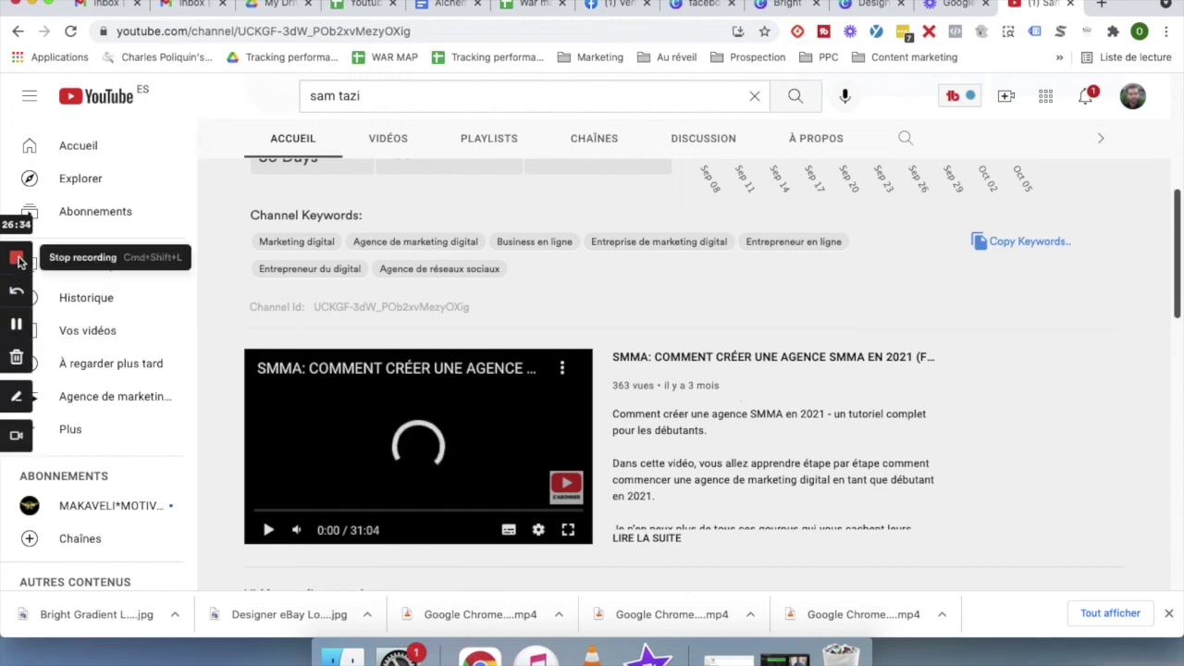